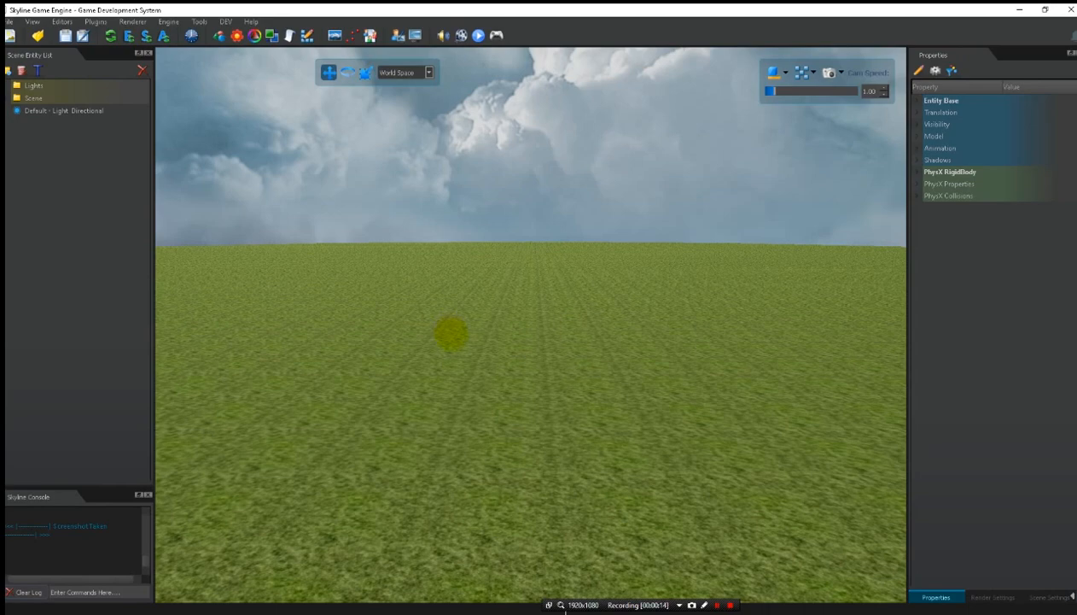
- Move the default directional light into the Lights folder of the scene entity list
right_drag(457, 327, 462, 358)
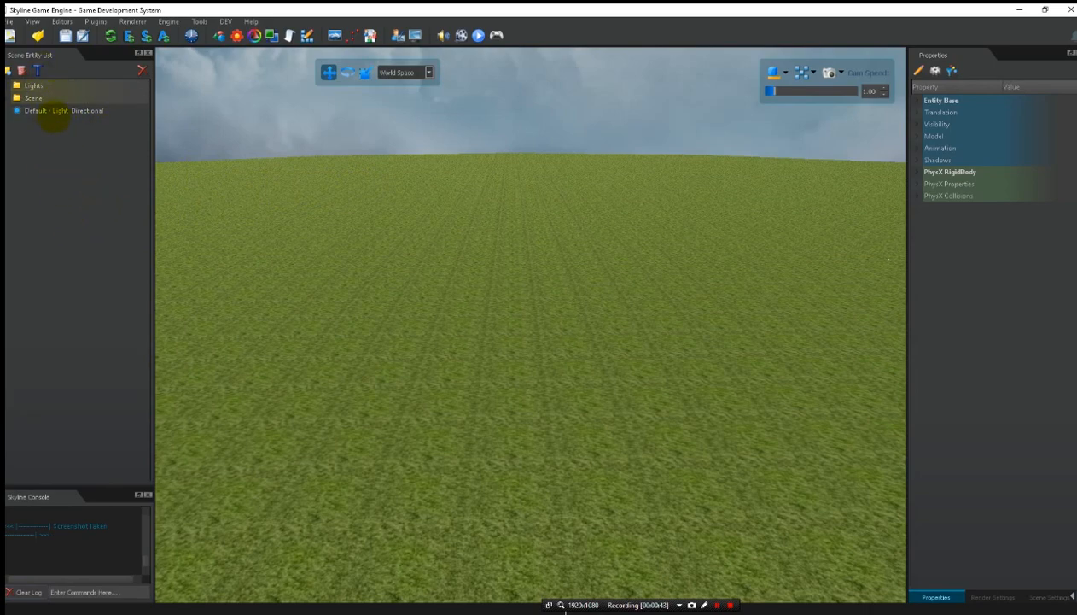
click(51, 111)
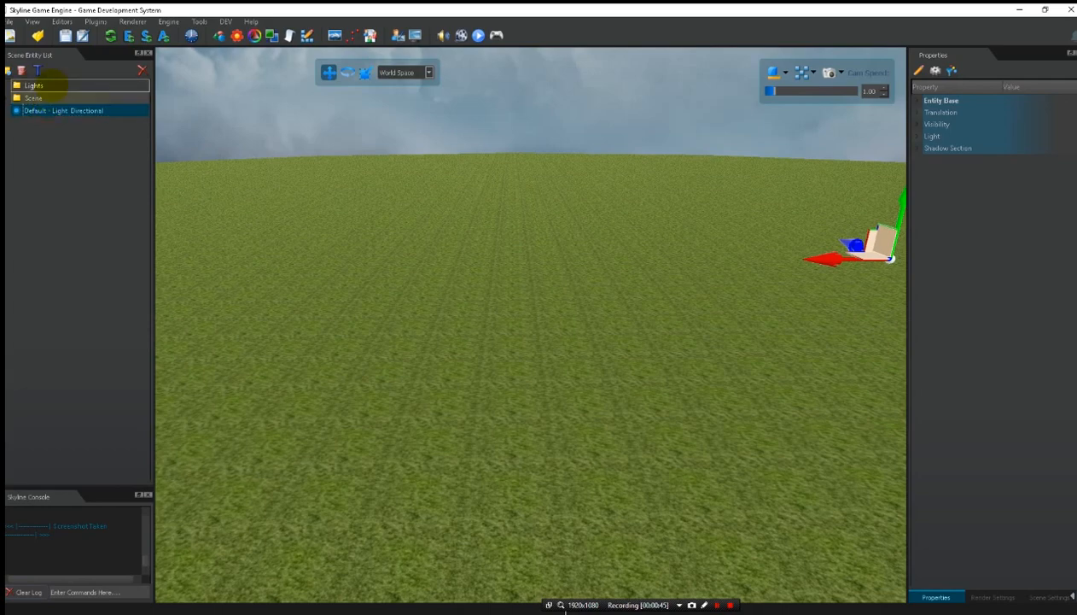
double_click(34, 85)
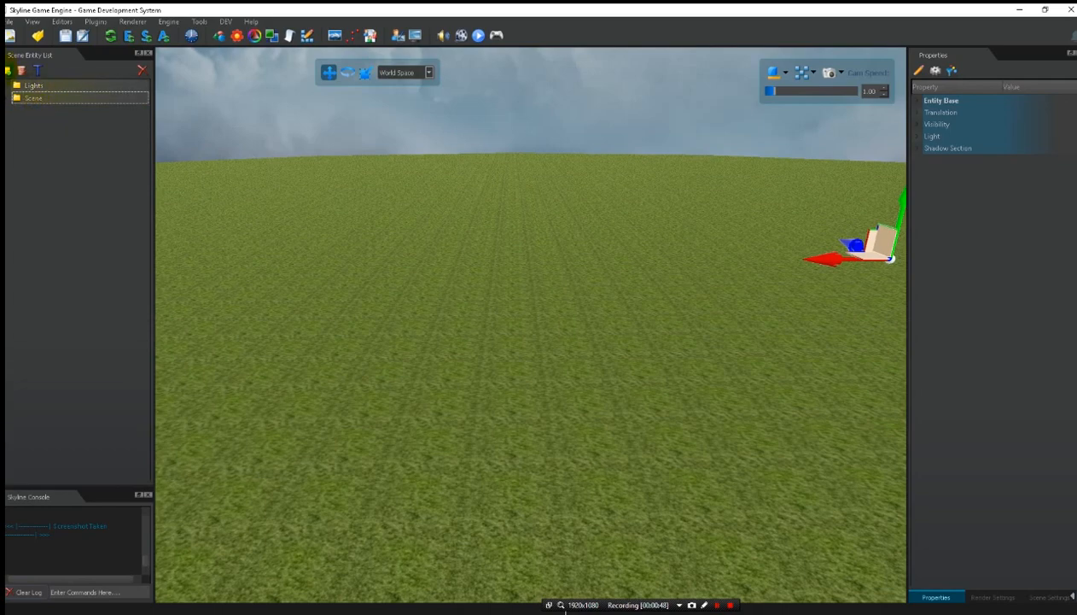
- Create three new scene folders named Platform, Triggers and Spawnpoints
click(7, 70)
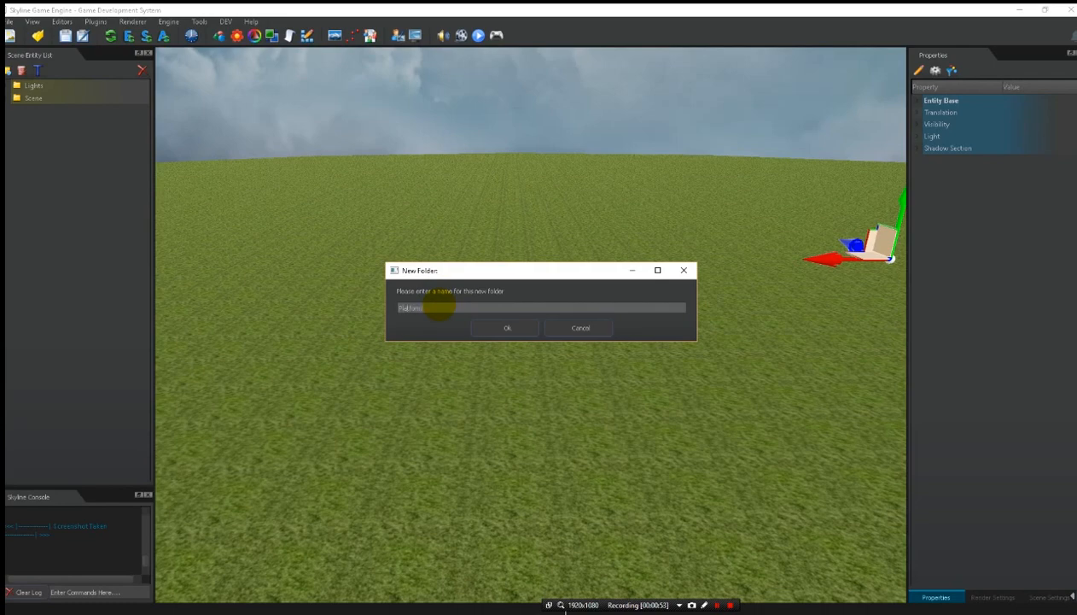
key(Return)
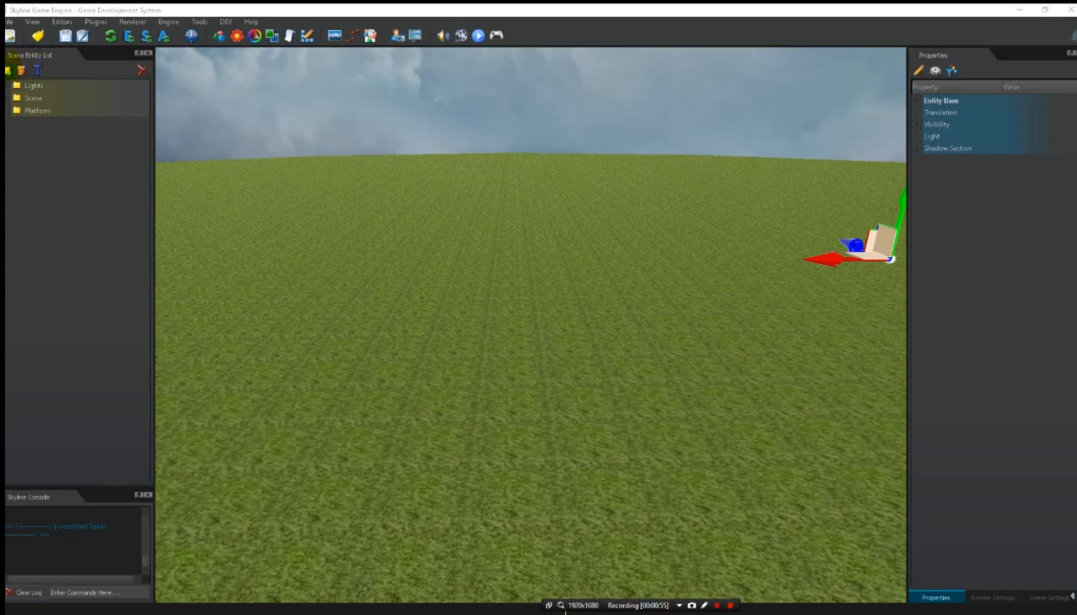
click(8, 70)
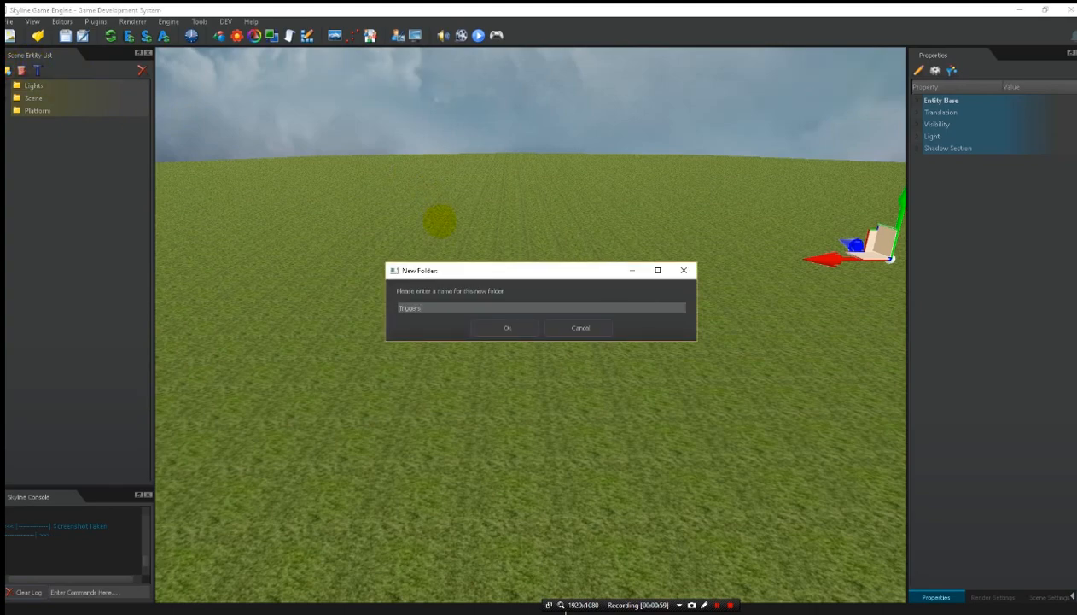
key(Return)
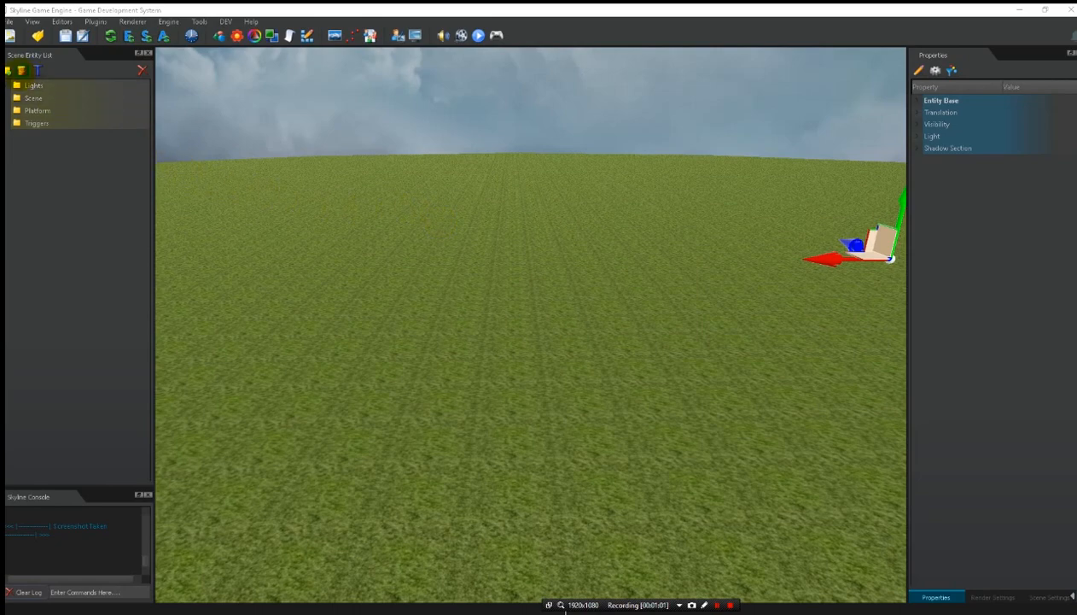
click(8, 70)
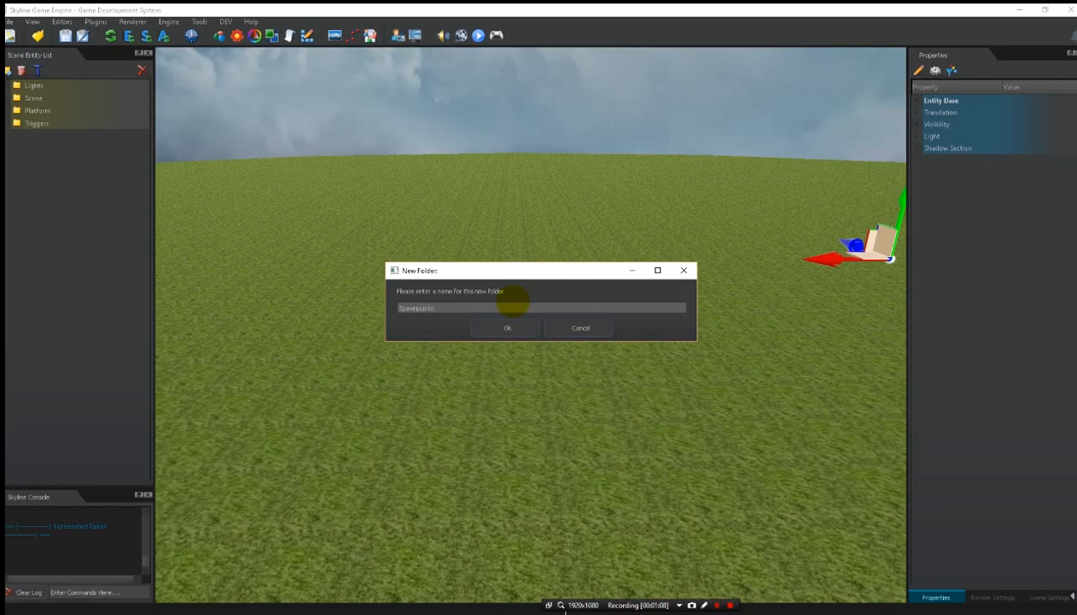
key(Return)
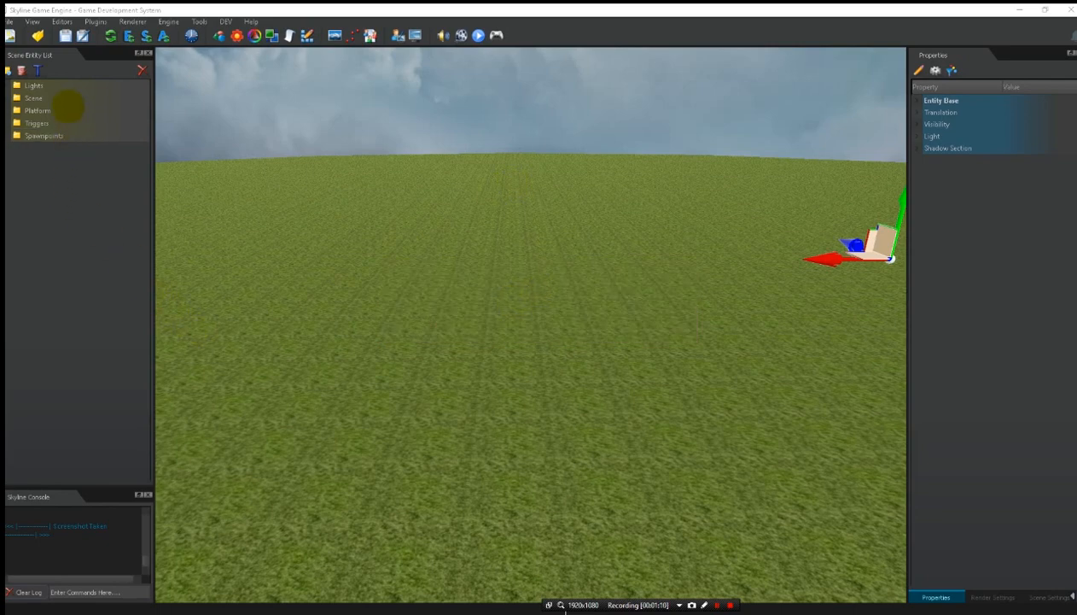
- Add the FPS Kit: Player dynamic object to the grass ground
right_drag(357, 263, 410, 306)
click(443, 339)
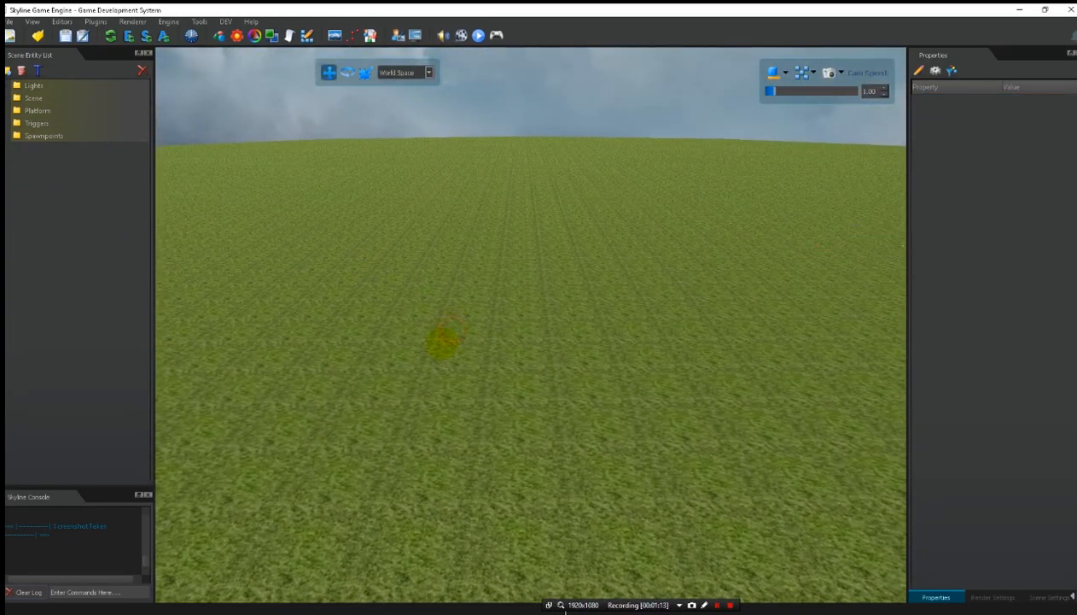
right_click(442, 344)
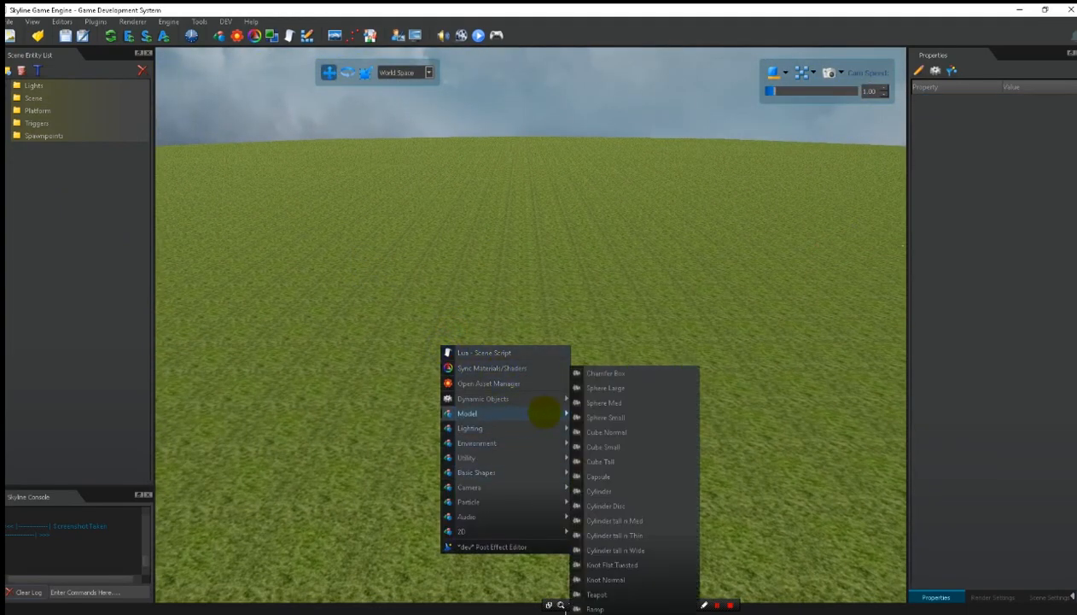
mouse_move(547, 395)
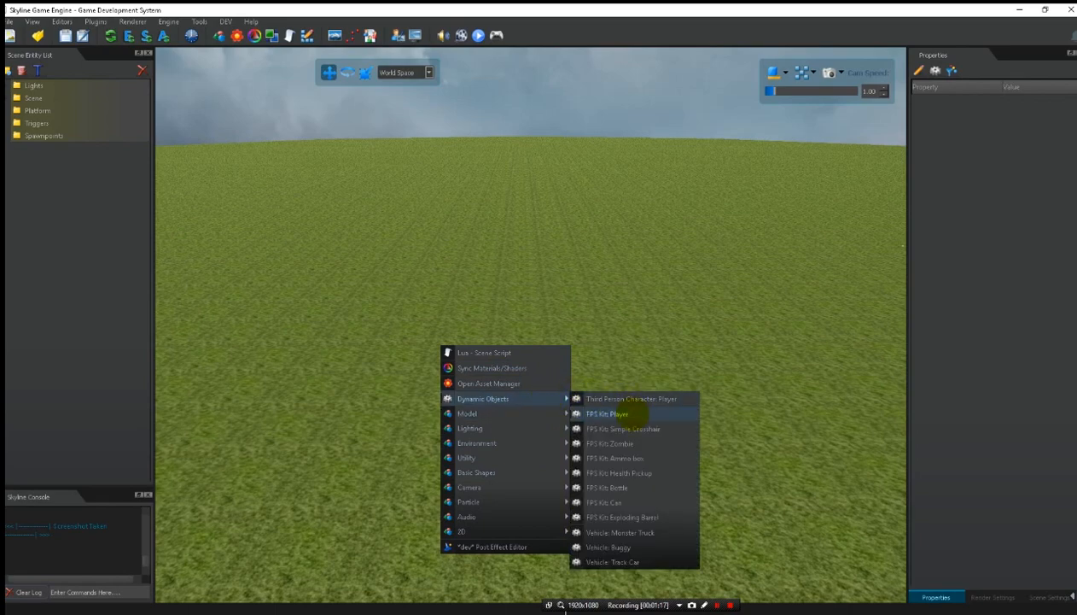
click(616, 413)
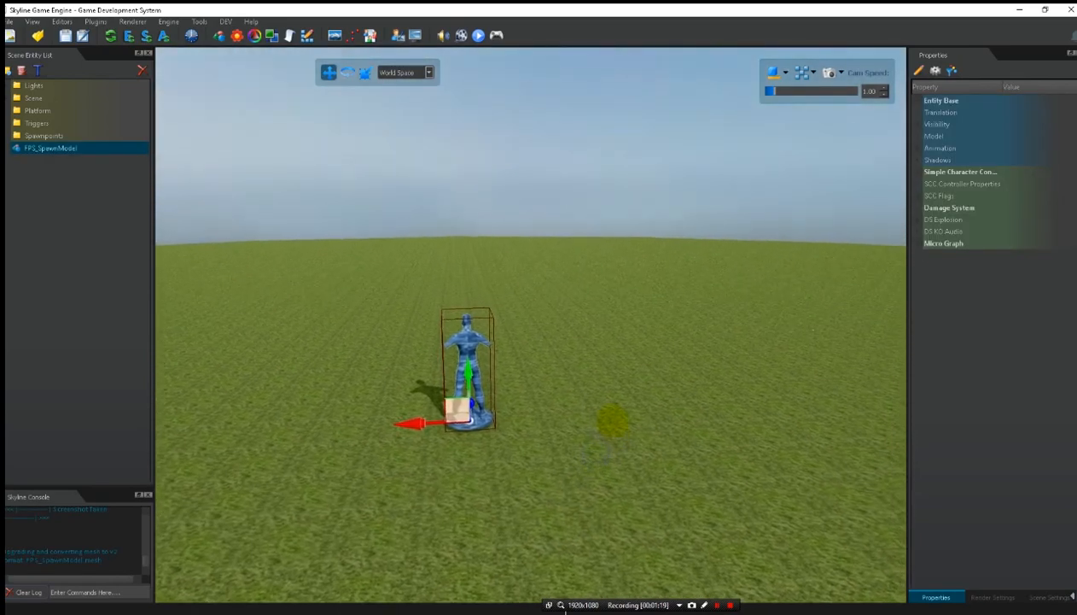
- Add a Cube Normal basic shape to the ground near the player spawn model
key(s)
right_drag(608, 420, 586, 439)
key(d)
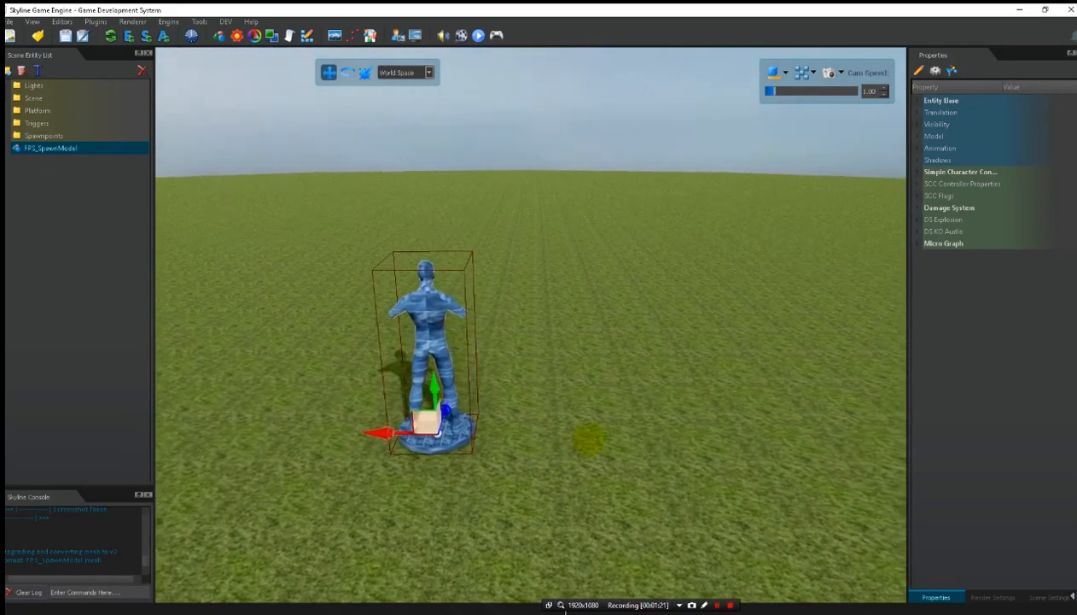
right_click(507, 433)
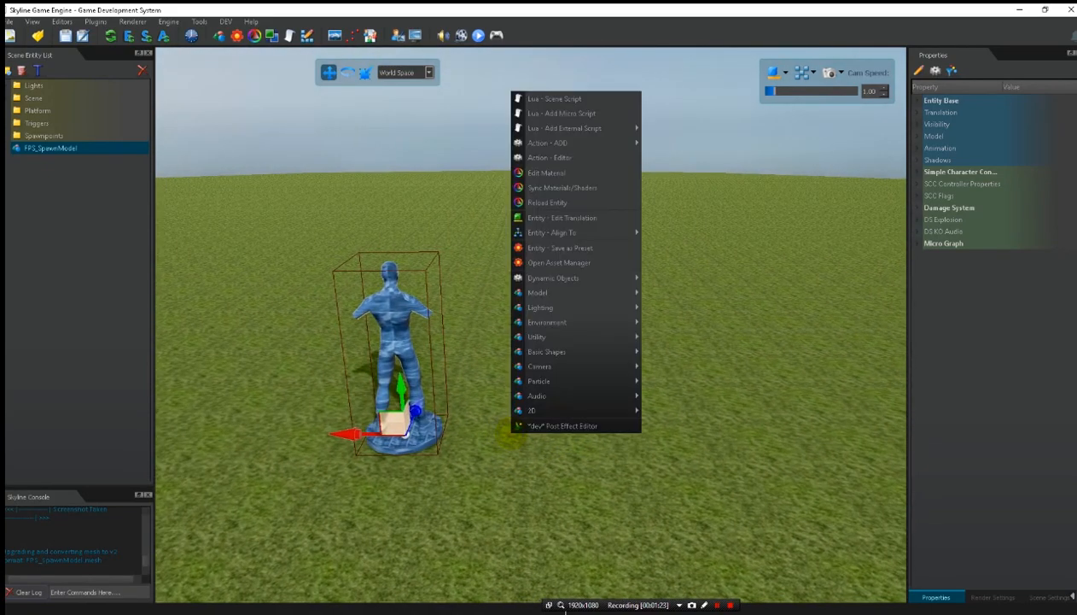
mouse_move(600, 365)
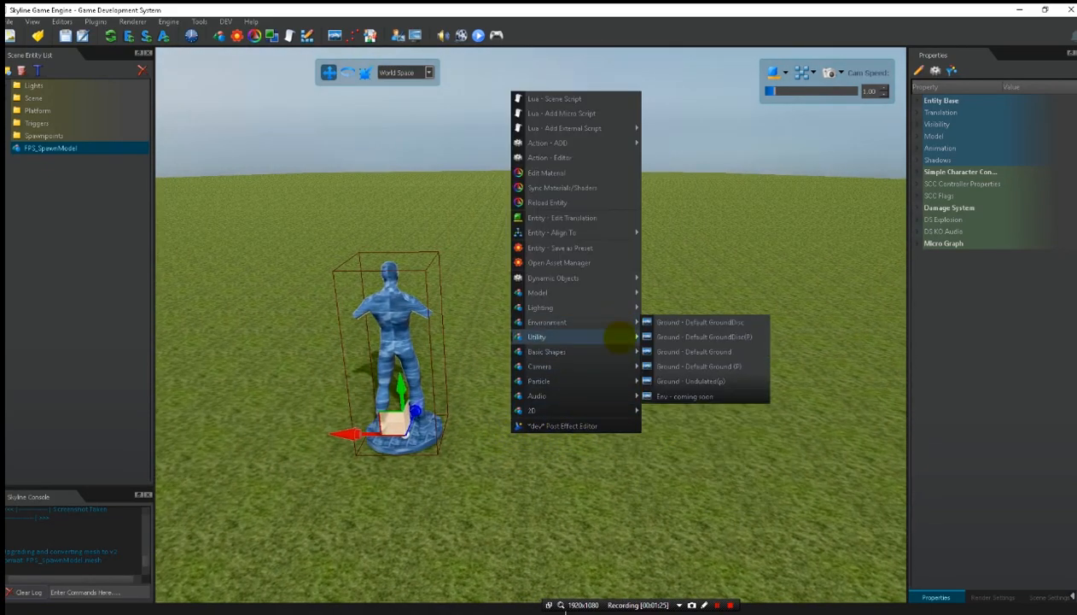
mouse_move(620, 337)
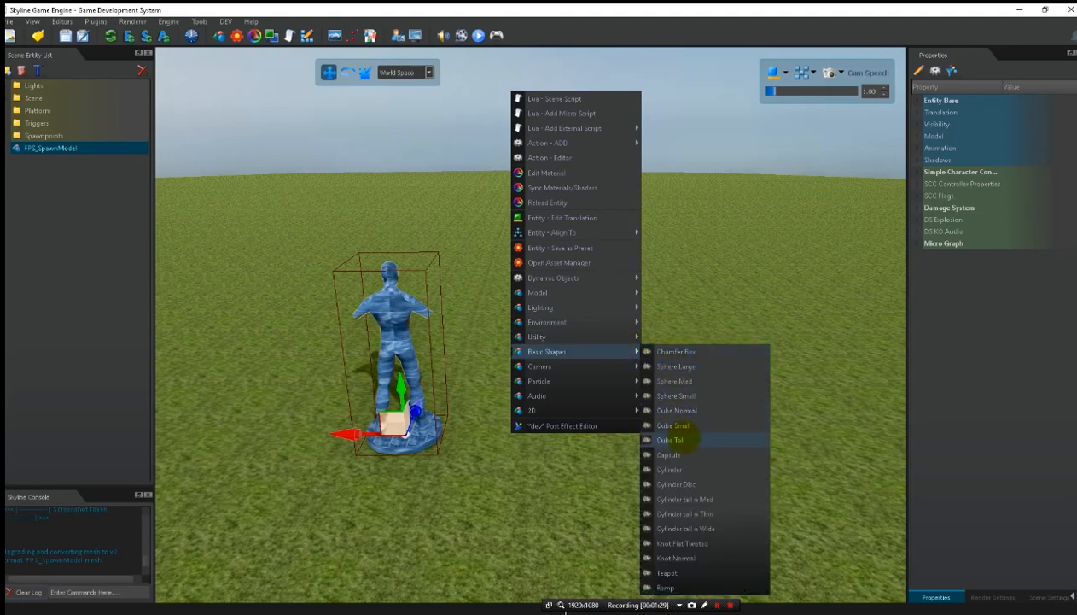
click(687, 411)
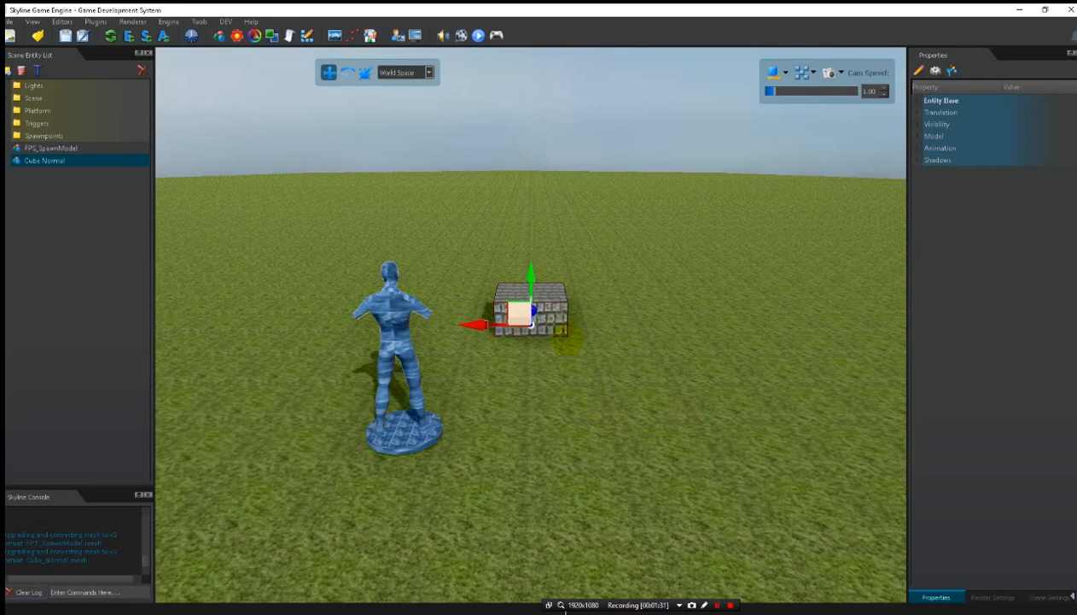
- Move the cube along its blue axis until it sits beside the player spawn model
key(d)
right_drag(637, 336, 500, 331)
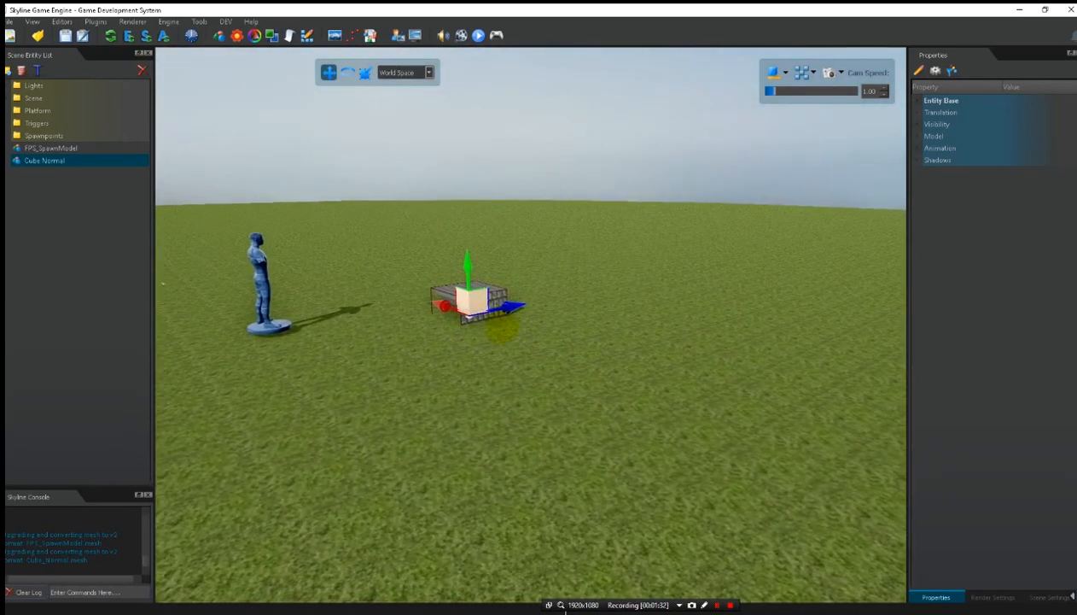
drag(352, 350, 266, 393)
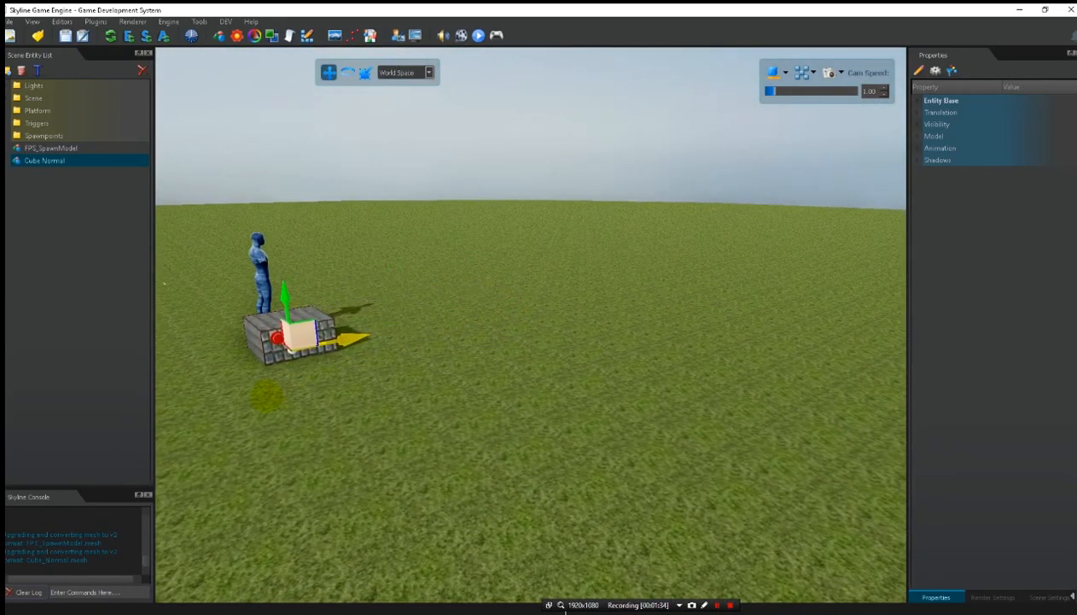
- Scale the cube up uniformly to make a larger stone platform block
right_drag(314, 431, 603, 417)
key(w)
key(a)
key(d)
key(a)
key(w)
key(s)
key(w)
key(d)
click(366, 73)
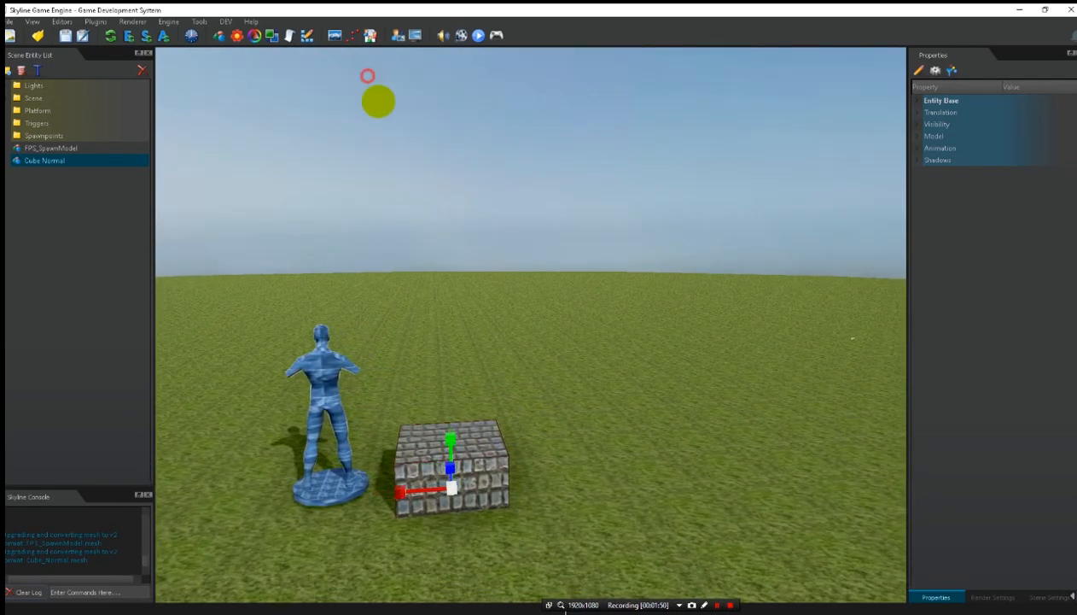
drag(459, 483, 425, 496)
- Move the player spawn model along its red axis, away from the enlarged cube
right_drag(438, 278, 417, 308)
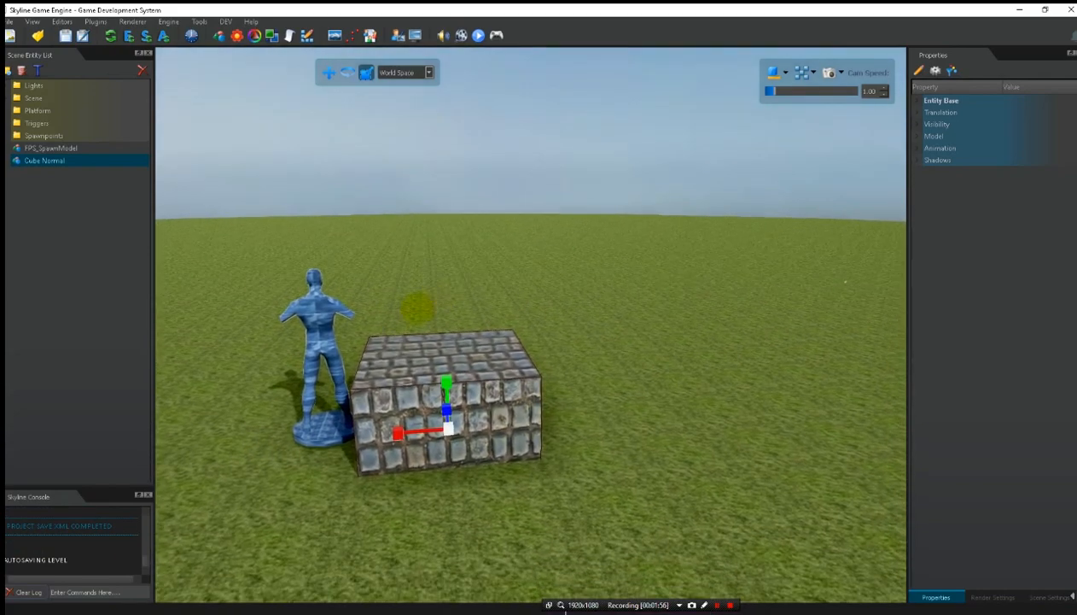
click(314, 335)
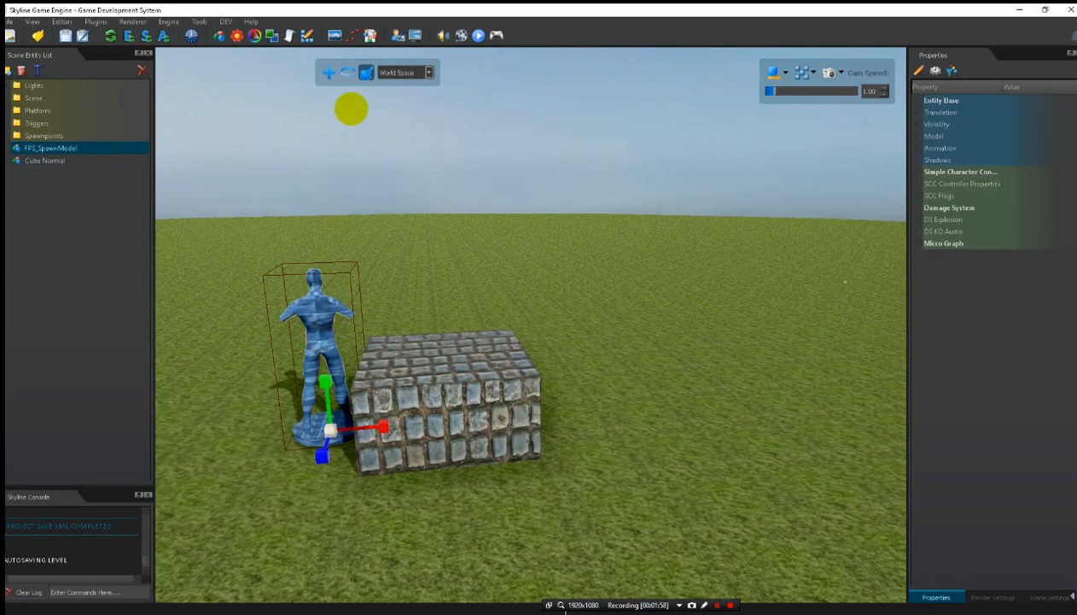
click(329, 73)
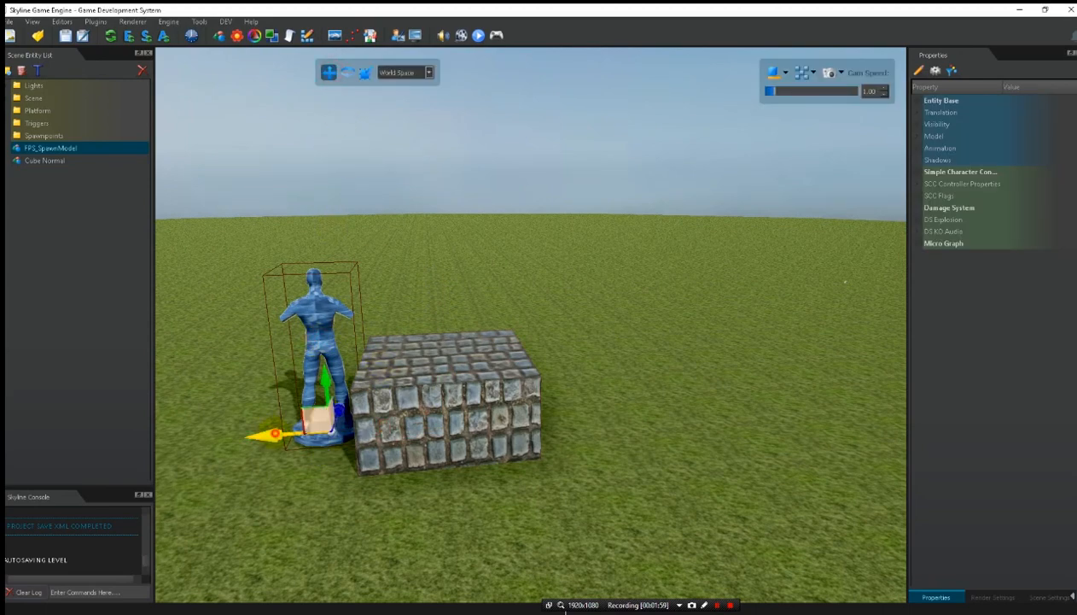
drag(275, 433, 175, 430)
- Duplicate the cube twice along its red axis to form a continuous row of three blocks
right_drag(307, 263, 284, 298)
key(s)
key(w)
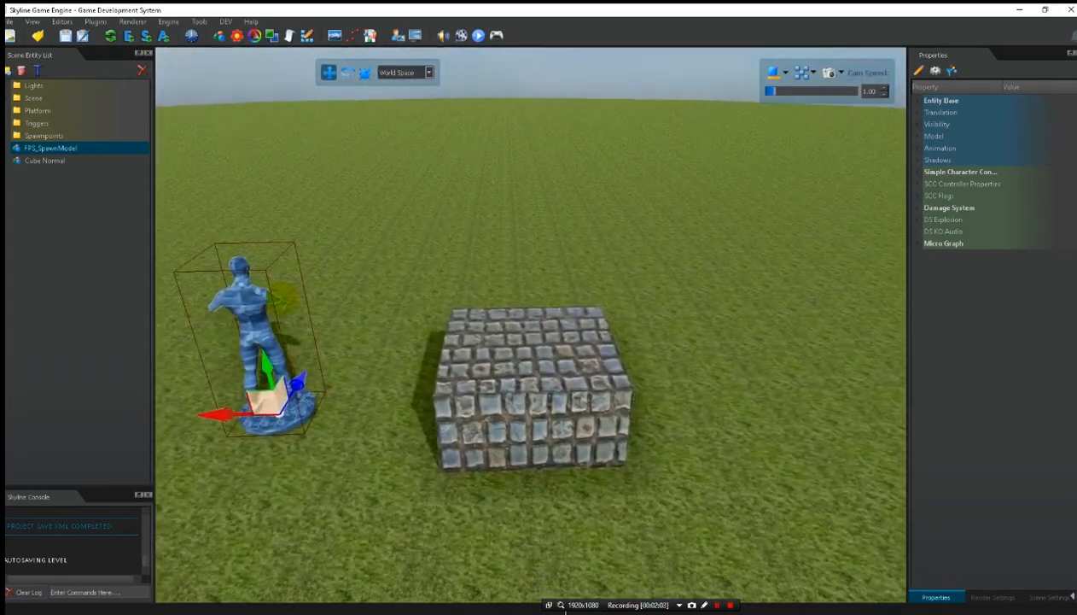
click(522, 385)
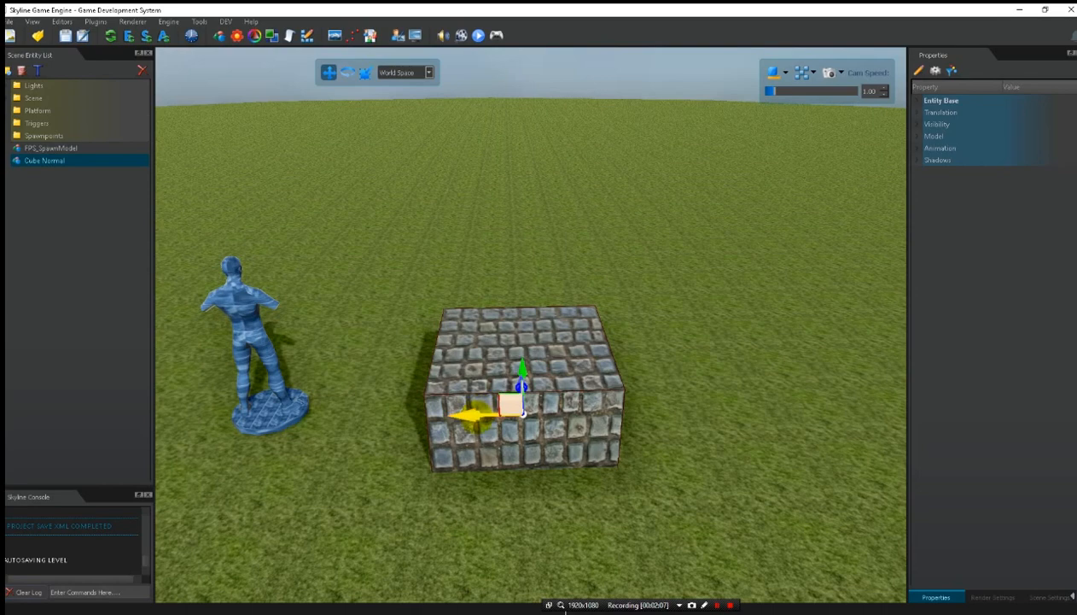
shift+drag(477, 416, 636, 411)
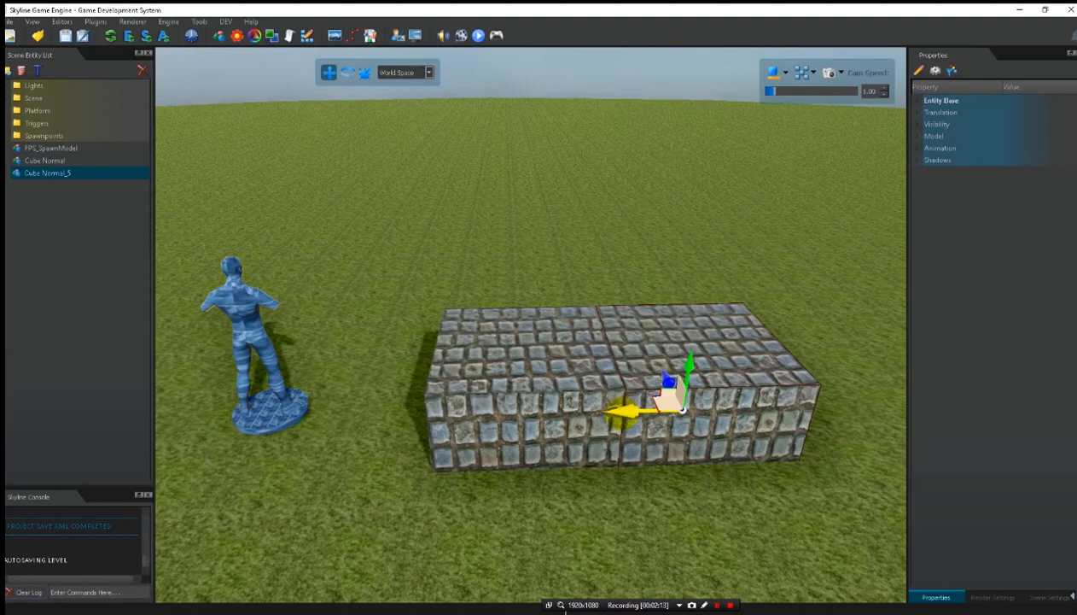
shift+drag(622, 414, 766, 408)
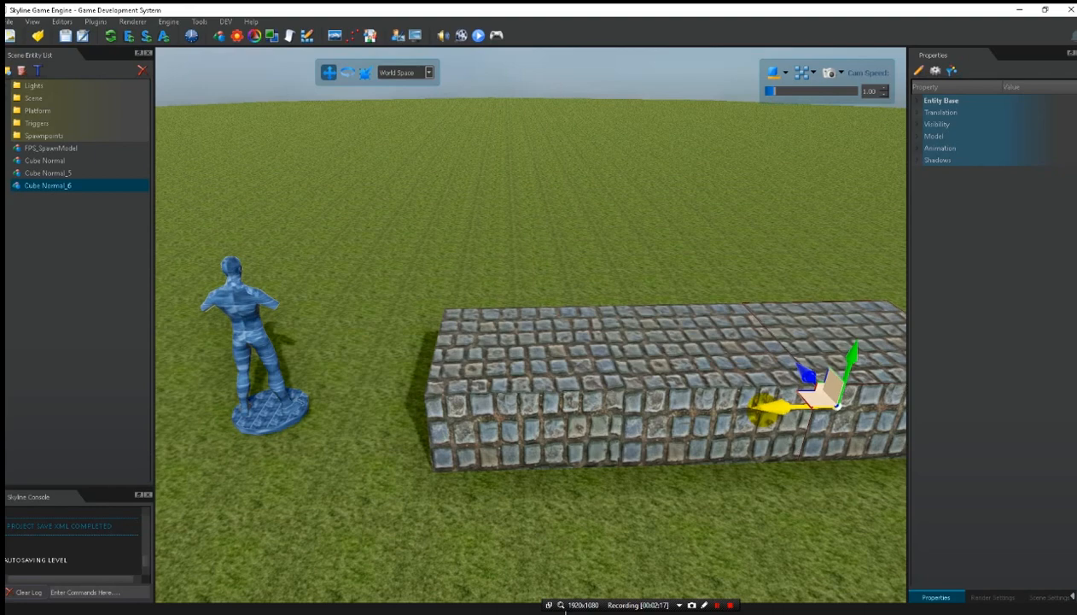
- Select all three cubes in the row and duplicate them along the blue axis as an adjoining second row
click(690, 289)
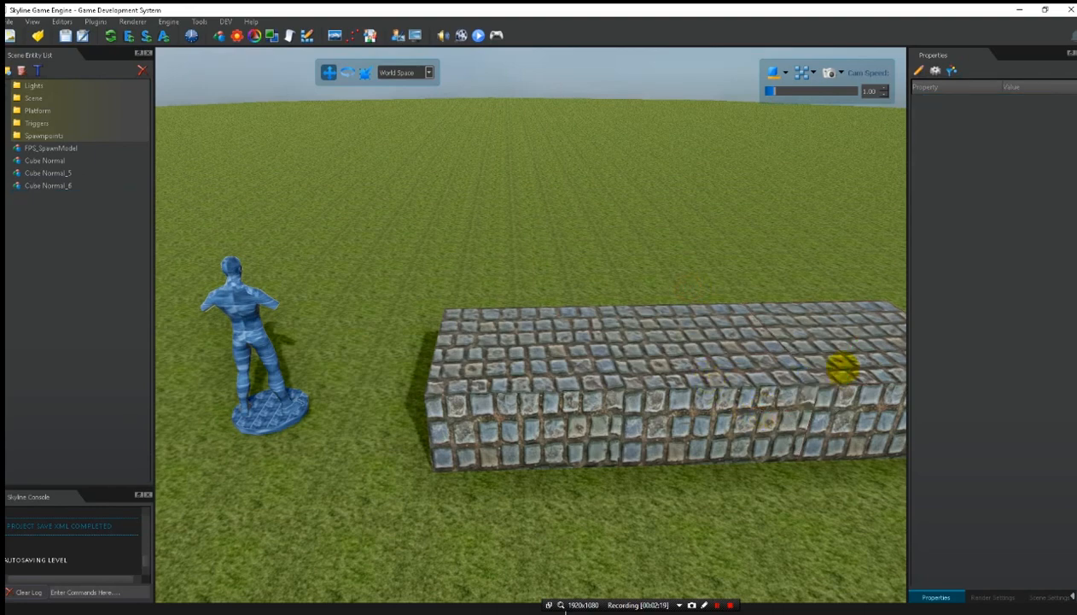
click(844, 365)
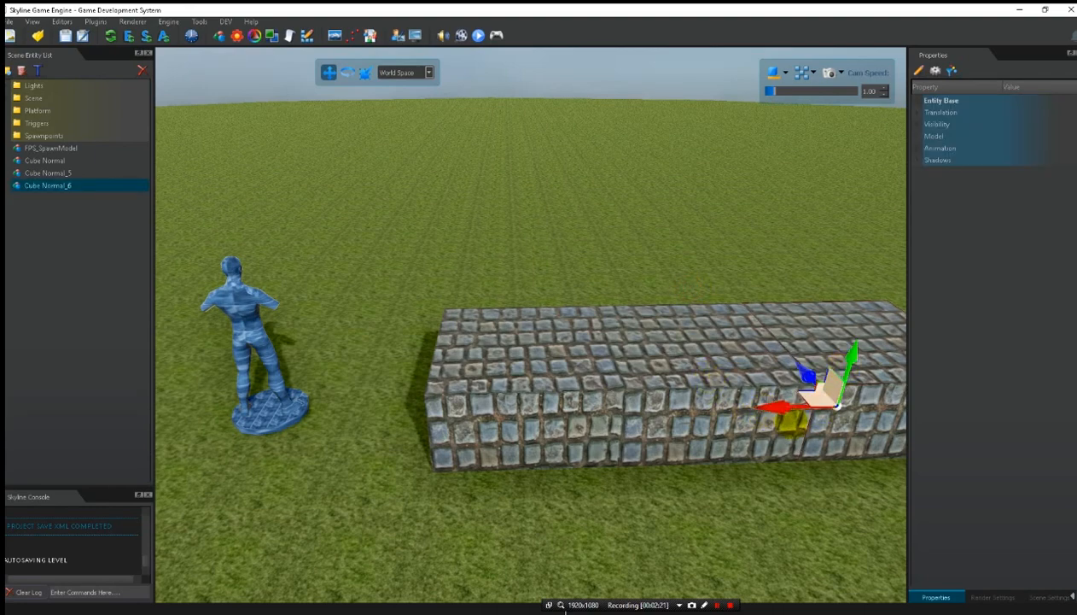
key(e)
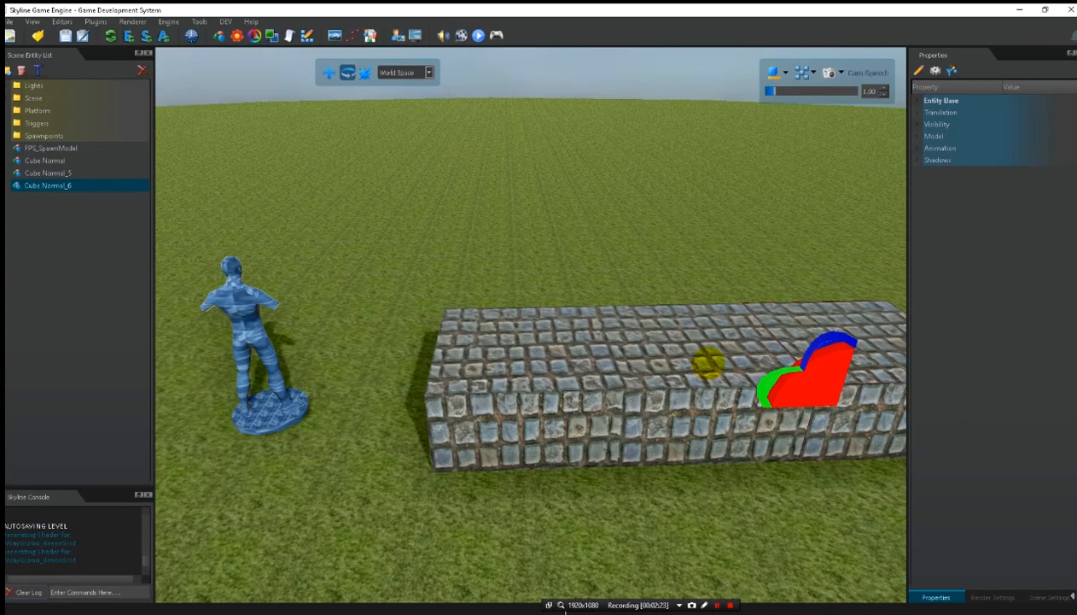
ctrl+click(708, 363)
ctrl+click(563, 362)
key(w)
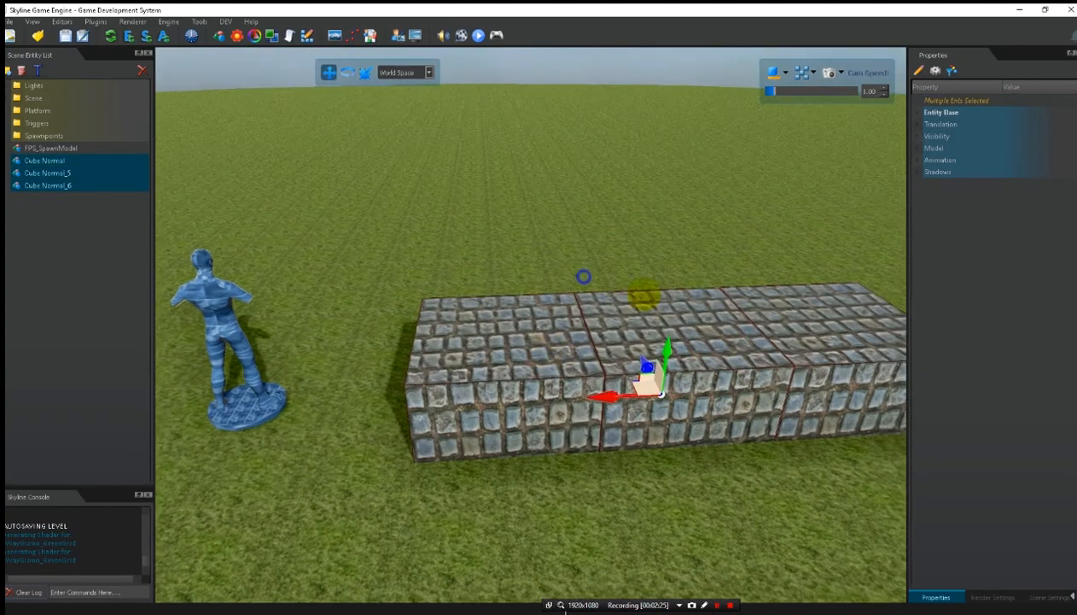
right_drag(644, 295, 626, 331)
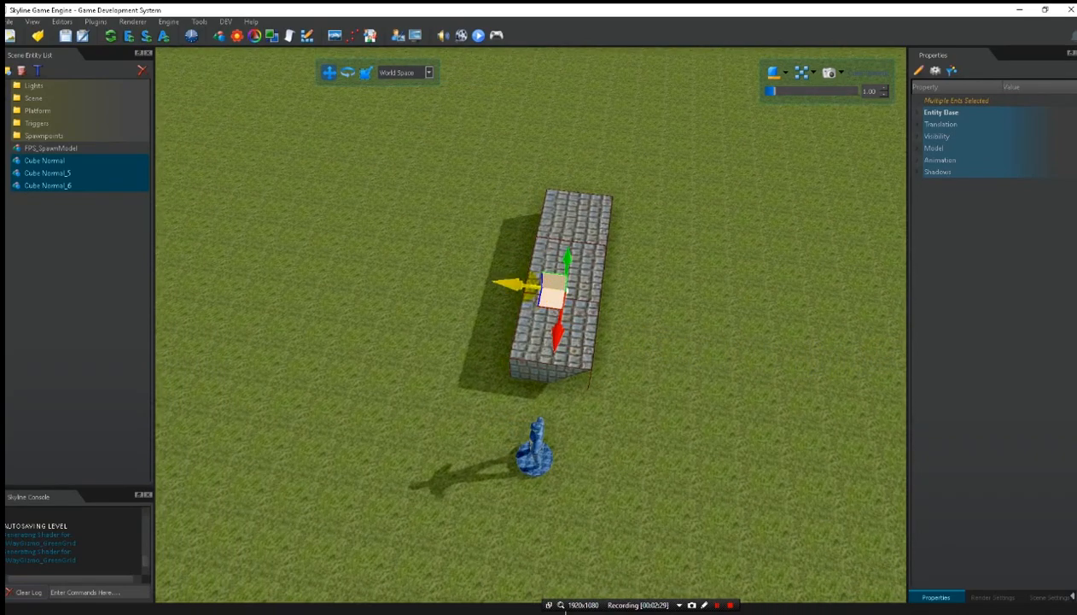
shift+drag(511, 282, 583, 292)
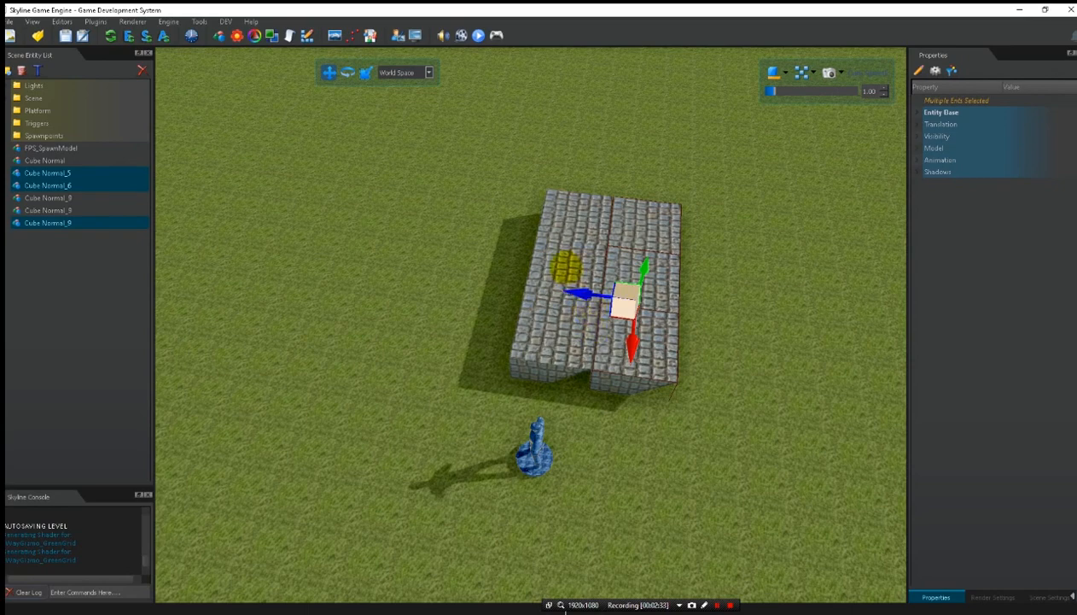
- Duplicate the middle cube of the outer row four times along the blue axis as a walkway with gaps
click(566, 267)
click(560, 280)
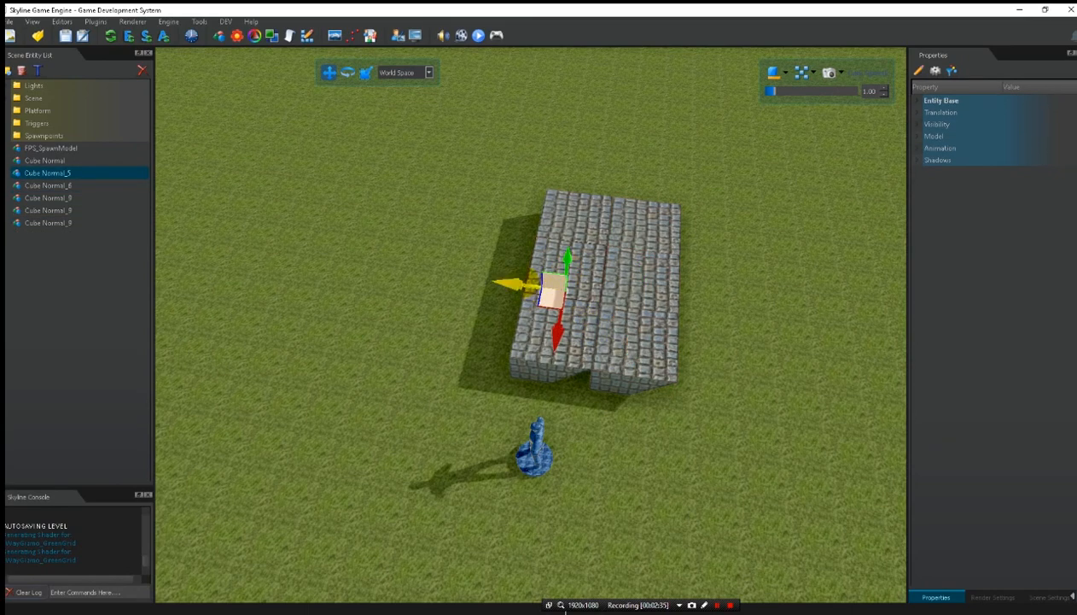
shift+drag(516, 281, 135, 225)
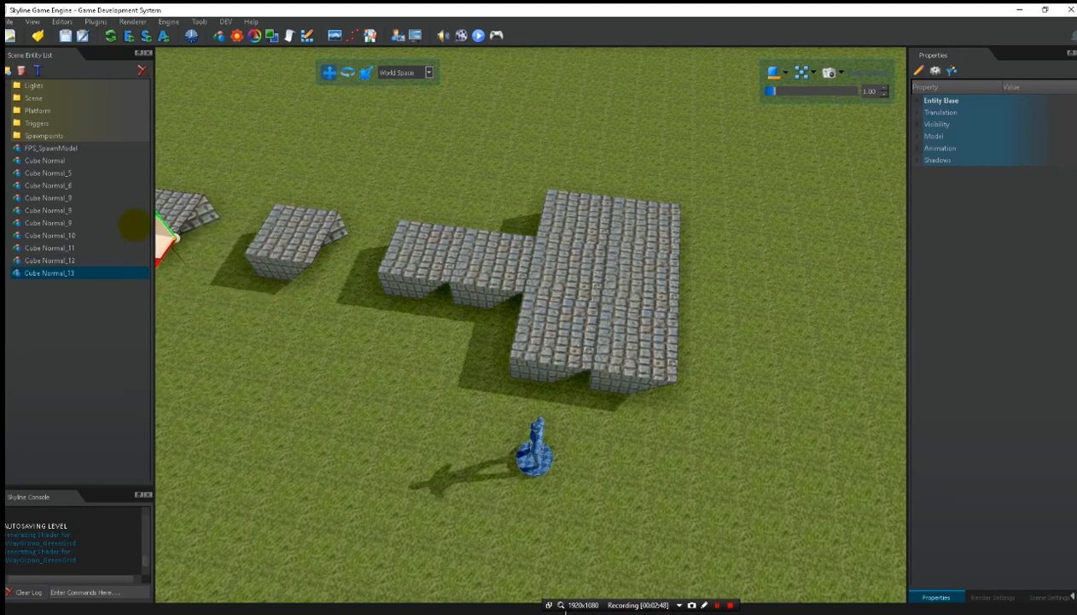
- Select all the cubes from Cube Normal to Cube Normal_13 and add a Physics Rigid Body action to them
mouse_move(620, 431)
right_down()
mouse_move(692, 427)
mouse_move(620, 430)
mouse_move(600, 445)
mouse_move(643, 465)
mouse_move(571, 431)
mouse_move(603, 439)
right_up()
key(s)
key(w)
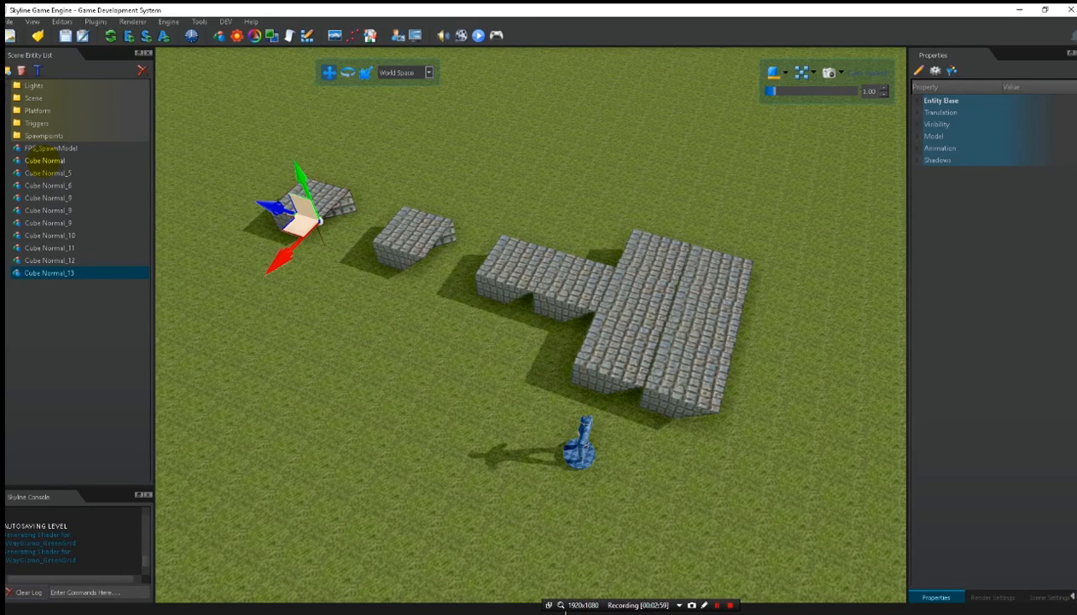
click(45, 161)
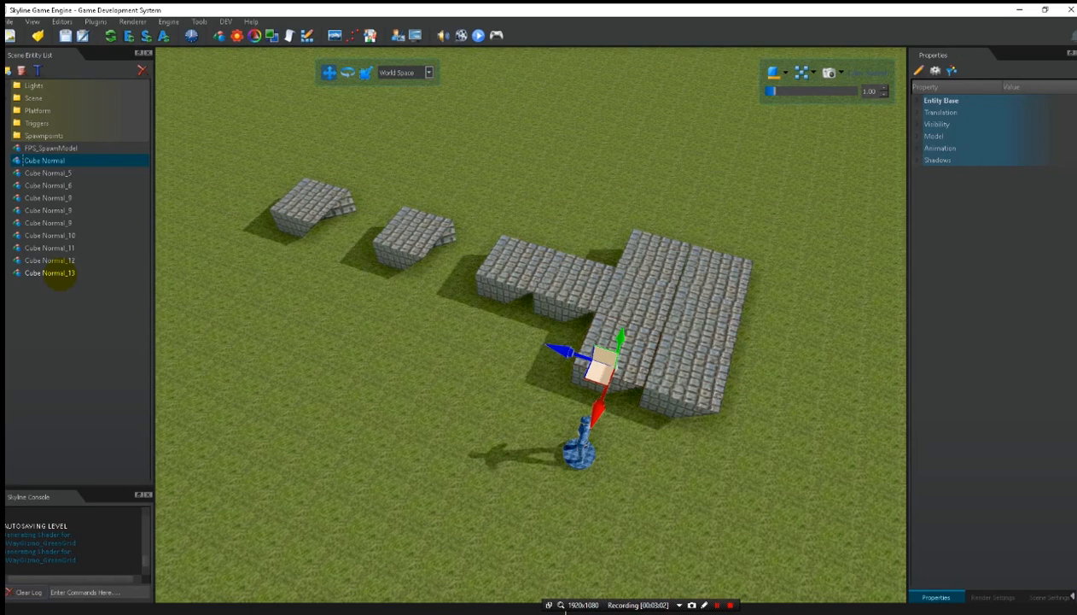
shift+click(53, 273)
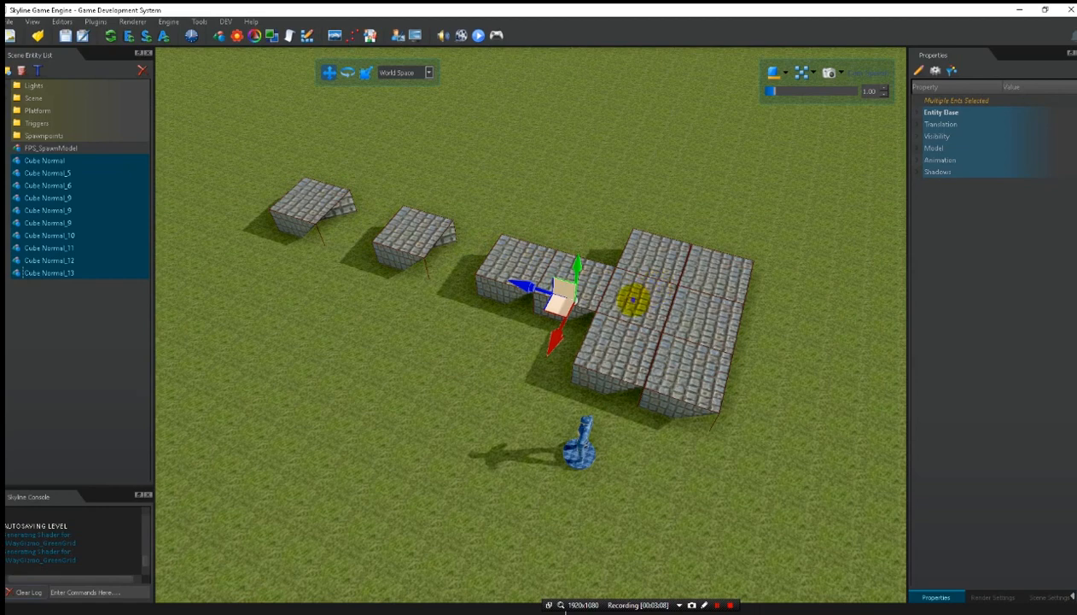
right_click(633, 297)
mouse_move(726, 57)
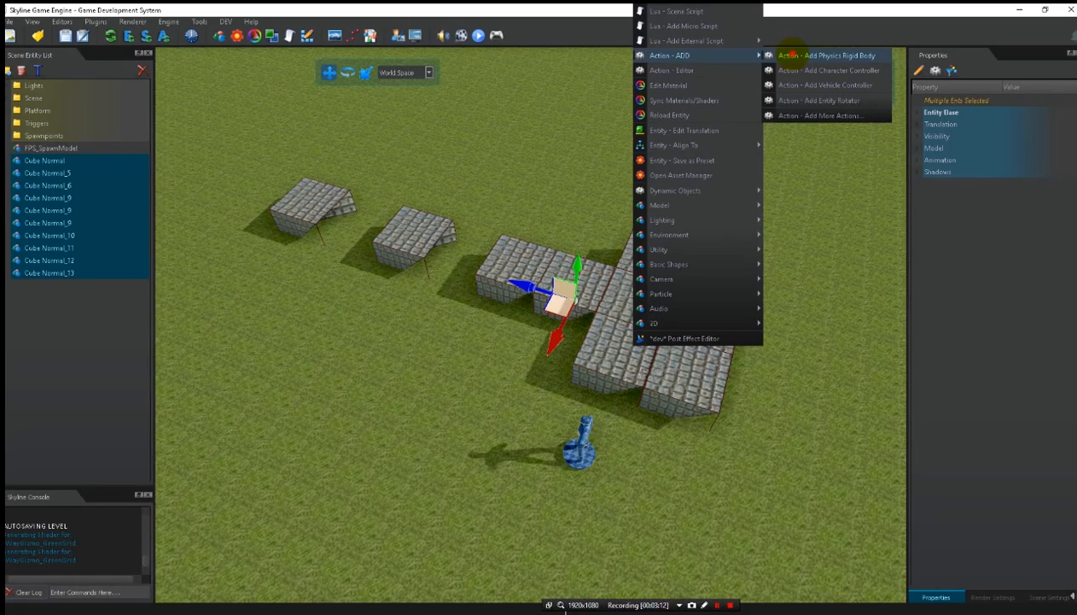
click(789, 55)
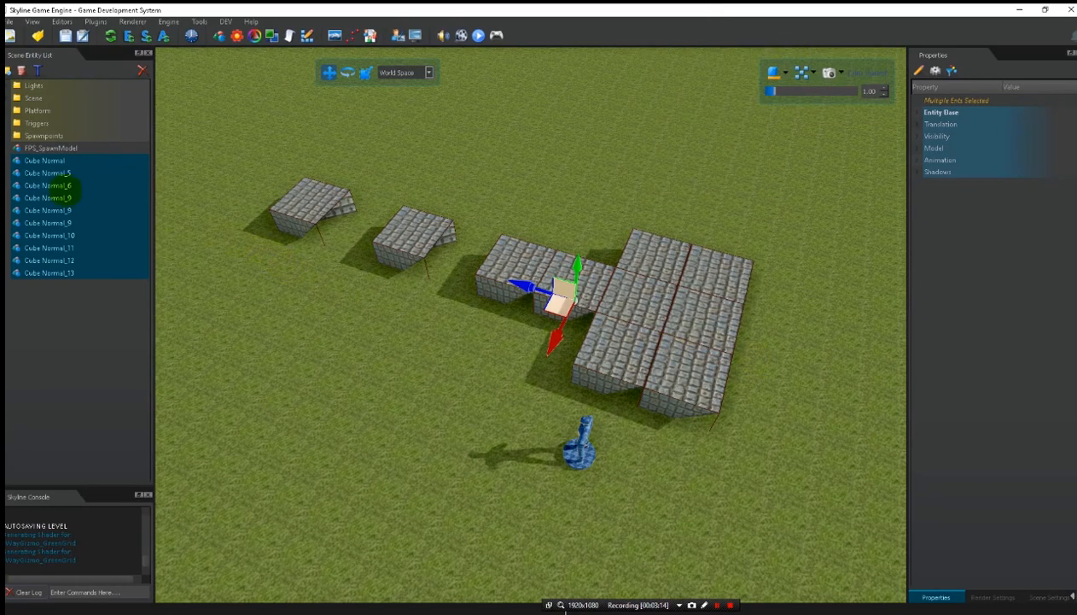
- Review the cubes' PhysX rigid body settings, including the dynamic modes, body types and collision options
click(49, 185)
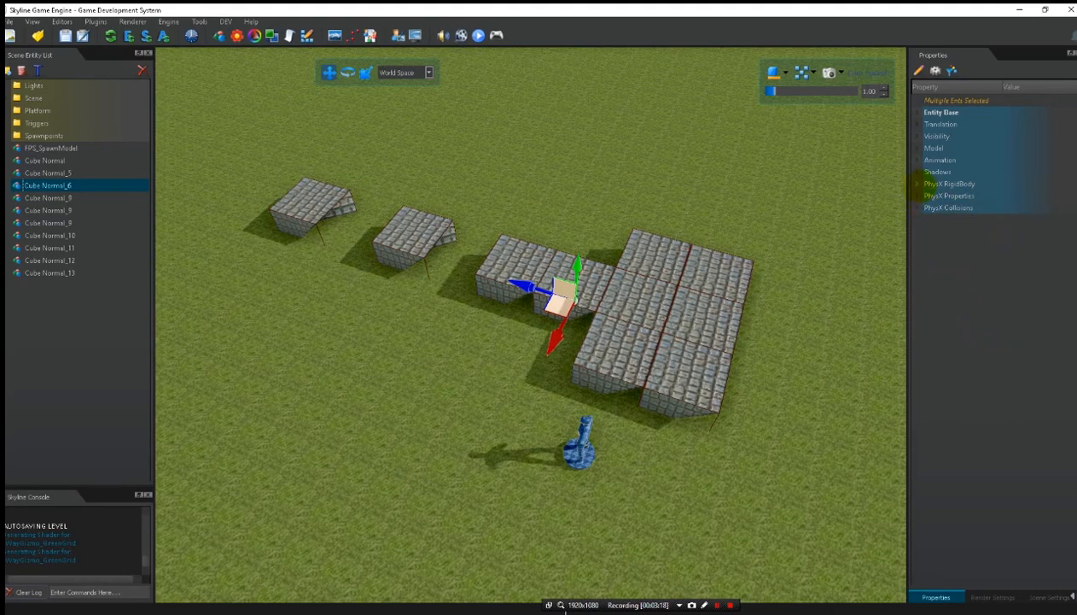
click(918, 183)
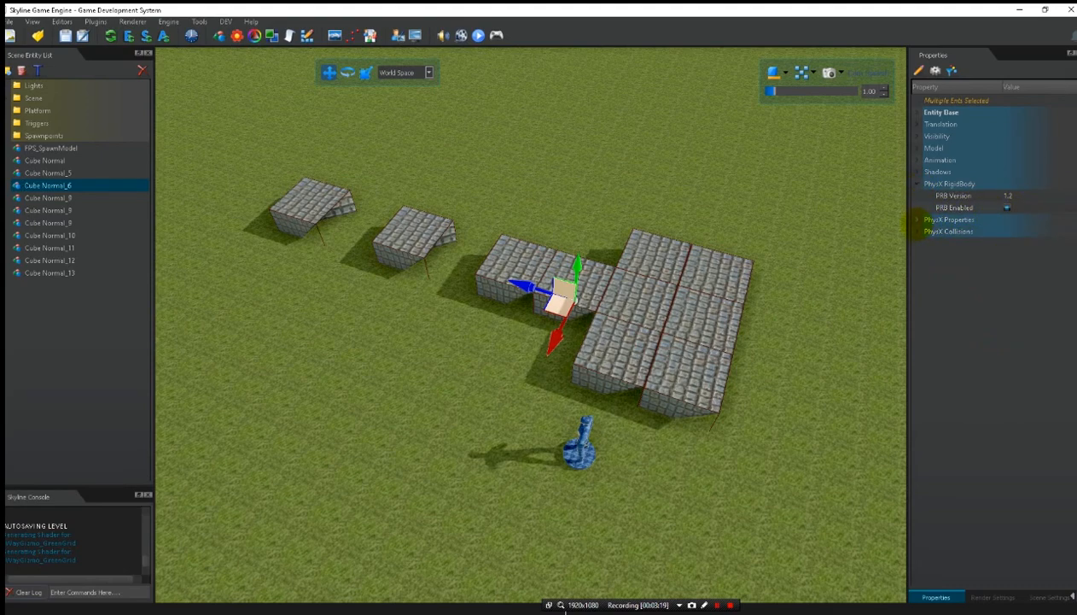
click(913, 220)
click(1037, 232)
click(1040, 232)
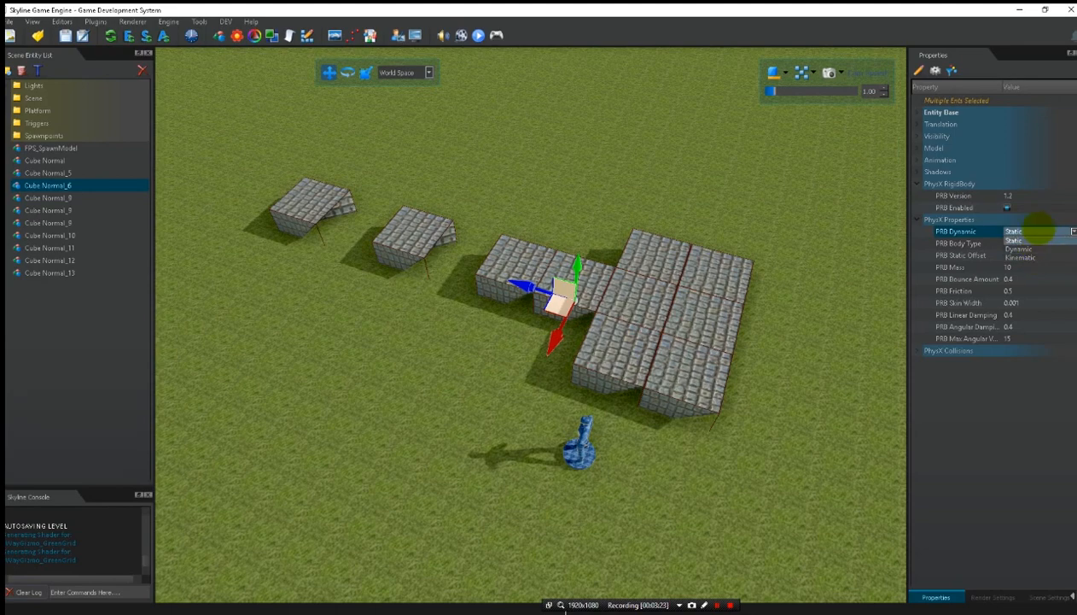
click(1037, 231)
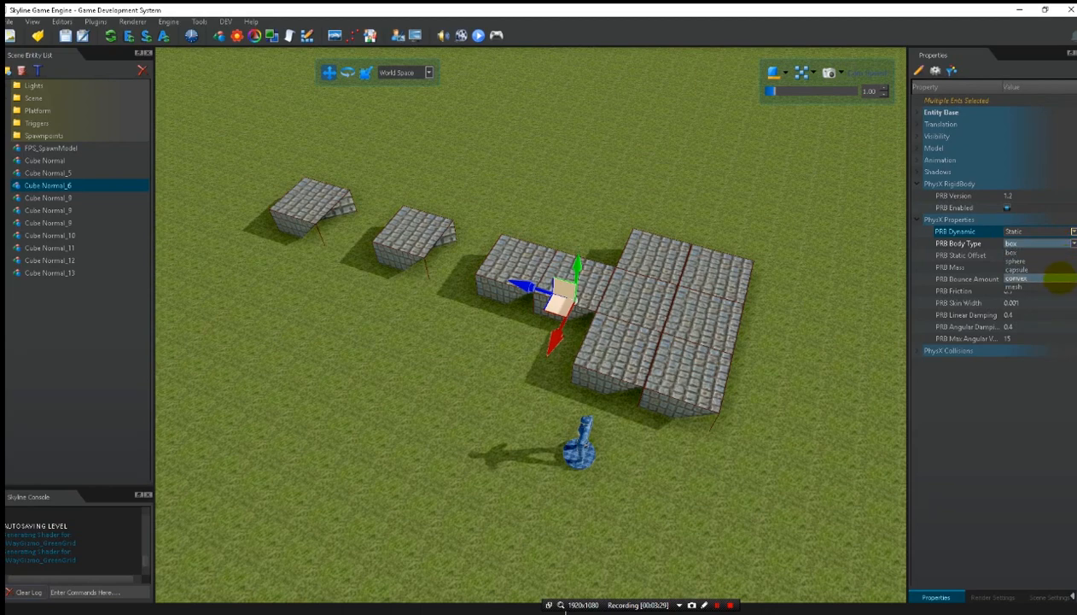
click(997, 444)
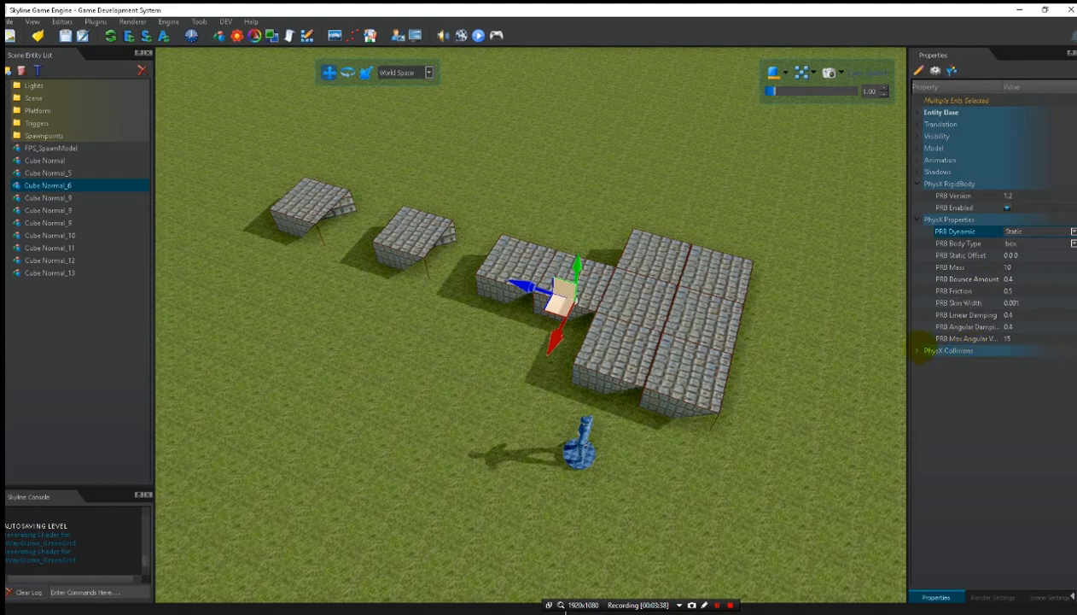
click(919, 350)
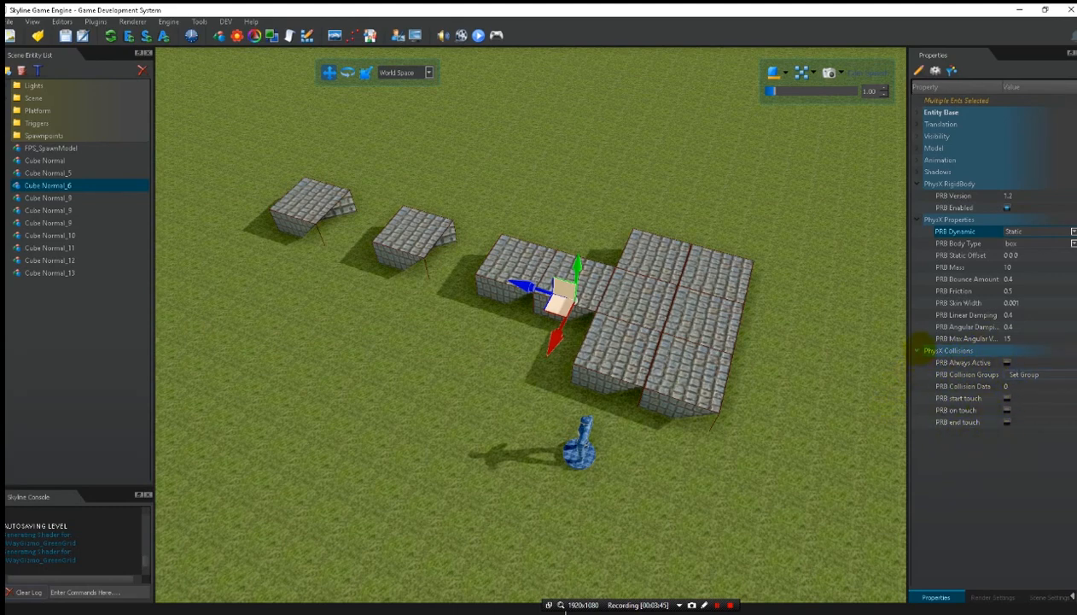
click(919, 351)
click(919, 221)
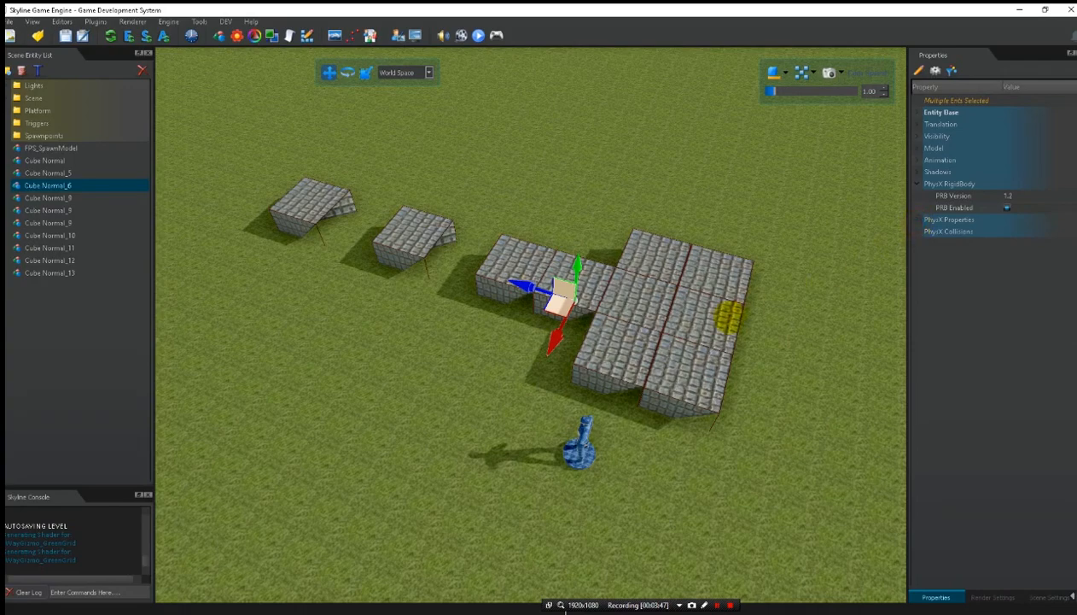
- Add a Capsule basic shape on the stone platform
right_drag(737, 417, 790, 410)
key(d)
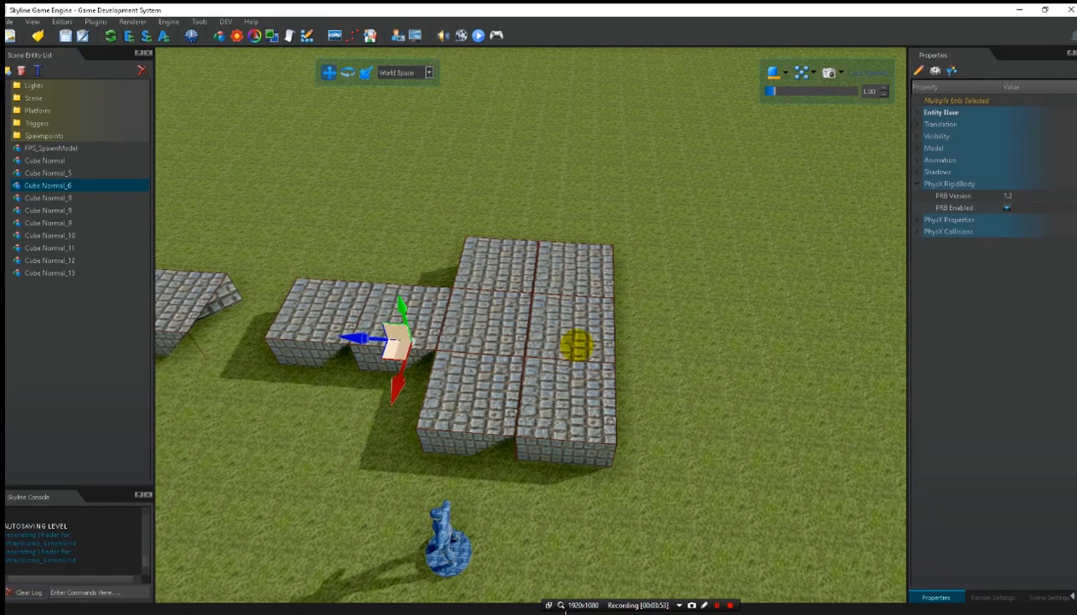
right_click(577, 344)
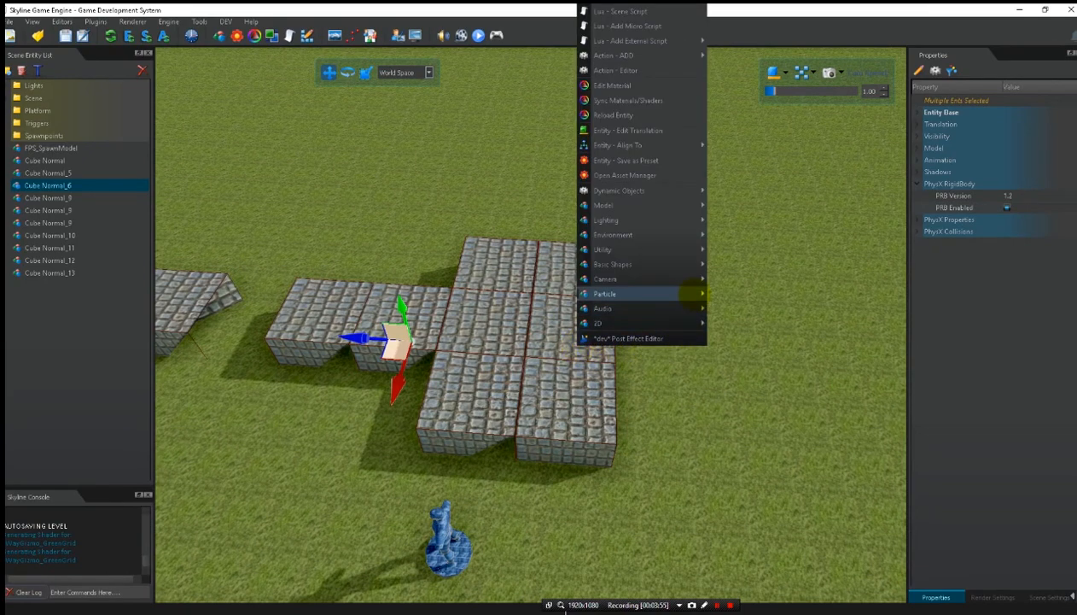
mouse_move(690, 266)
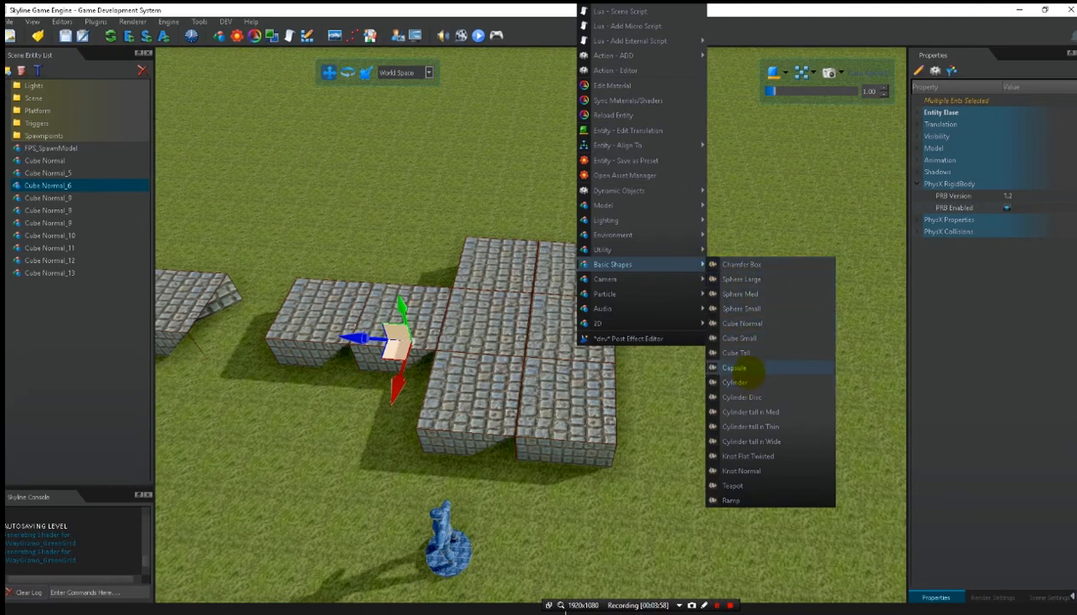
click(736, 367)
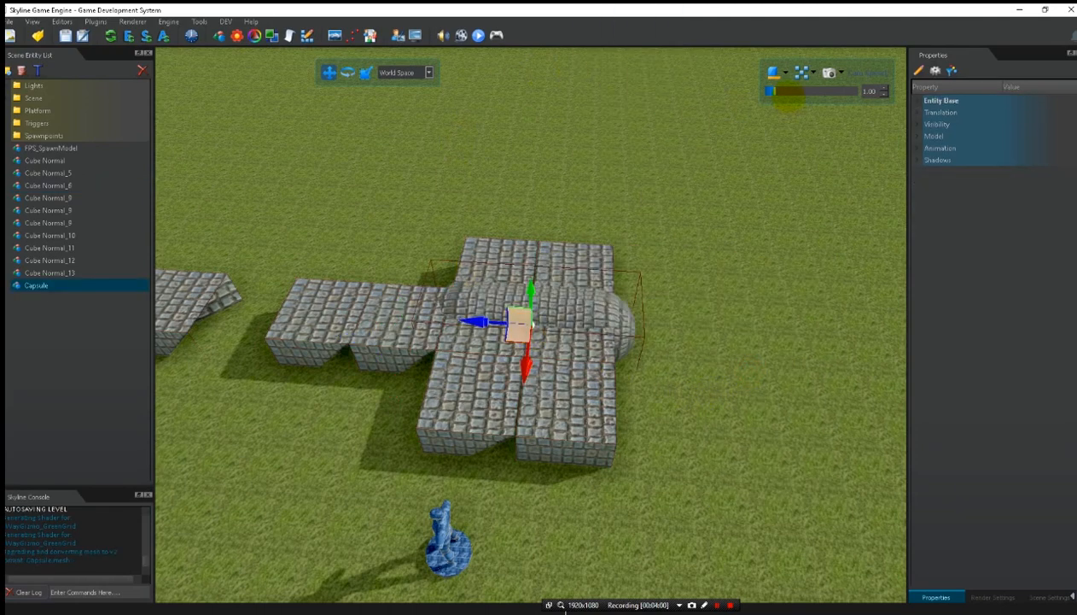
- Set the gizmo rotation angle to 90.0 and rotate the capsule so it stands upright
click(786, 73)
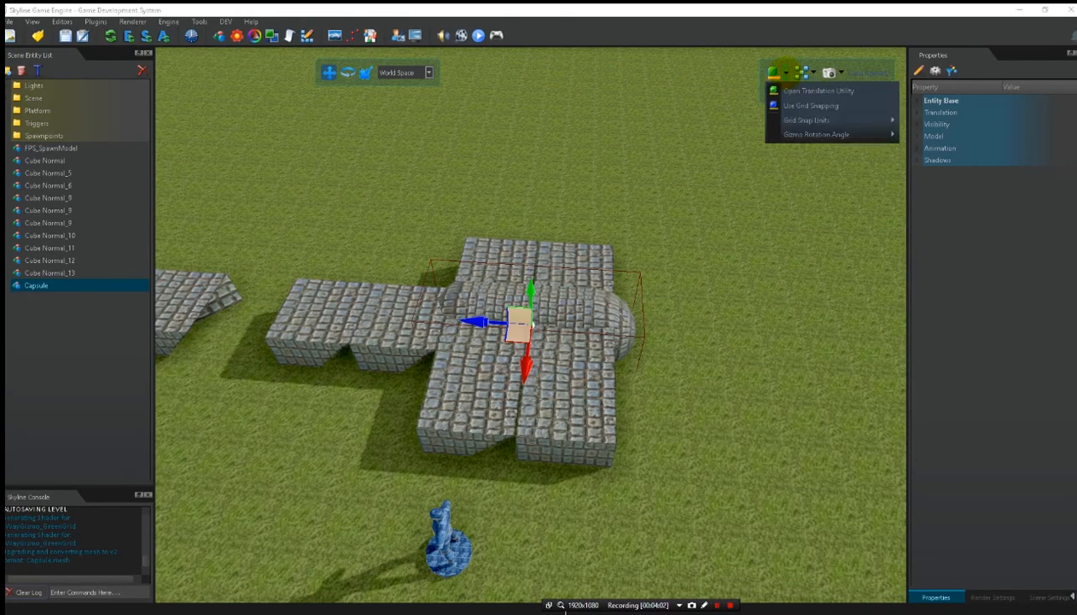
mouse_move(820, 135)
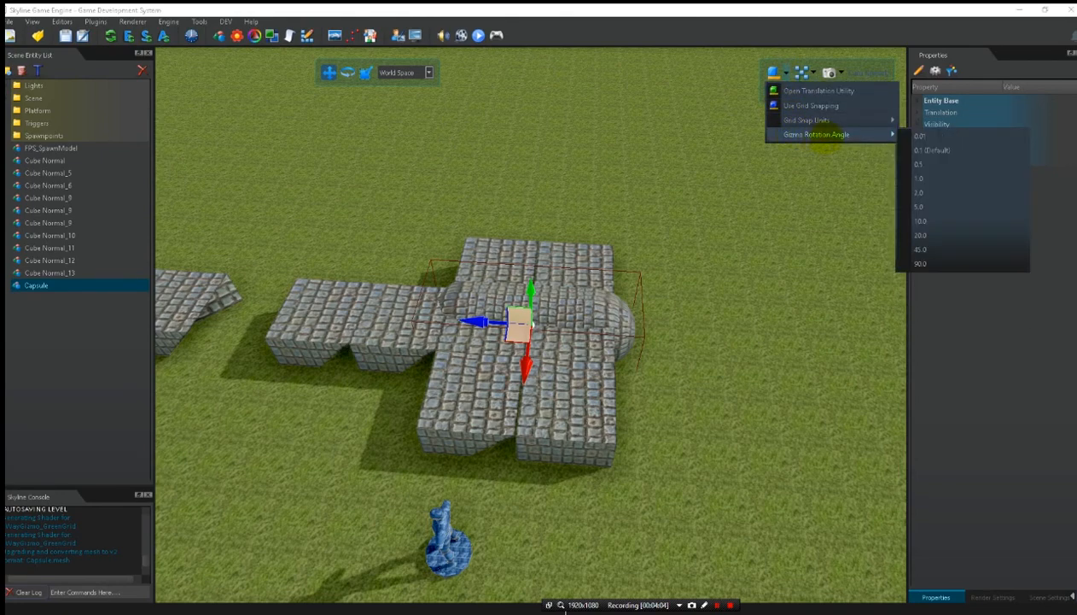
click(922, 263)
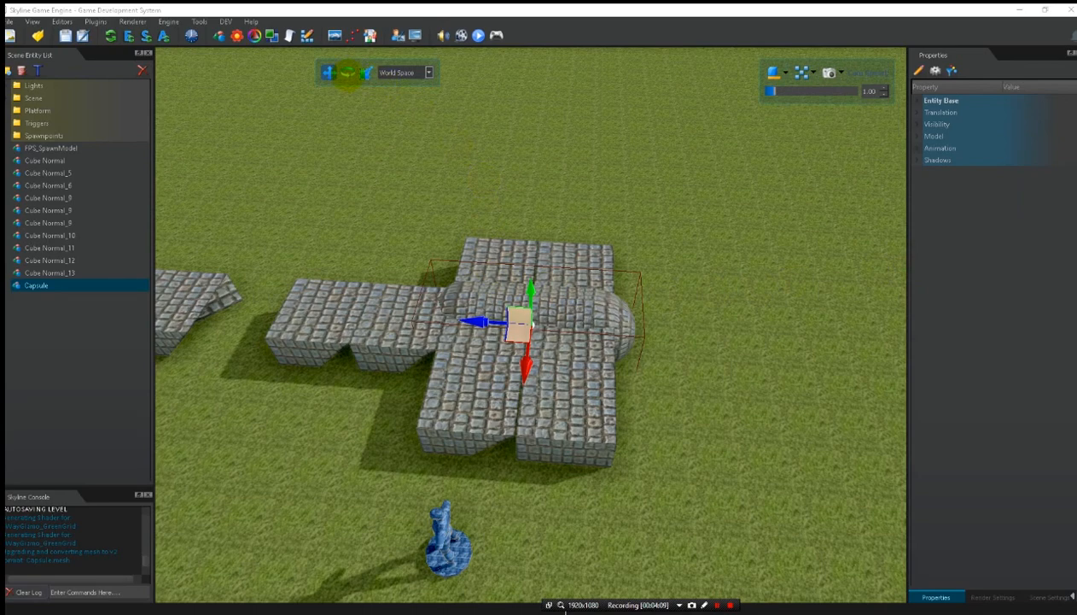
click(348, 73)
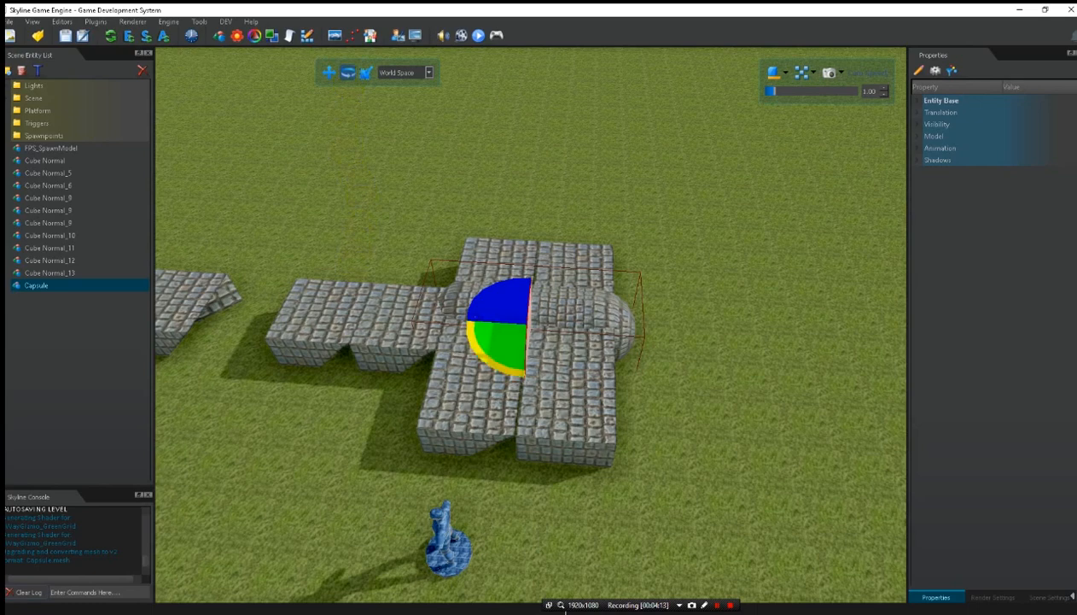
drag(478, 300, 512, 281)
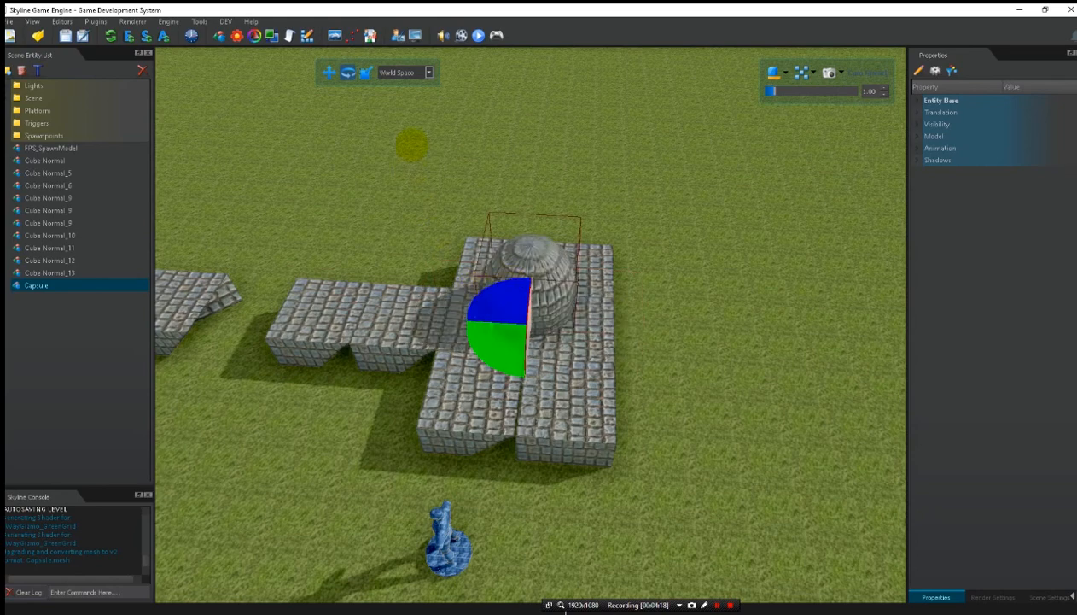
- Scale the capsule down uniformly, then raise it above the platform and shift it onto the row farthest from the walkway
click(366, 75)
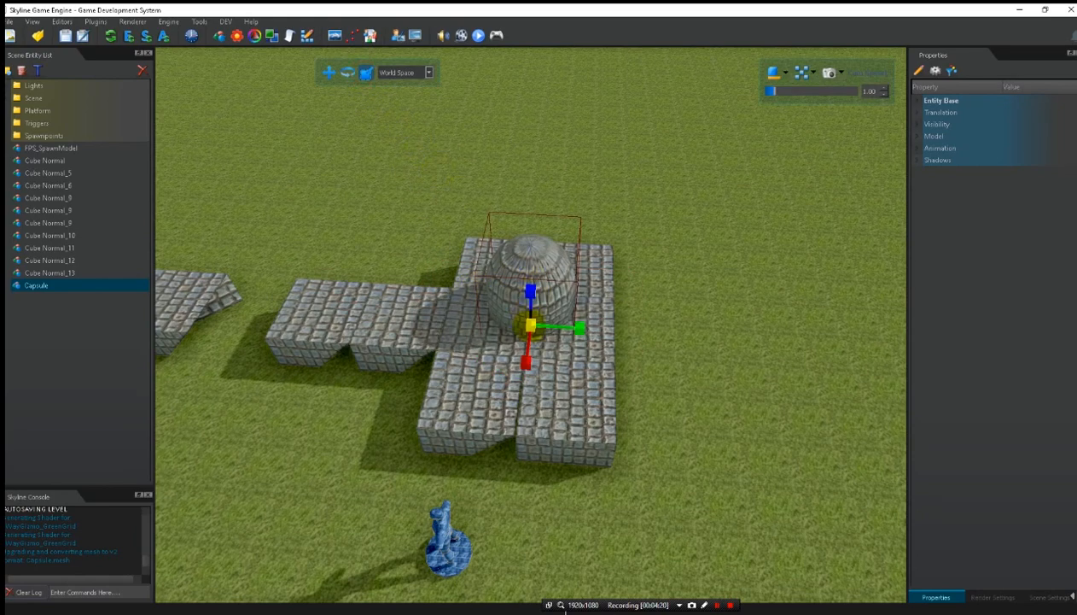
drag(548, 316, 636, 289)
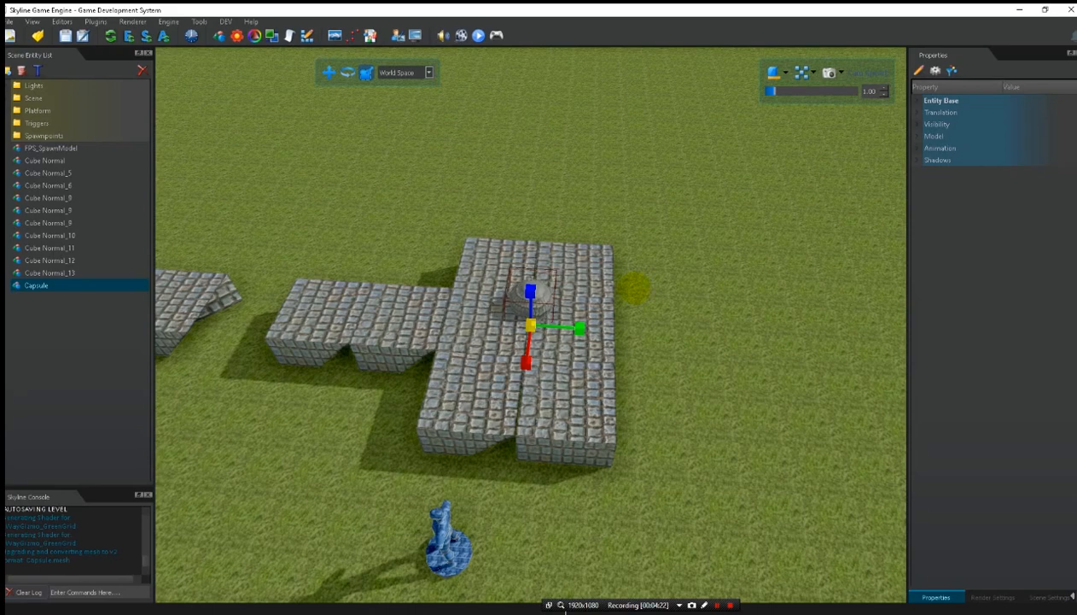
click(329, 72)
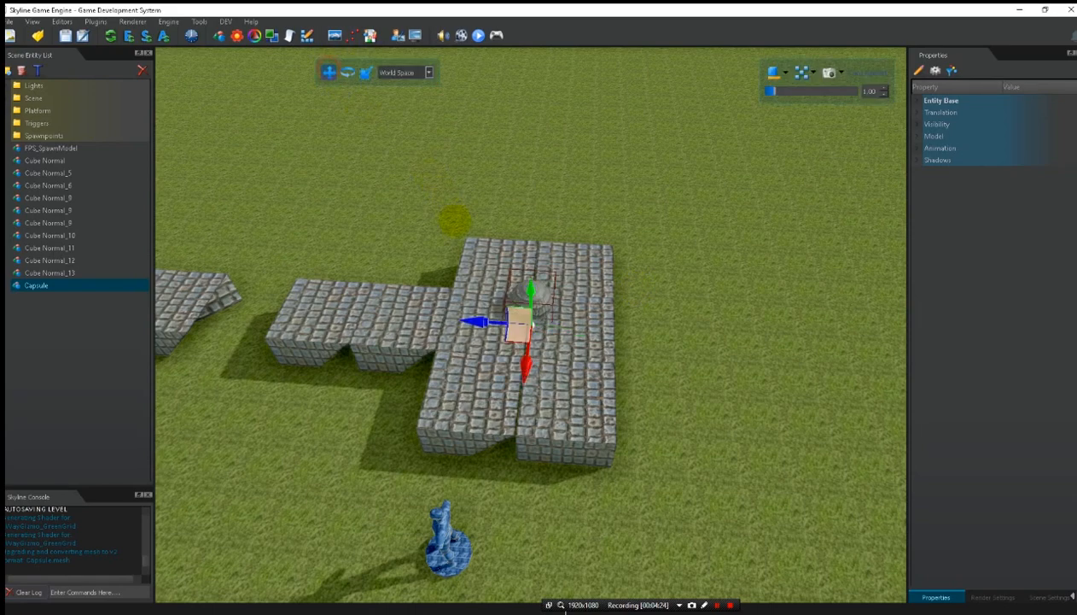
drag(529, 291, 533, 192)
drag(524, 324, 518, 348)
drag(472, 304, 512, 305)
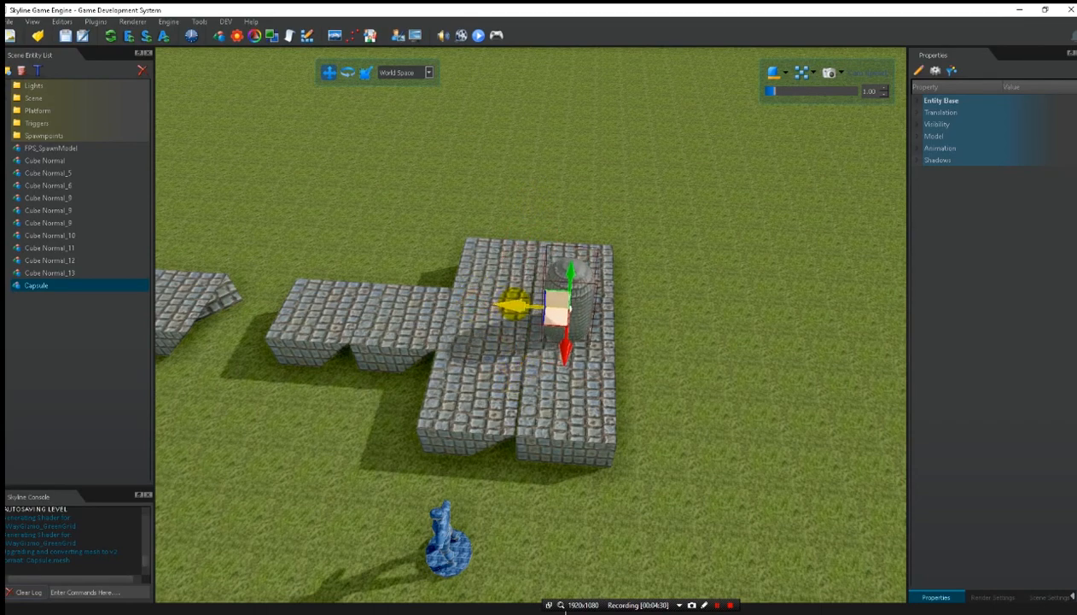
drag(570, 259, 559, 195)
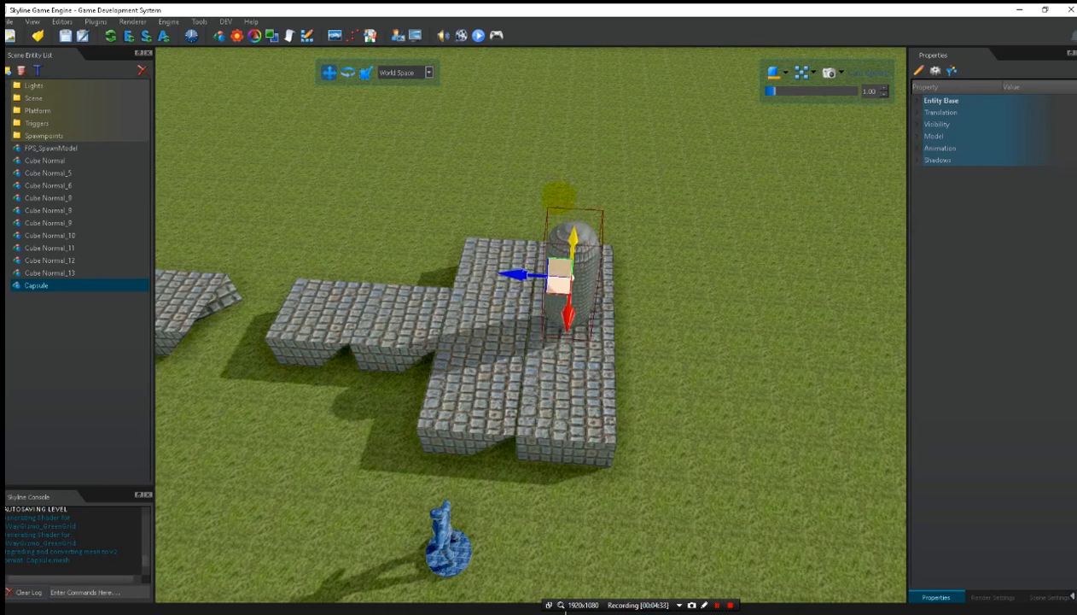
- Shrink the capsule uniformly a little more and nudge it along its red axis on the platform
key(d)
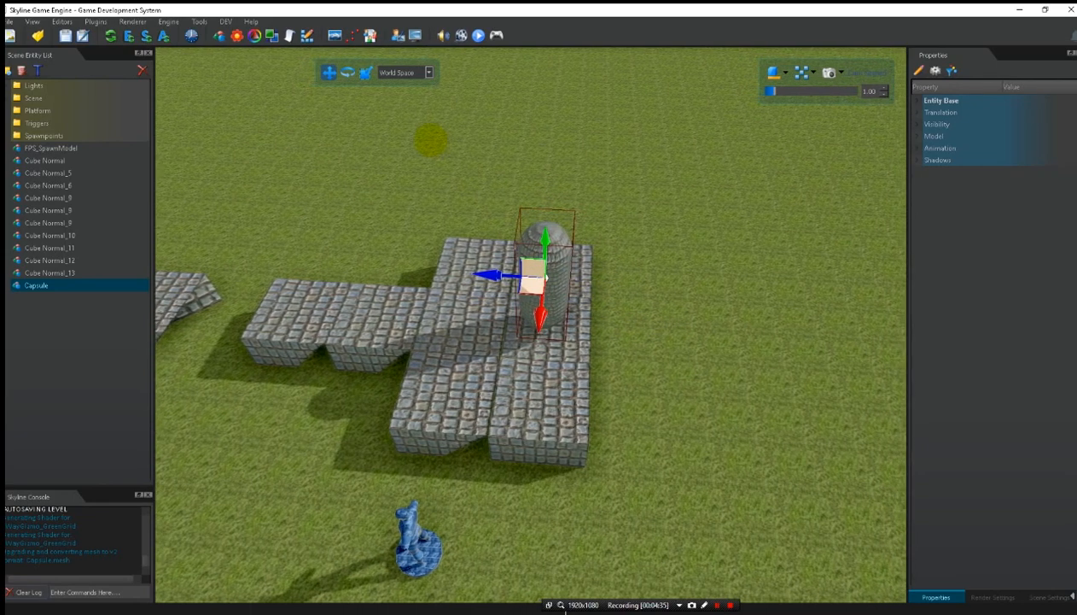
click(366, 74)
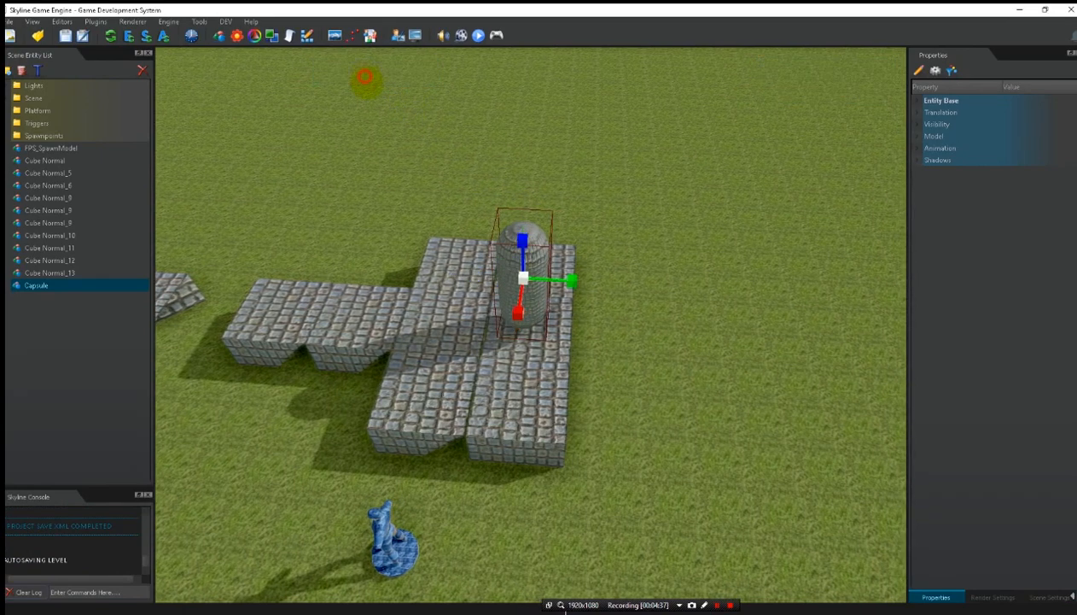
drag(536, 274, 597, 245)
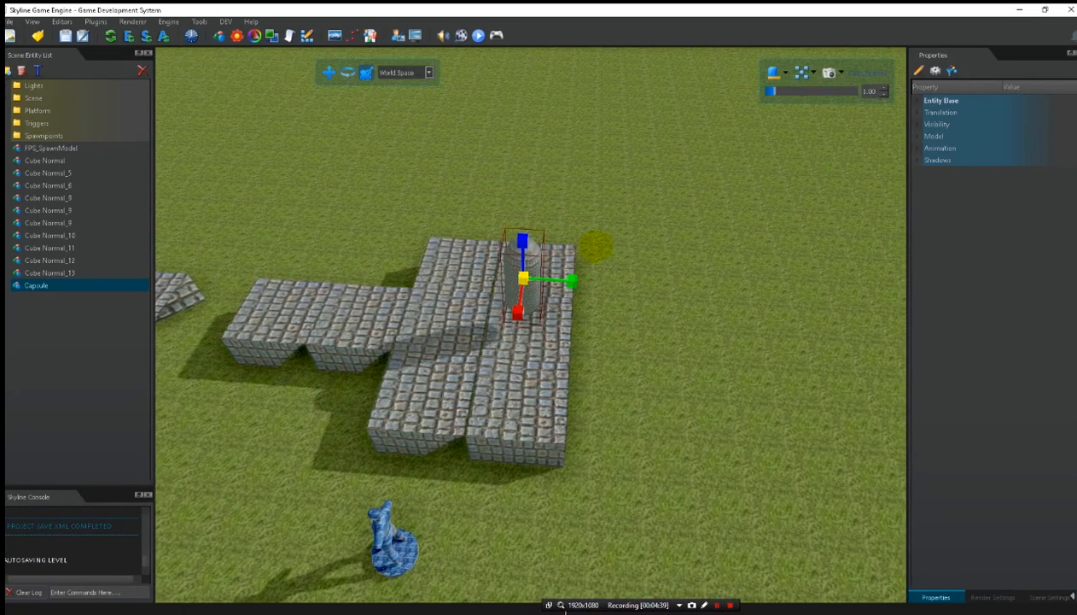
click(329, 73)
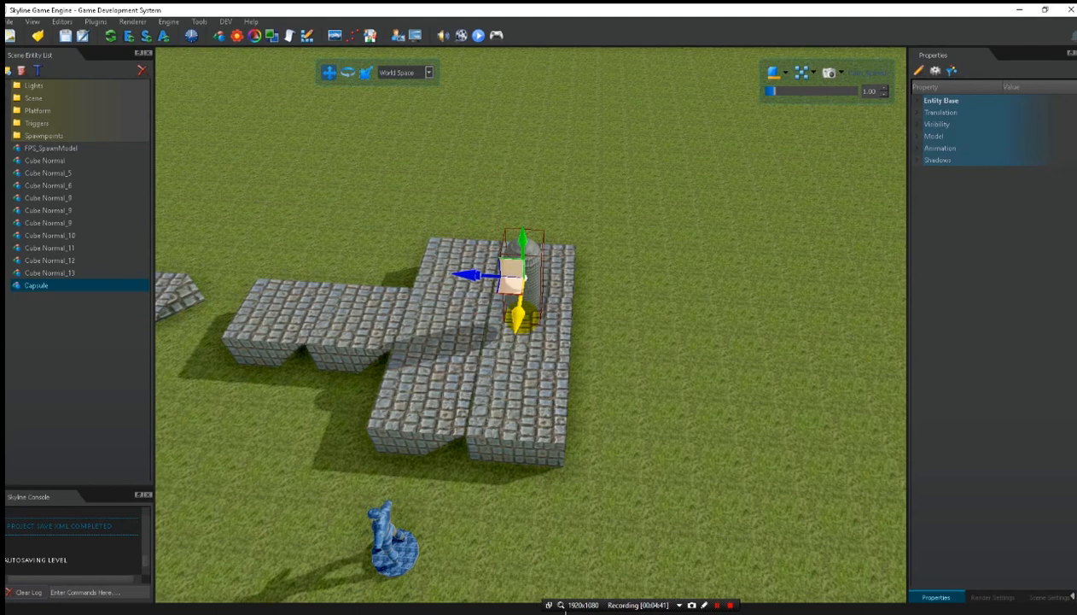
drag(516, 323, 514, 333)
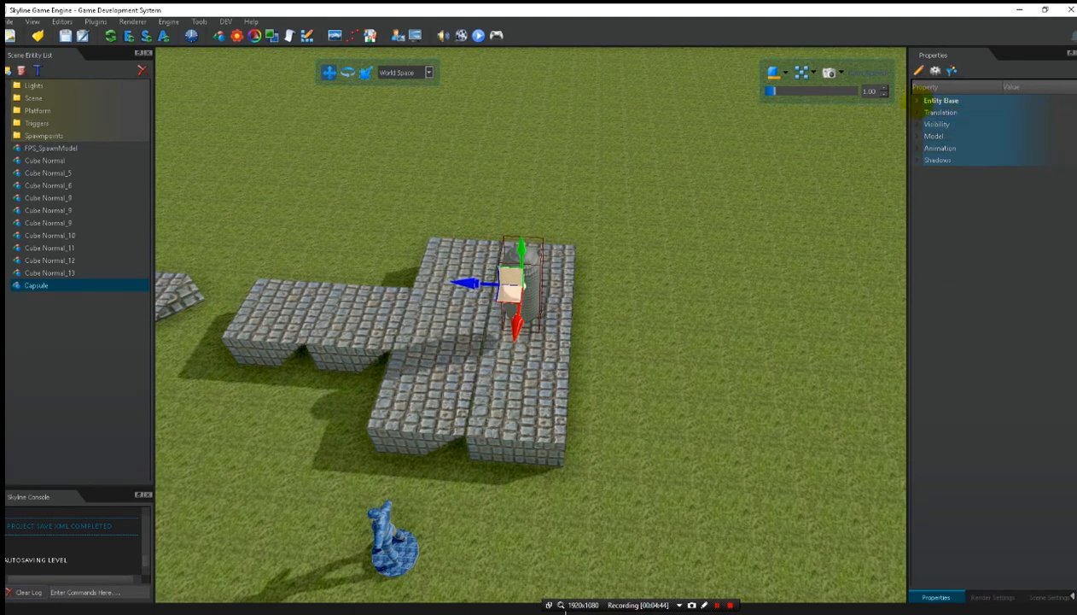
- Name the capsule playerspawn and set its tag to spawnPlayer
click(919, 100)
click(1041, 112)
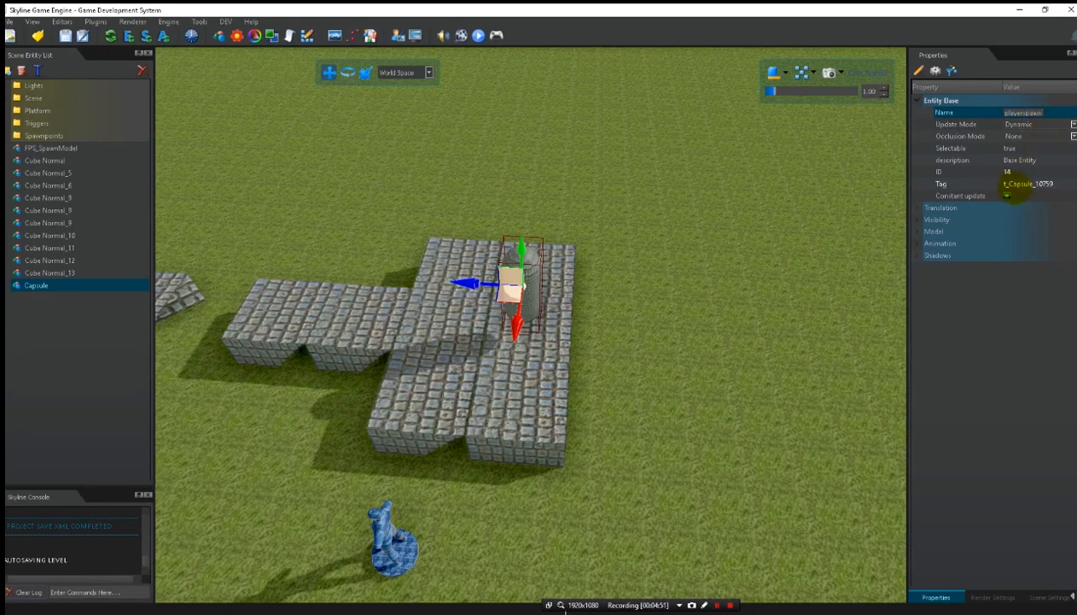
text(playerspawn)
click(1018, 186)
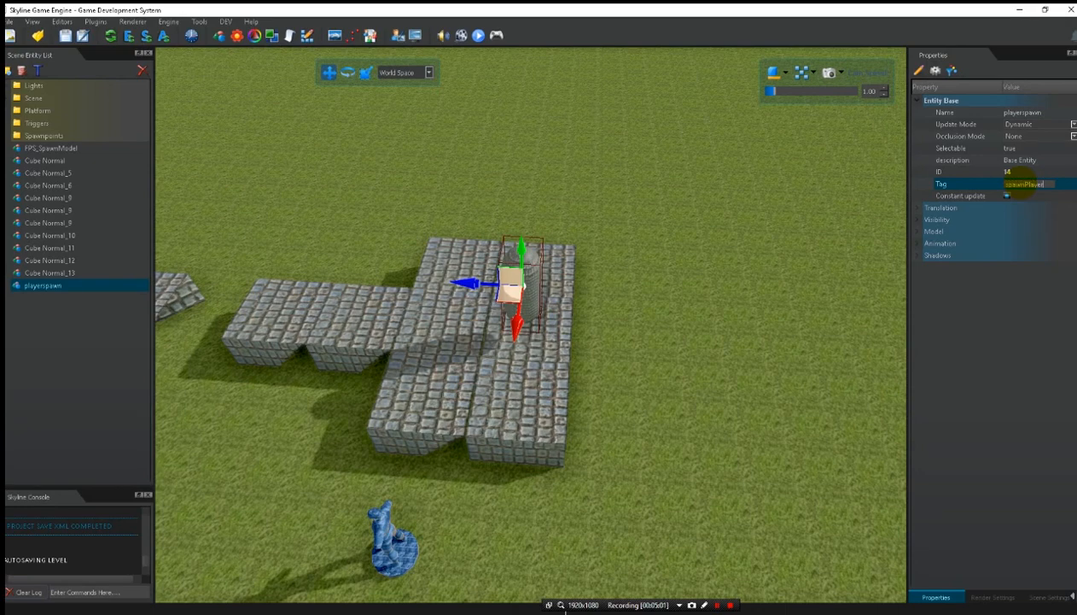
key(Return)
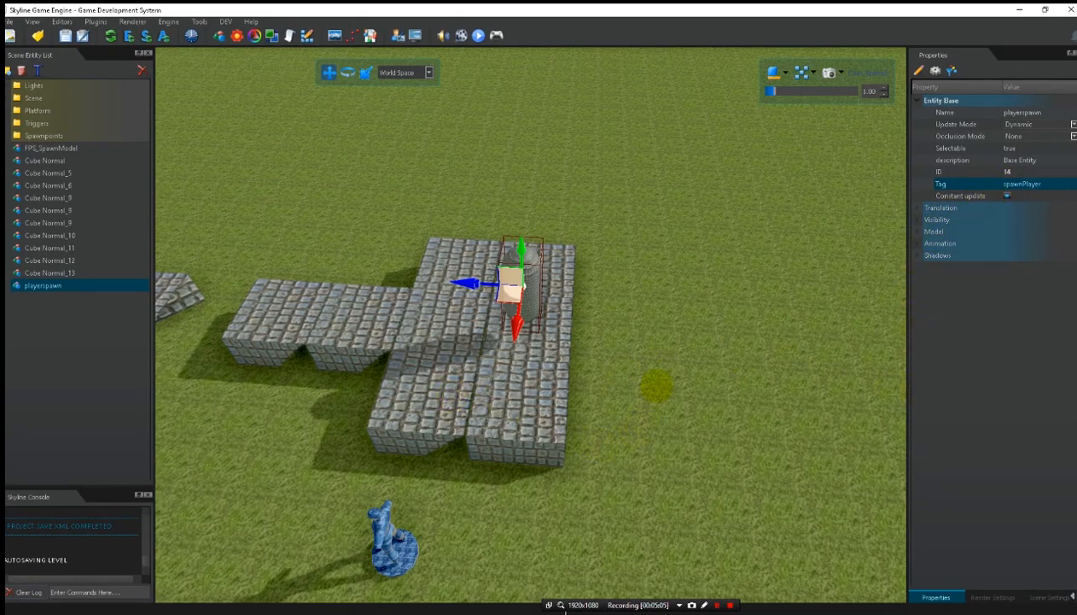
- Move the FPS_SpawnModel figure from the grass onto the far corner of the stone platform beside the capsule
click(403, 525)
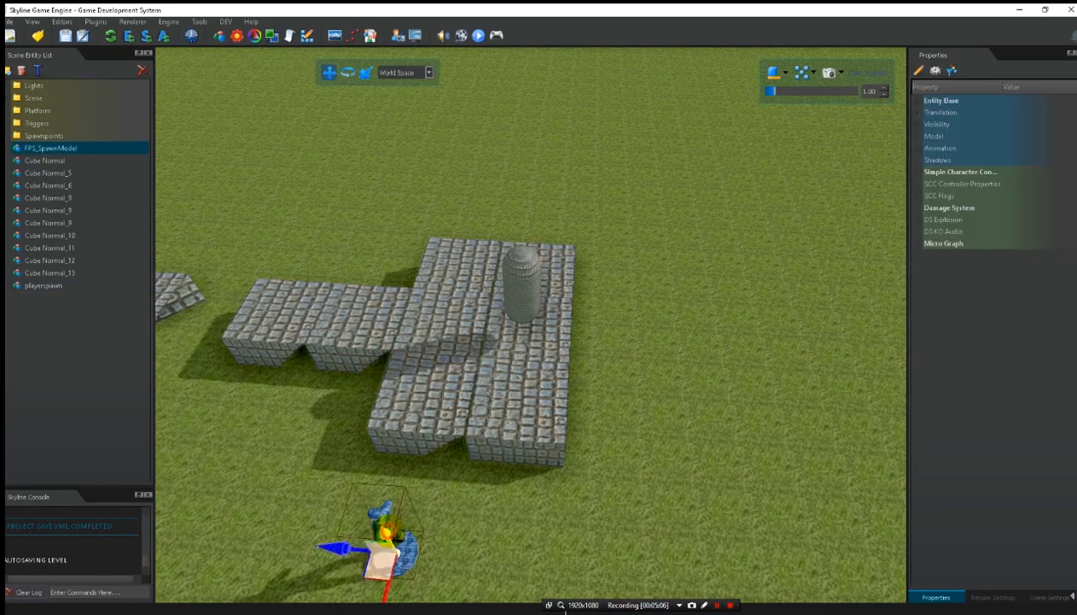
drag(402, 525, 451, 183)
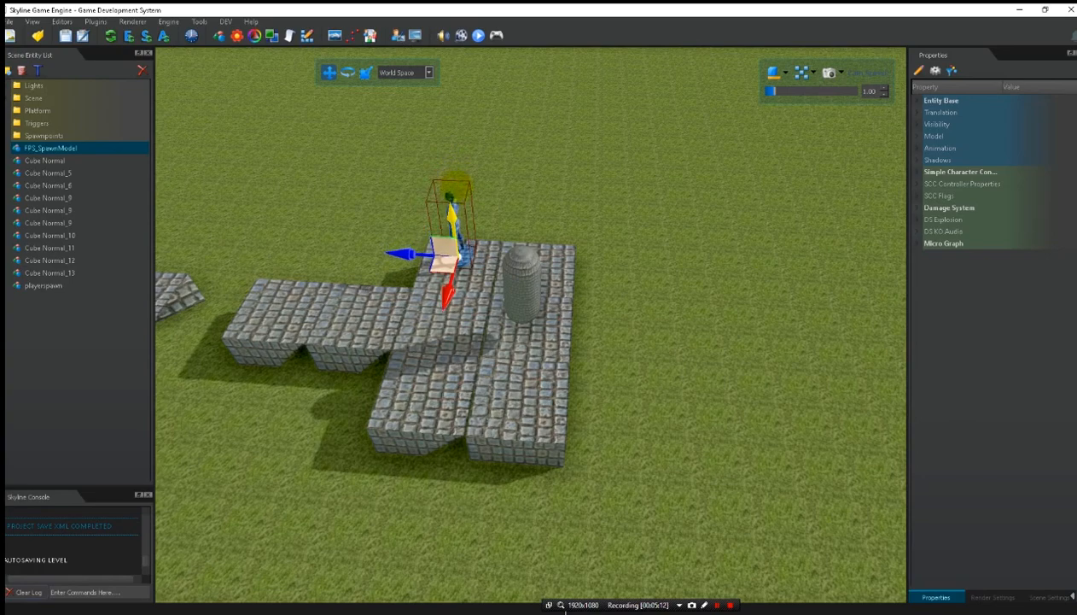
- Delete the grass ground beneath the platform course
right_drag(712, 356, 599, 365)
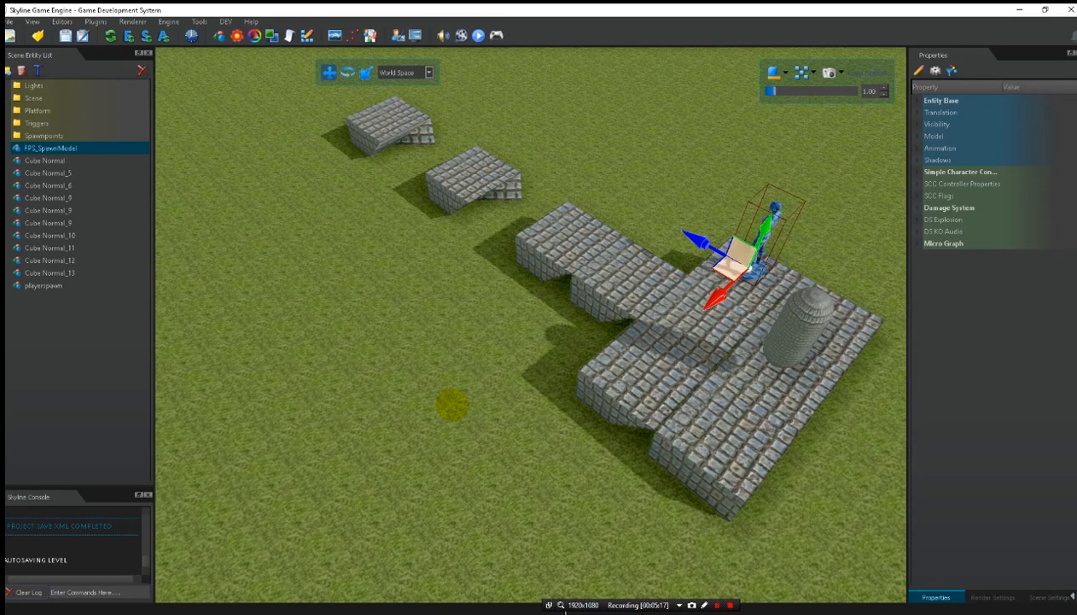
click(451, 404)
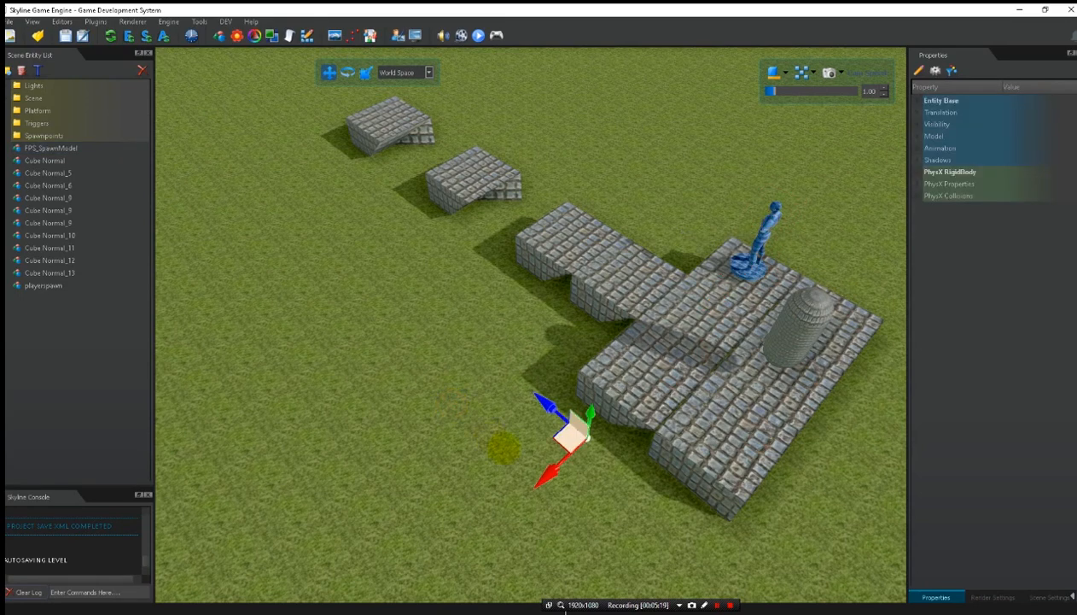
key(Delete)
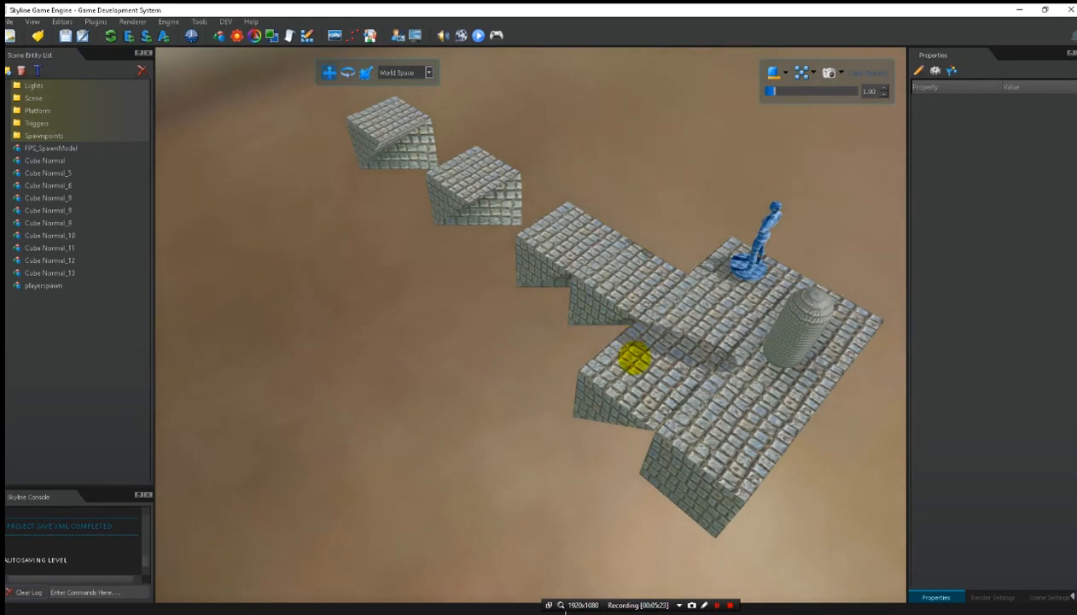
- Add a Cube Normal basic shape and lower it well below the stone platforms
right_click(633, 358)
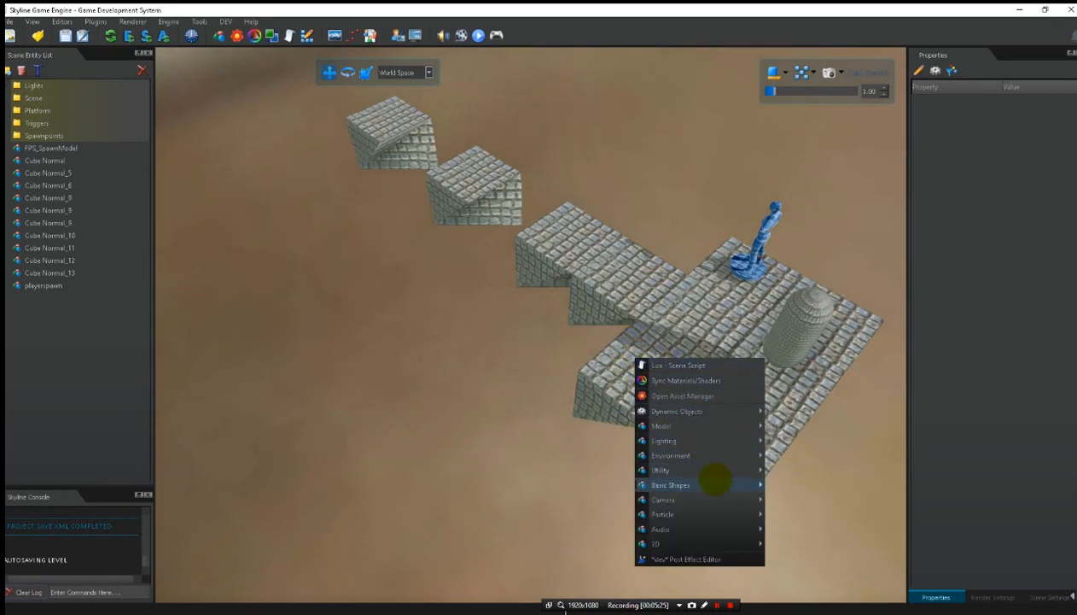
mouse_move(715, 481)
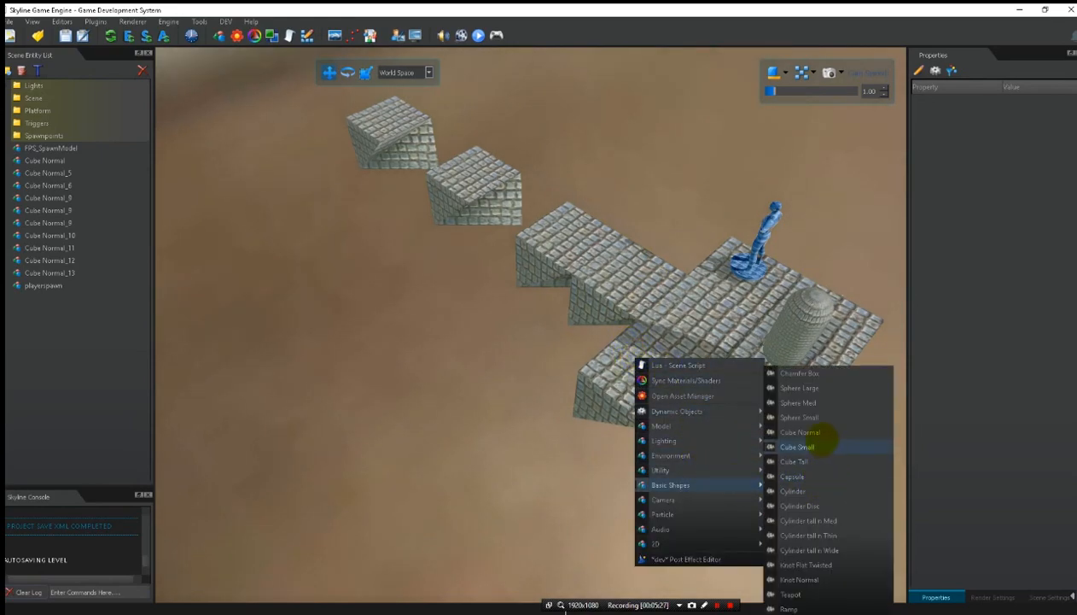
click(815, 433)
right_drag(580, 439, 685, 298)
drag(541, 195, 546, 326)
right_drag(686, 271, 645, 445)
key(s)
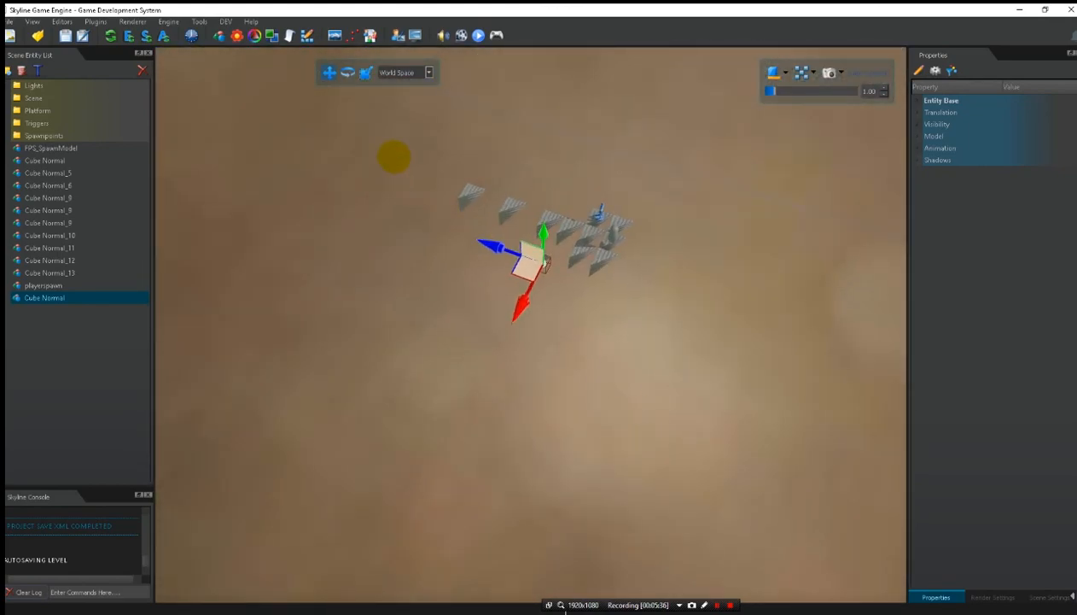
- Scale the new cube far out along its blue and red axes into a large flat slab under the course
click(367, 71)
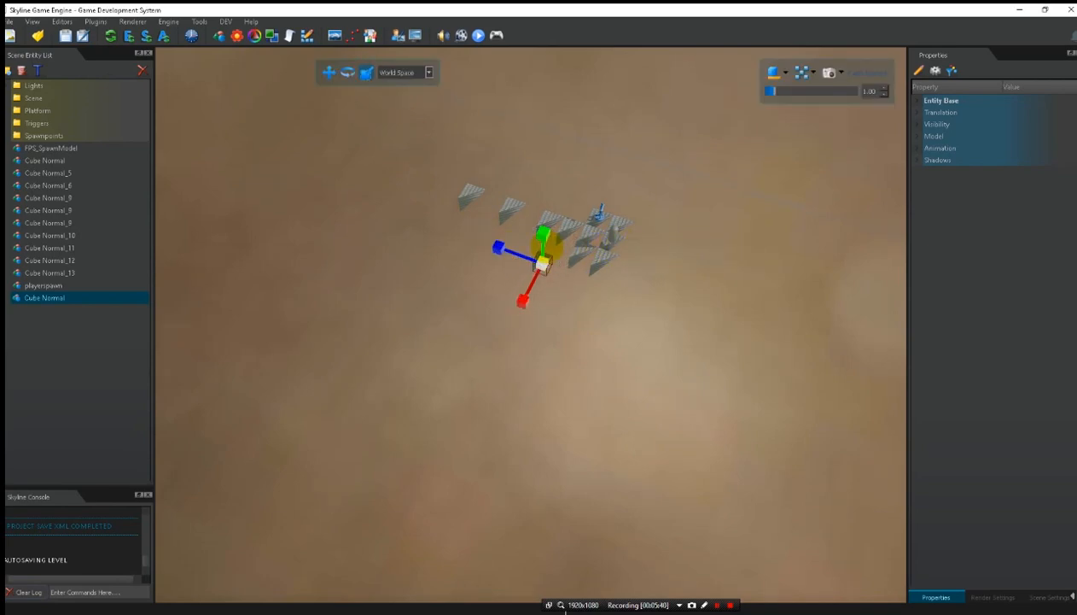
drag(495, 247, 356, 204)
drag(799, 342, 881, 88)
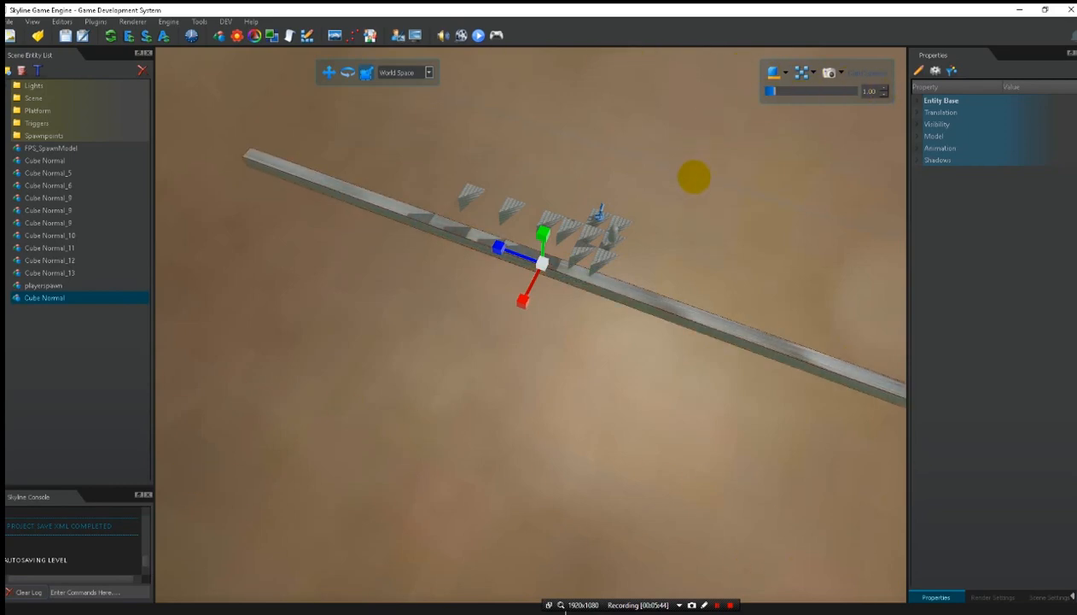
drag(524, 301, 214, 483)
right_drag(359, 515, 175, 444)
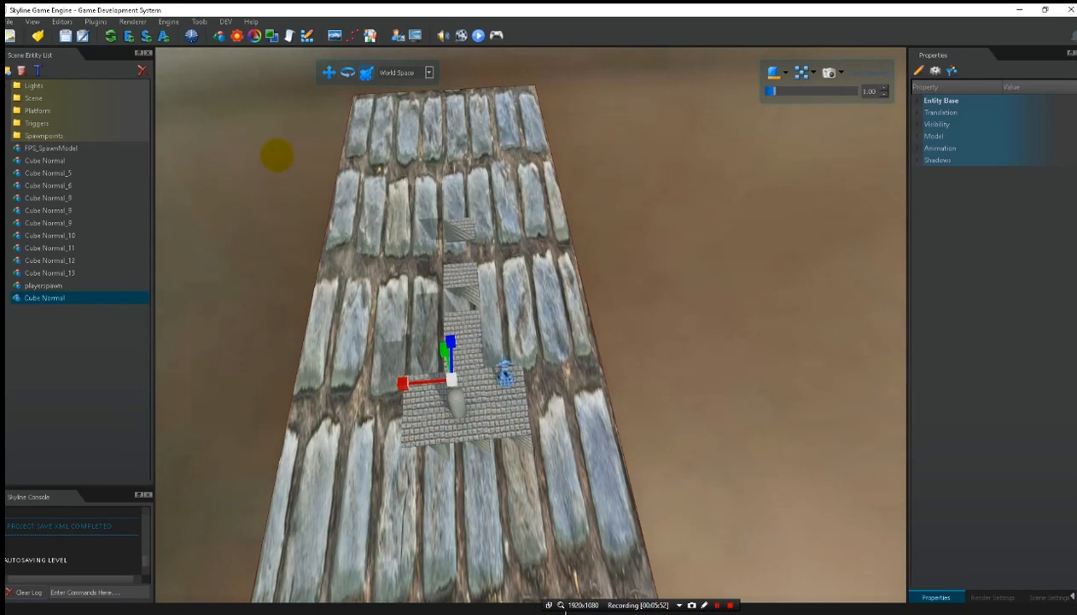
- Shift the slab along its red and blue axes so it is centred under the course and extends well ahead of it
click(329, 72)
drag(392, 385, 417, 385)
drag(472, 335, 491, 51)
drag(461, 96, 461, 130)
click(738, 347)
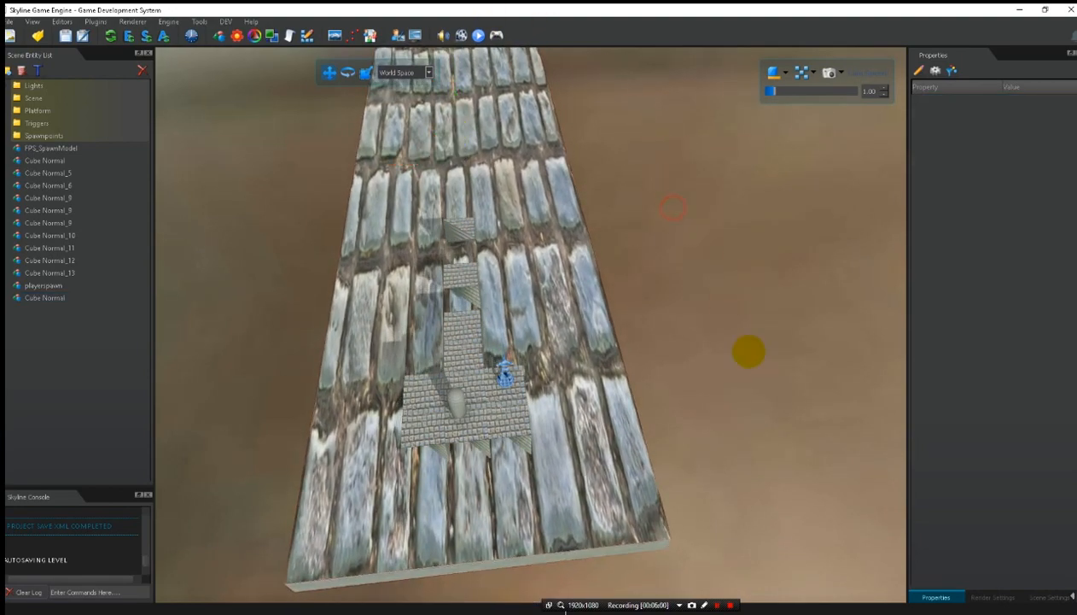
- Rename the large slab as death_trigger and set its tag to death
right_drag(748, 351, 724, 301)
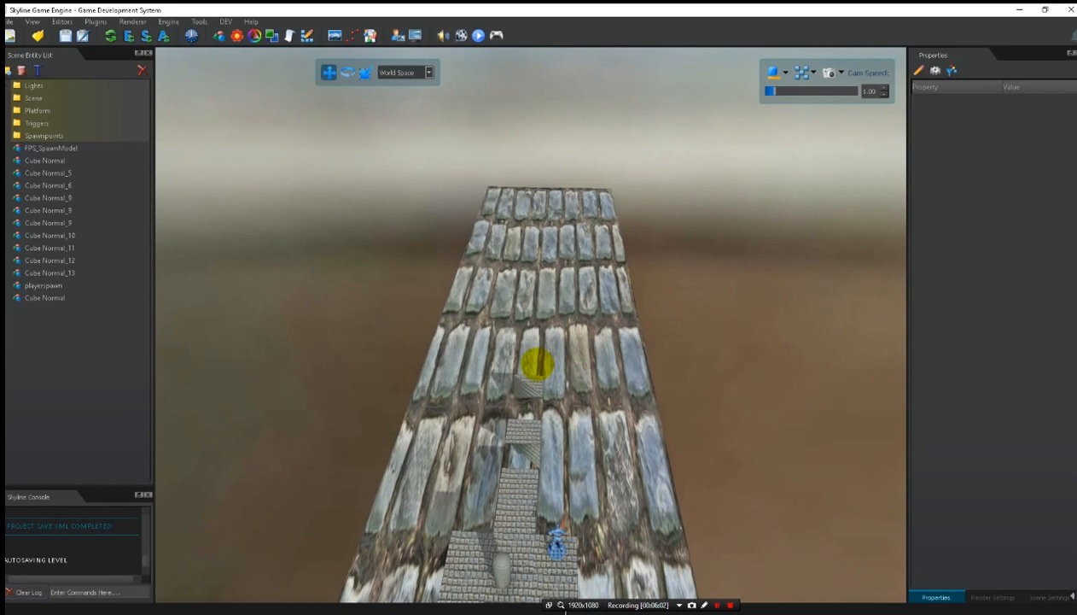
click(533, 360)
click(912, 100)
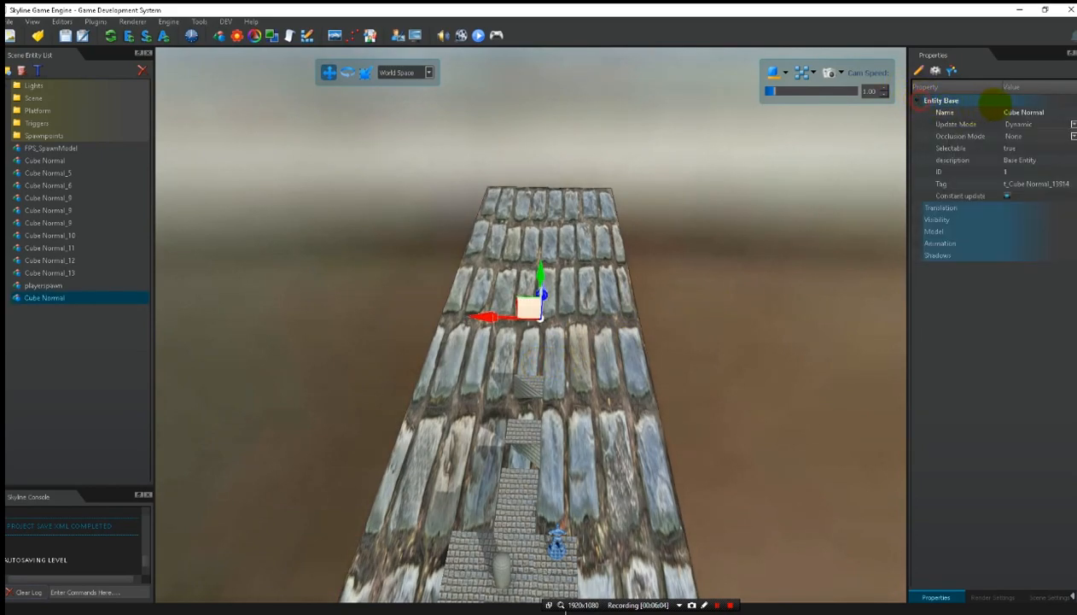
click(1033, 112)
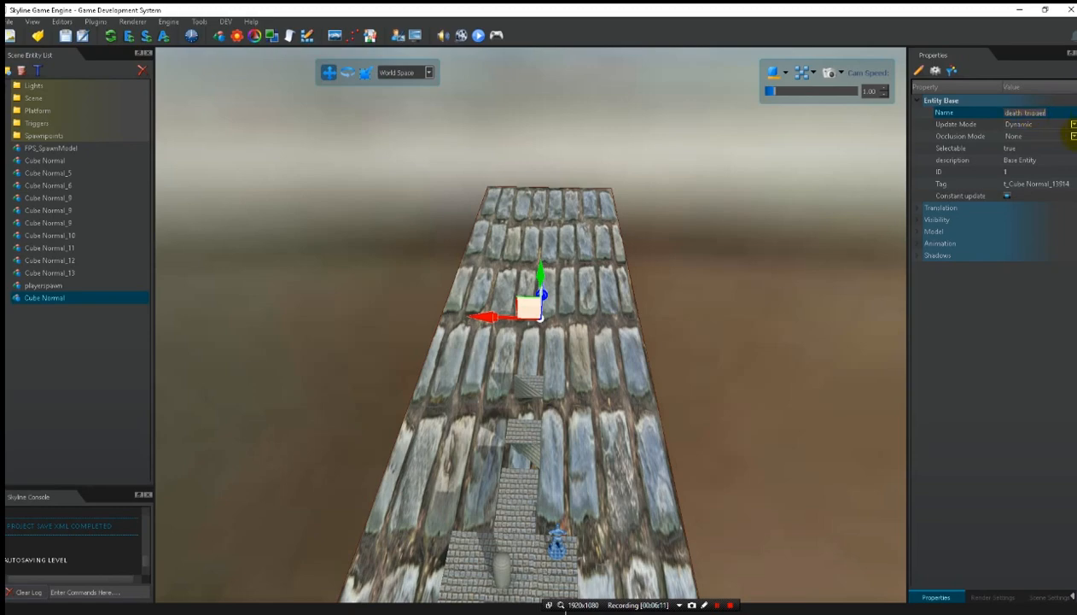
text(death_trigger)
click(1029, 183)
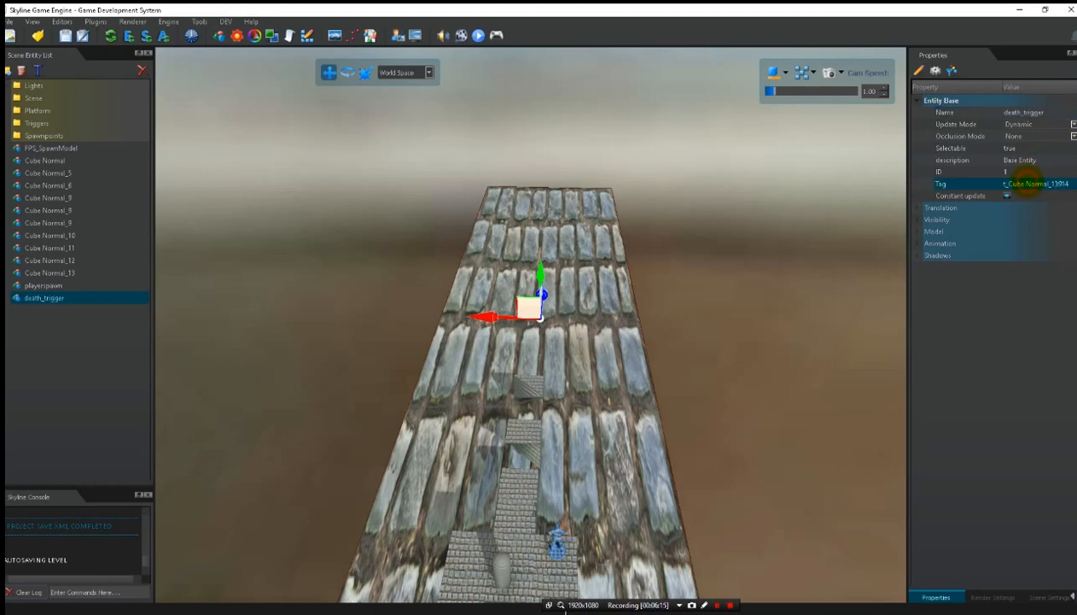
click(1027, 183)
key(ctrl+a)
text(d)
key(Return)
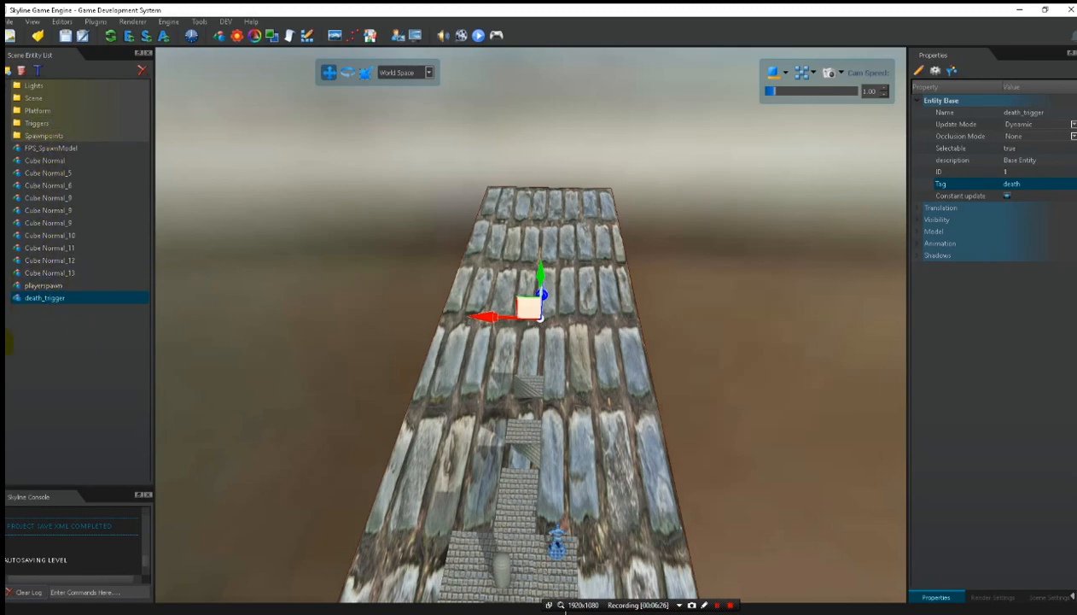
- File death_trigger in the Triggers folder and playerspawn in the Spawnpoints folder of the scene entity list
drag(48, 298, 68, 126)
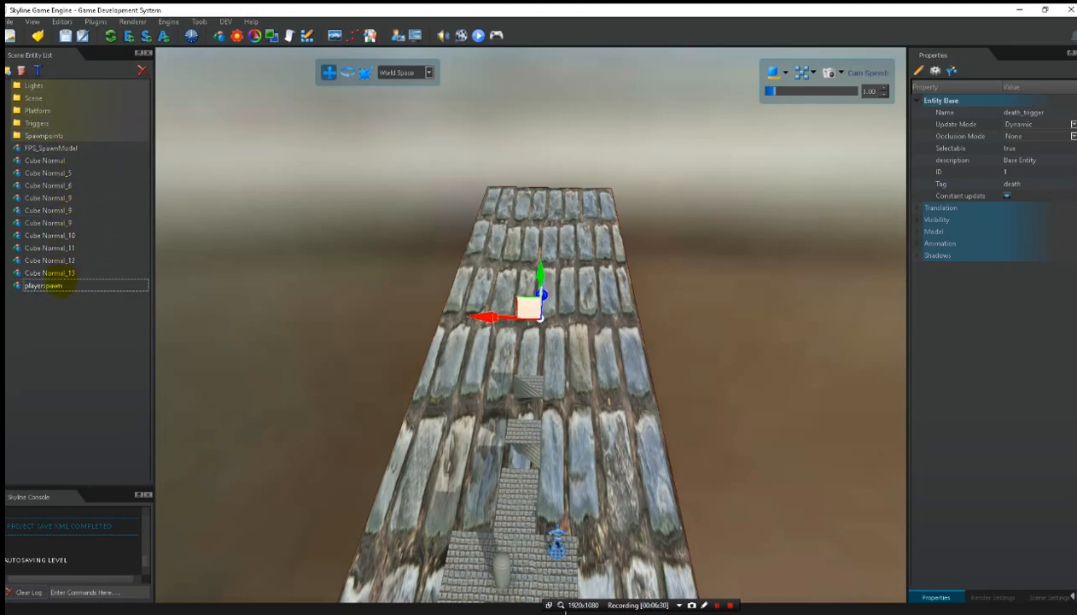
click(51, 273)
click(41, 285)
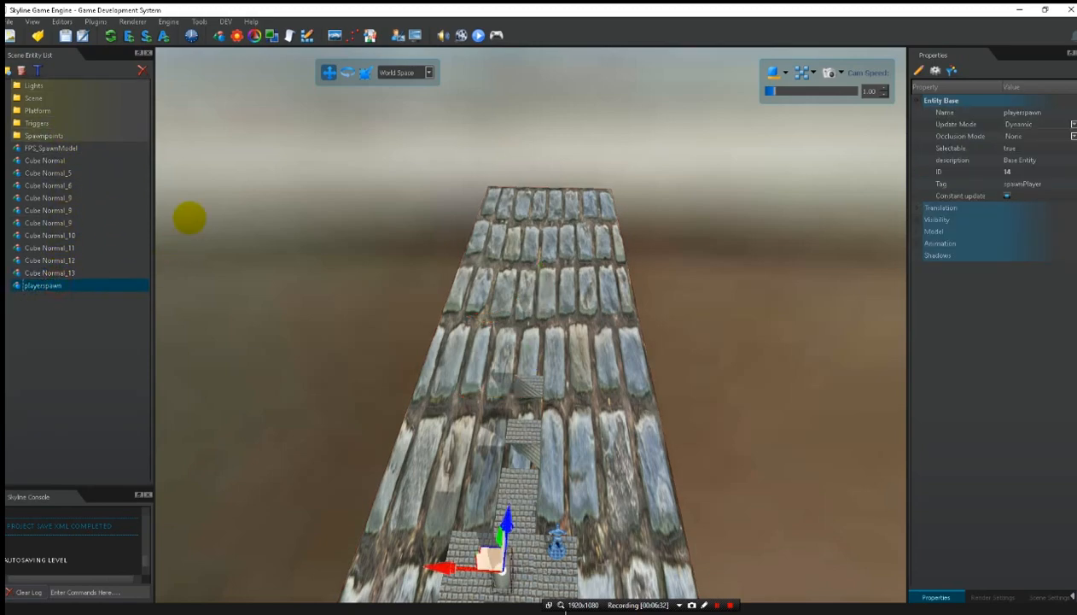
drag(191, 201, 113, 134)
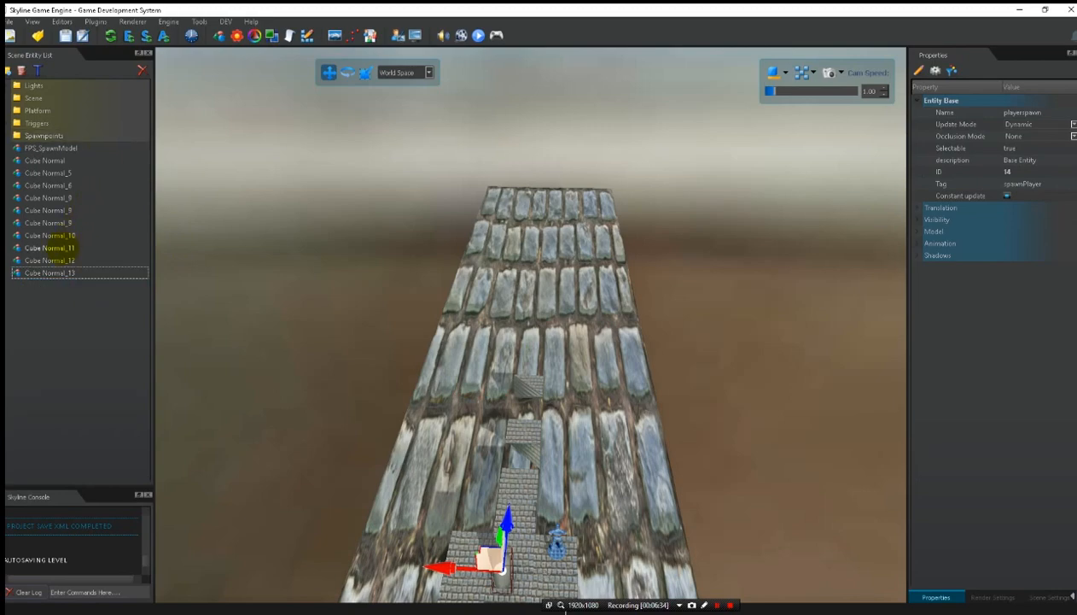
- Move all the Cube Normal platform entities into the Platform folder and nest that folder inside Scene
shift+click(63, 160)
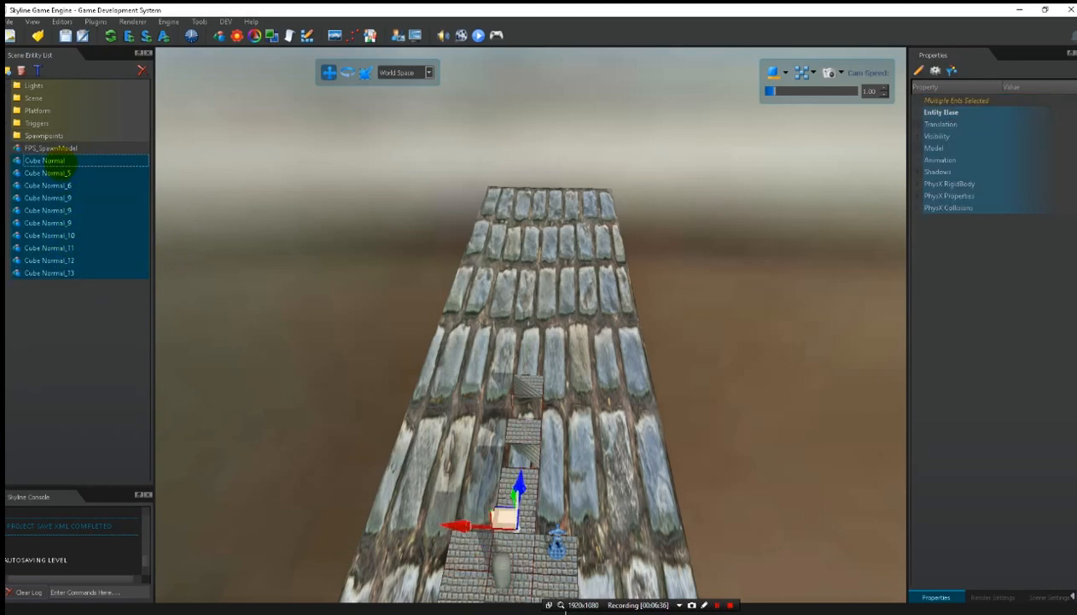
drag(109, 160, 77, 97)
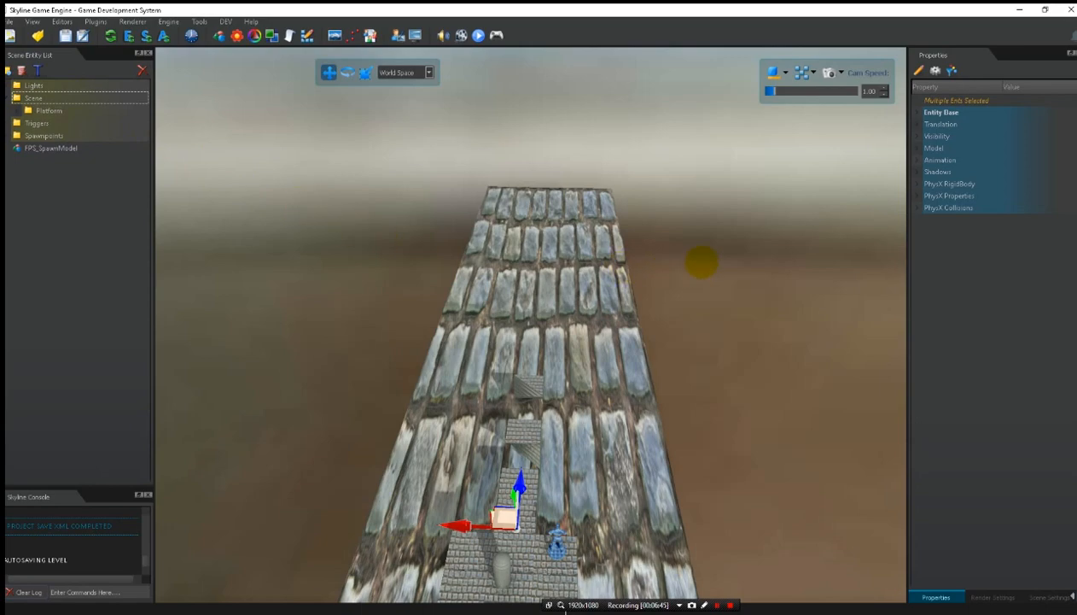
- Add a Lua micro script to the death_trigger slab
right_drag(702, 260, 556, 365)
click(504, 369)
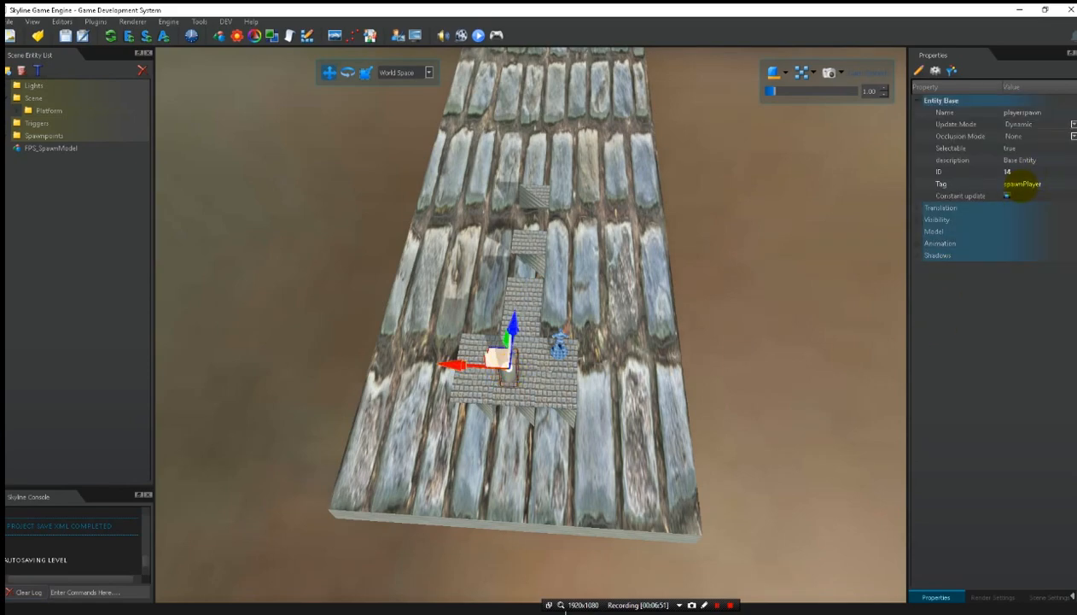
right_drag(891, 222, 753, 331)
click(638, 378)
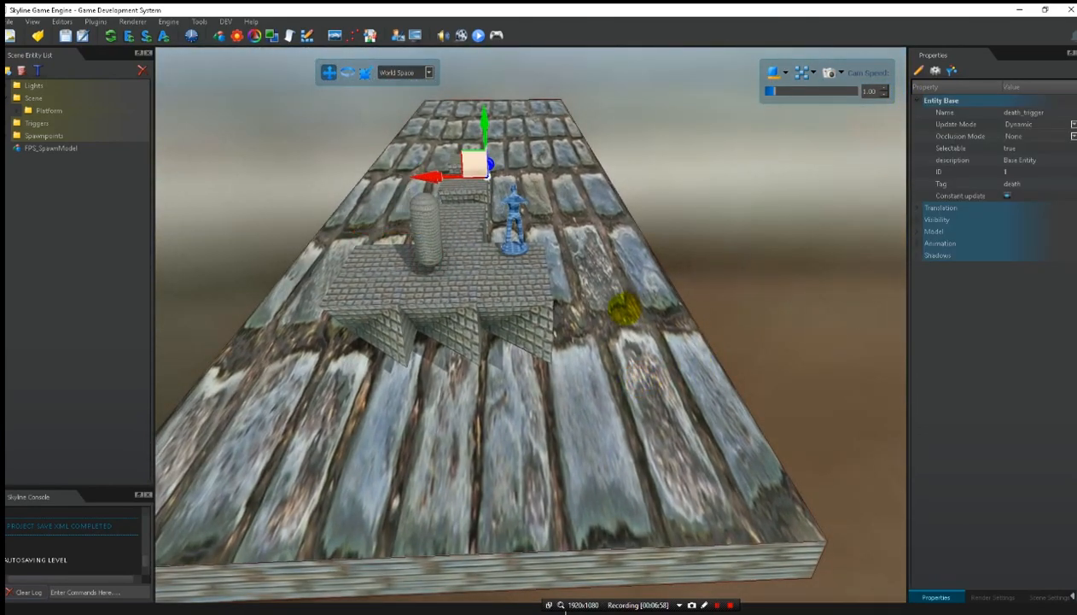
right_click(626, 309)
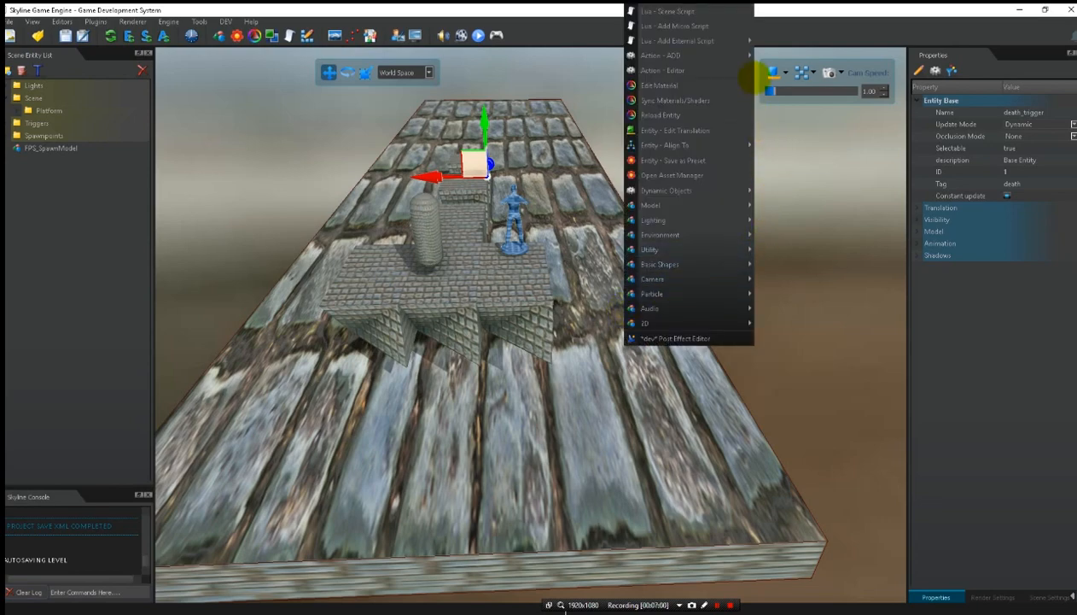
click(719, 27)
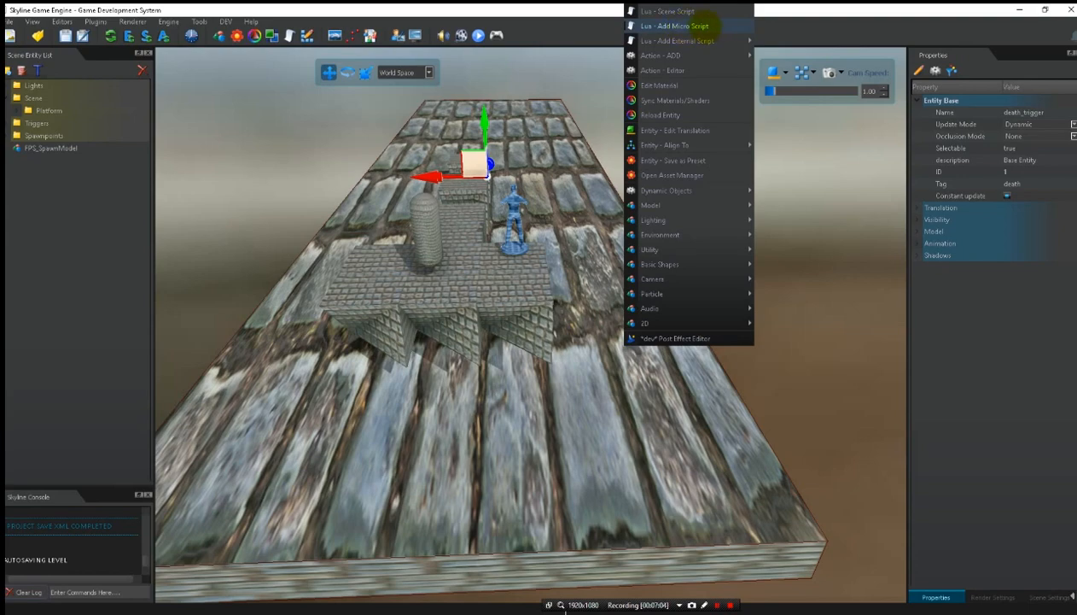
click(700, 26)
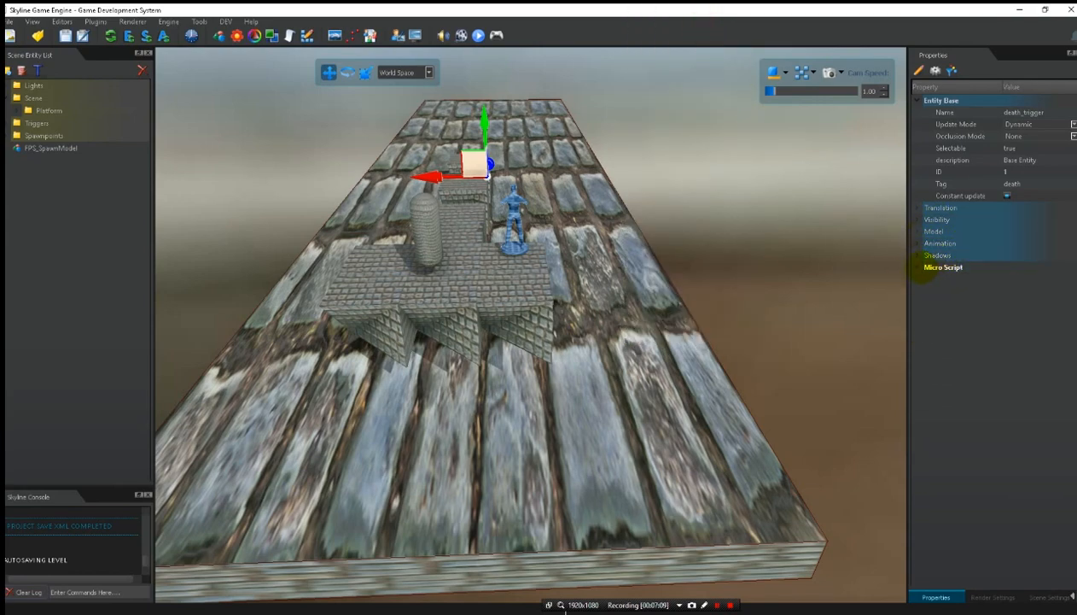
- Open death_trigger's micro script for editing and move the script editor window slightly lower
click(916, 267)
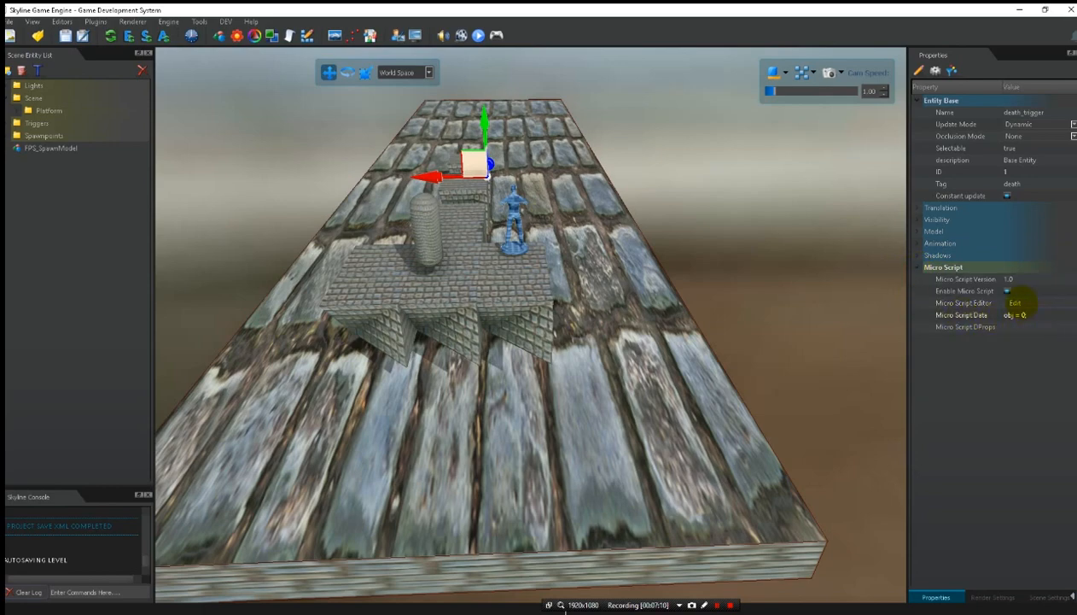
click(1014, 303)
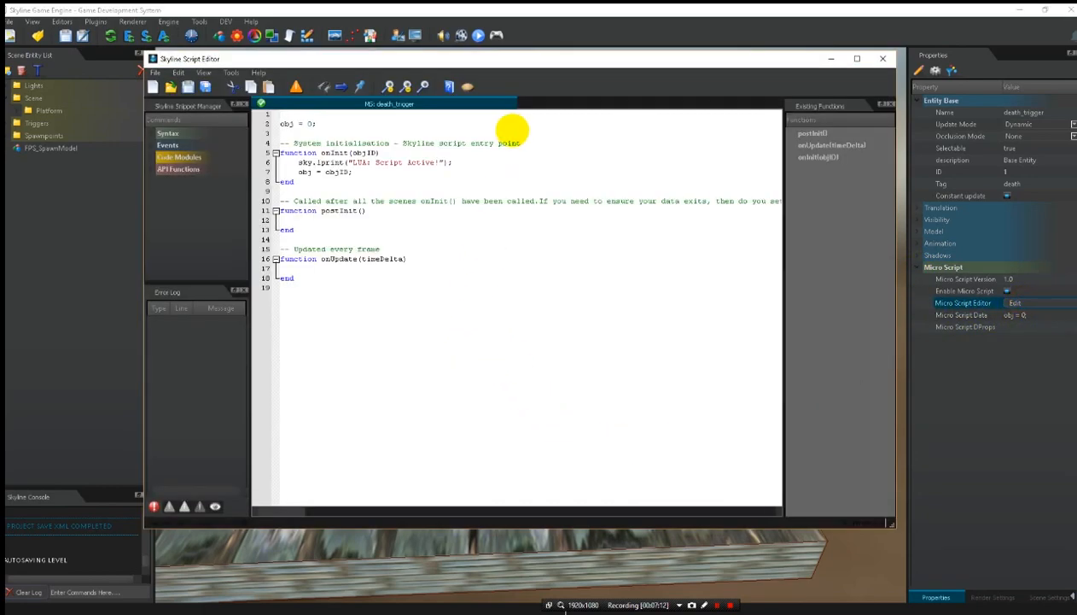
click(521, 61)
drag(520, 61, 527, 106)
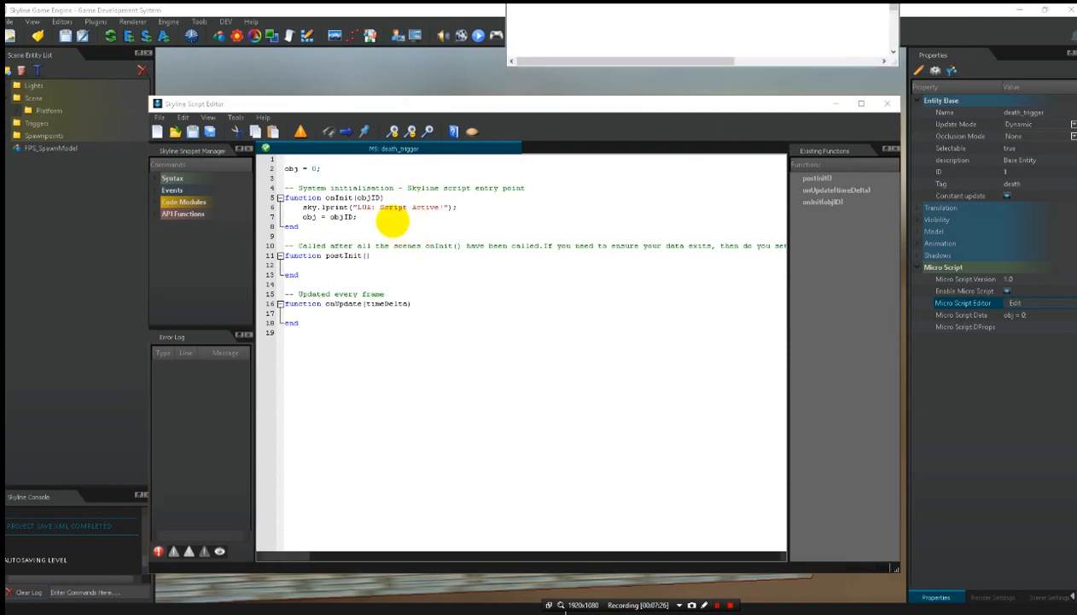
- In onInit, begin a new line reading x,y,z = entity.getPosition(entity.getIDFromTag( after obj = objID;
click(394, 225)
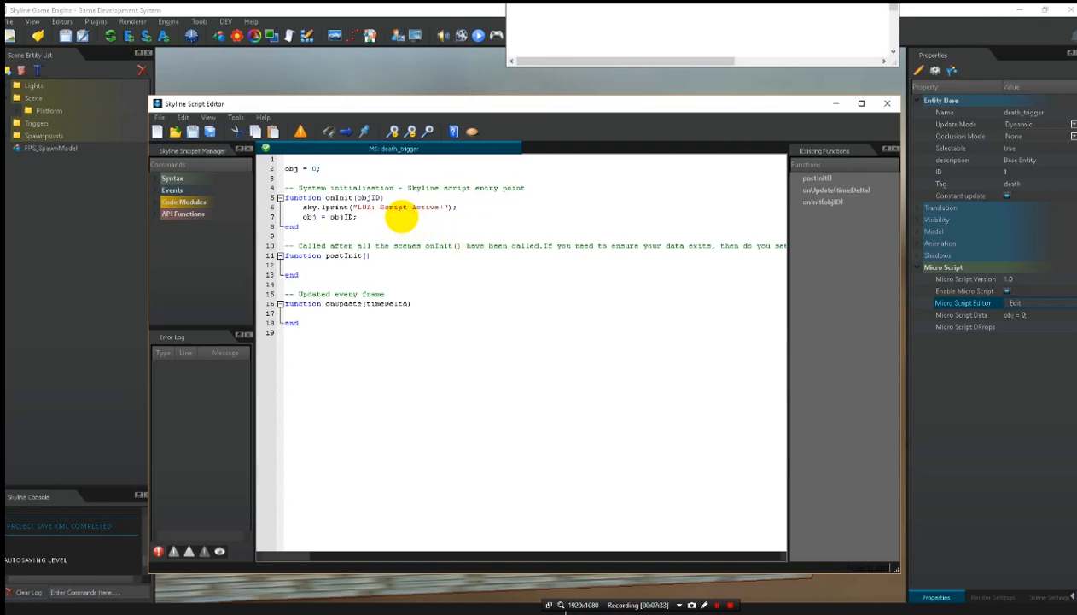
key(Return)
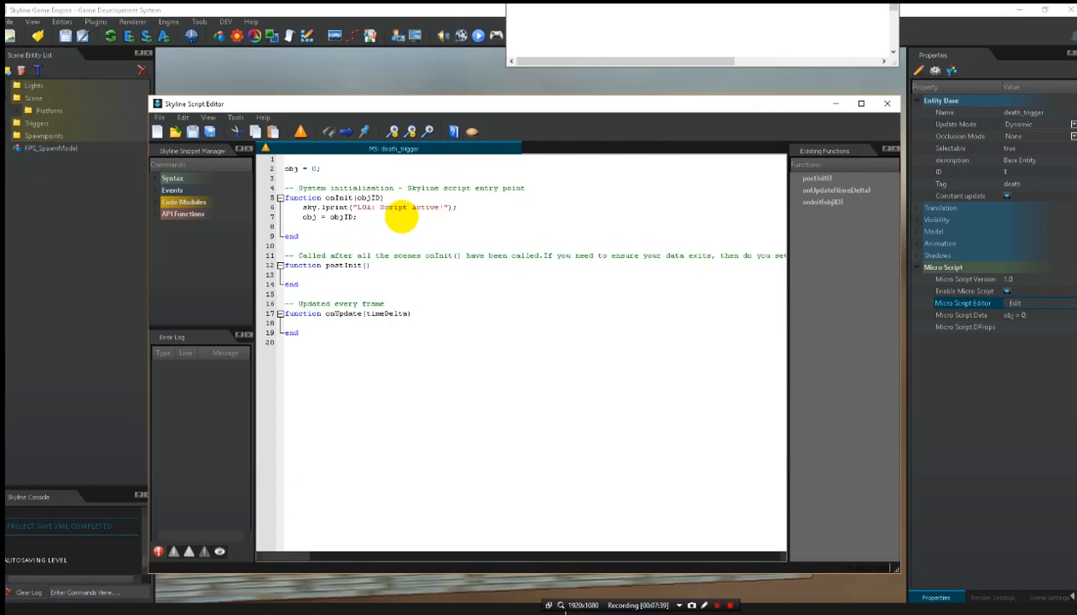
text(s)
text(,y,z = )
text(ent)
text(ity)
text(.)
text(getPosition)
text(()
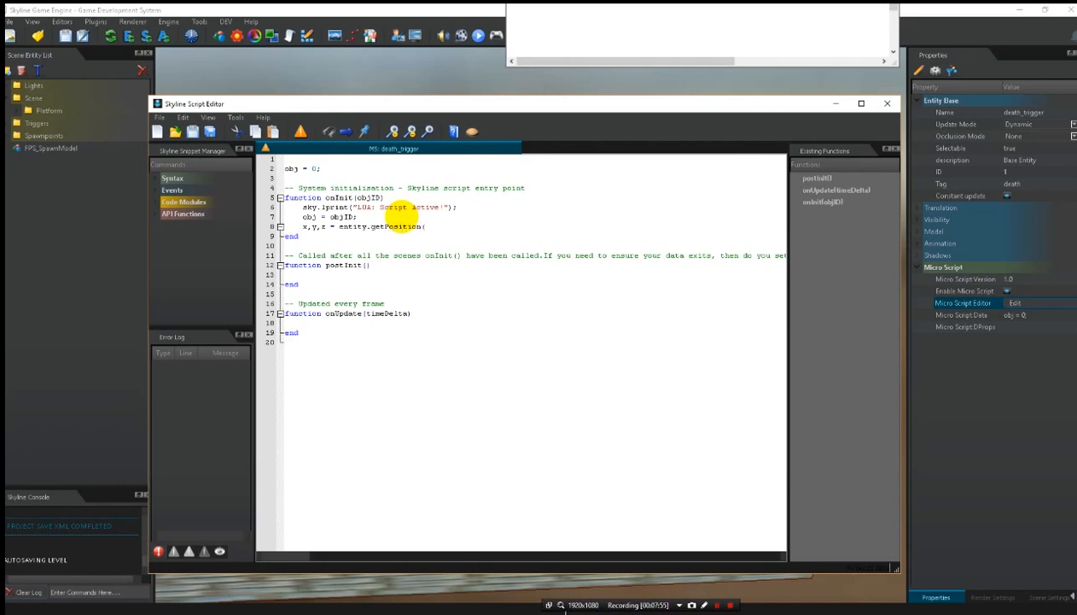
text(entity.getC)
key(BackSpace)
text(IDDFromTag(s)
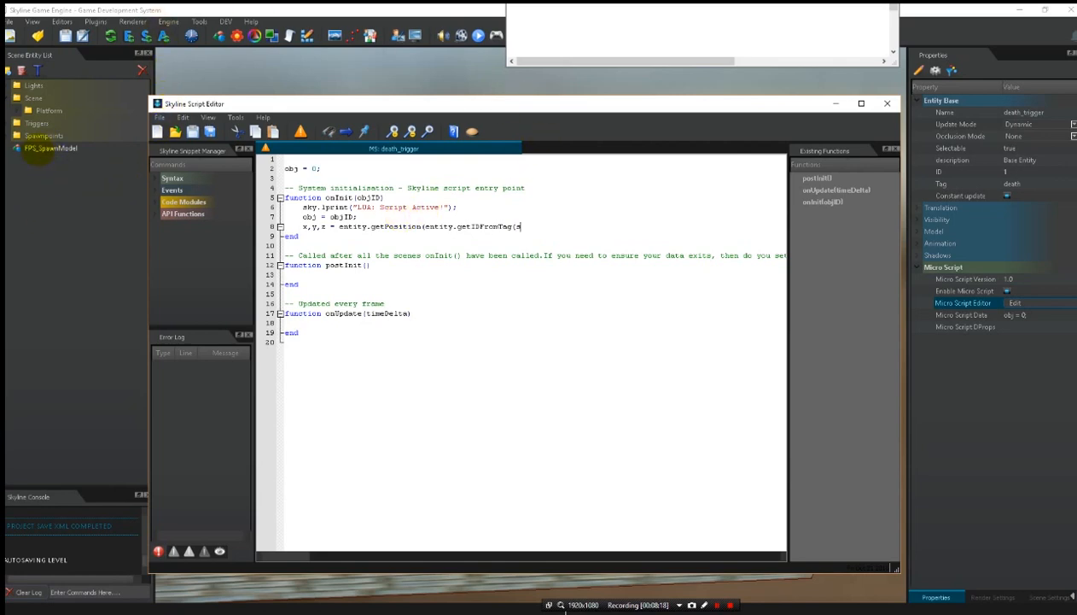
- Check the playerspawn pillar's tag in its entity properties and complete the getIDFromTag call in the script with "spawnPlayer"));
click(26, 149)
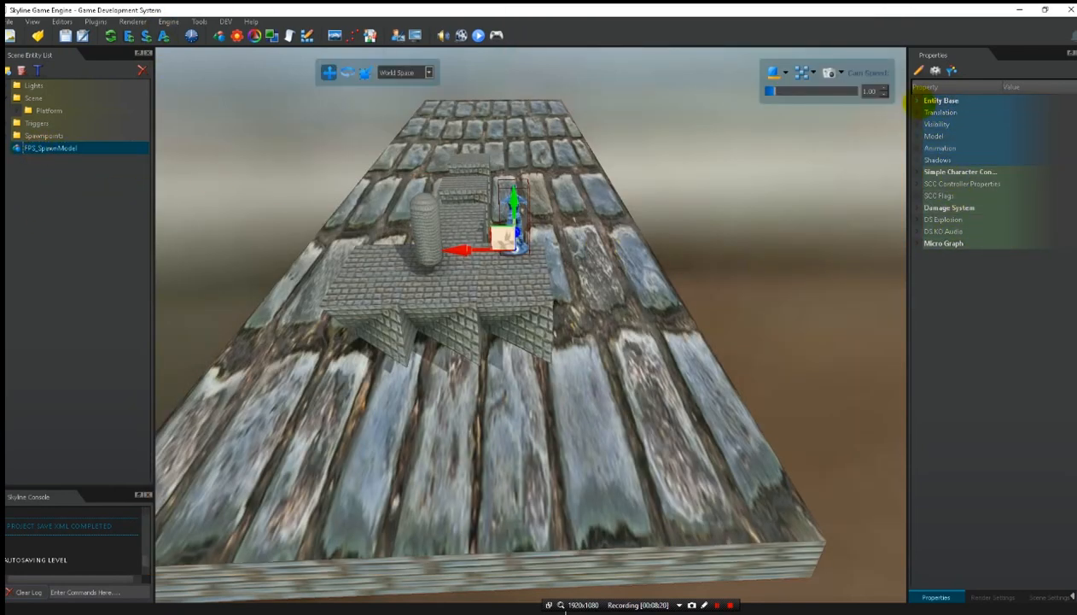
click(910, 101)
click(427, 233)
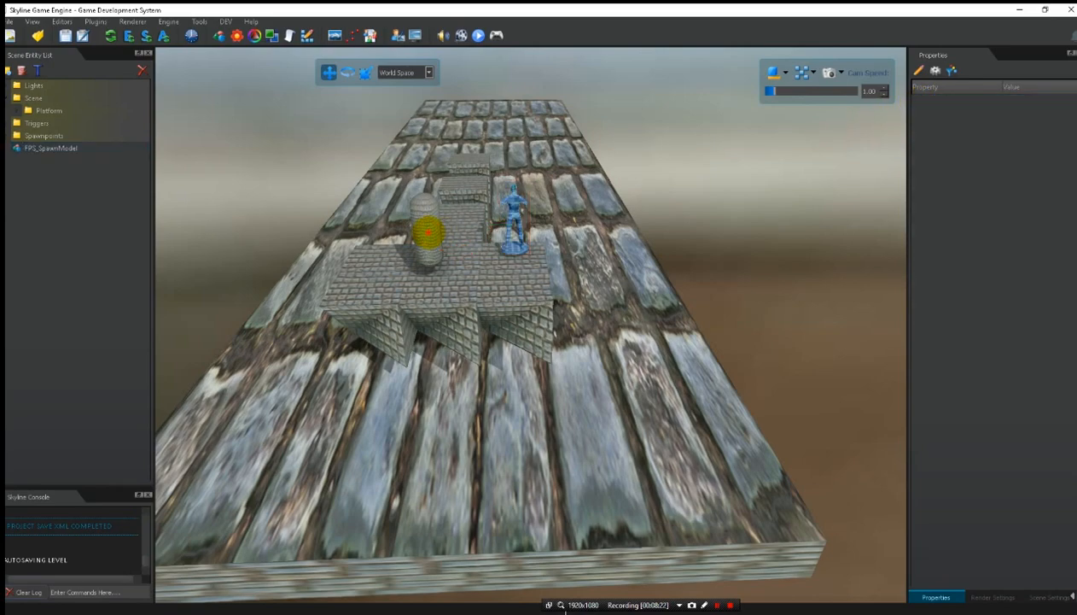
click(974, 196)
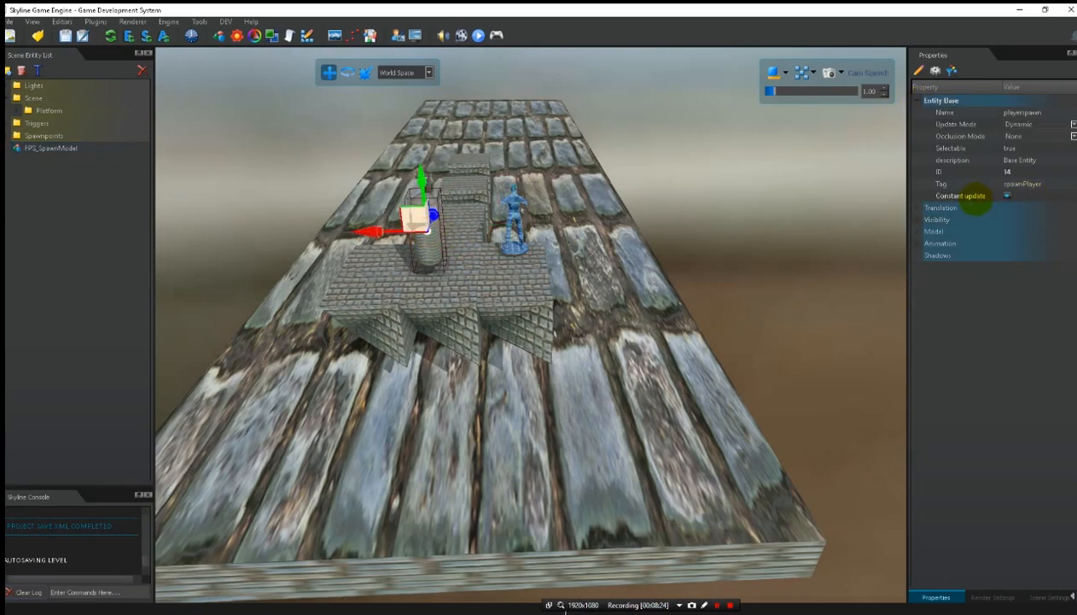
key(alt+Tab)
click(531, 232)
text(sition(entity.getIDFromTag(s)
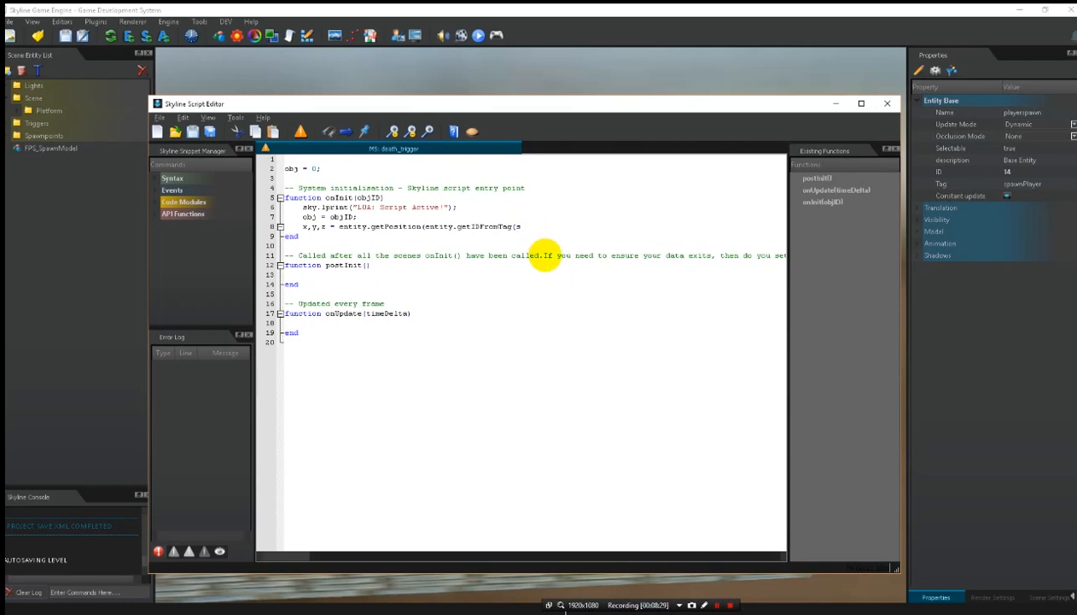
key(BackSpace)
text("spawnPlayer"));)
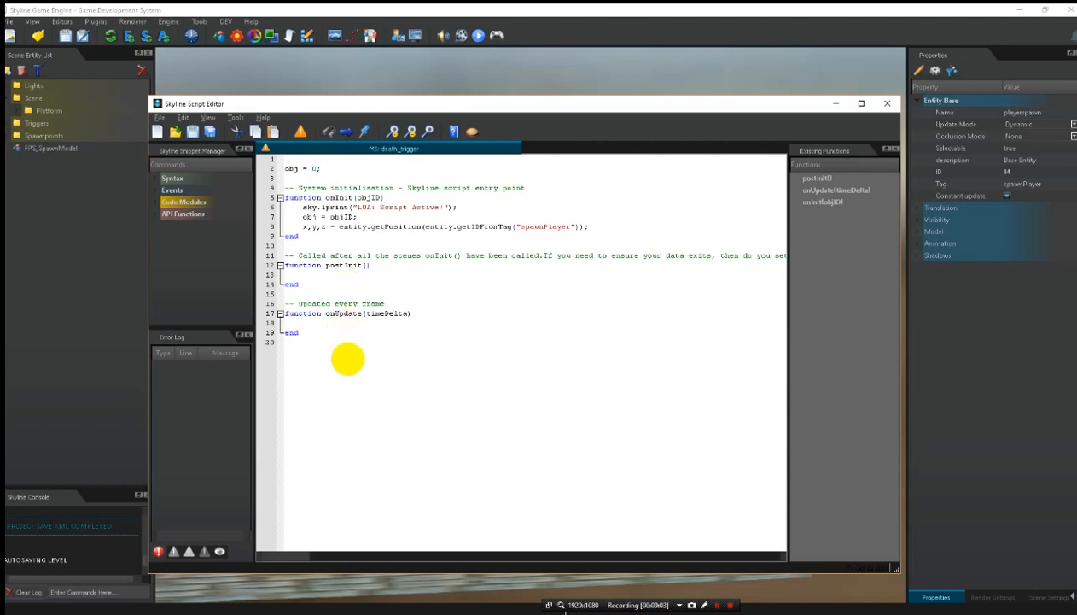
- Declare function onTrigger_Enter(hitID) below the onUpdate function, leaving a blank line under its header
click(348, 358)
text(function onTrigger_Enter(hitID)
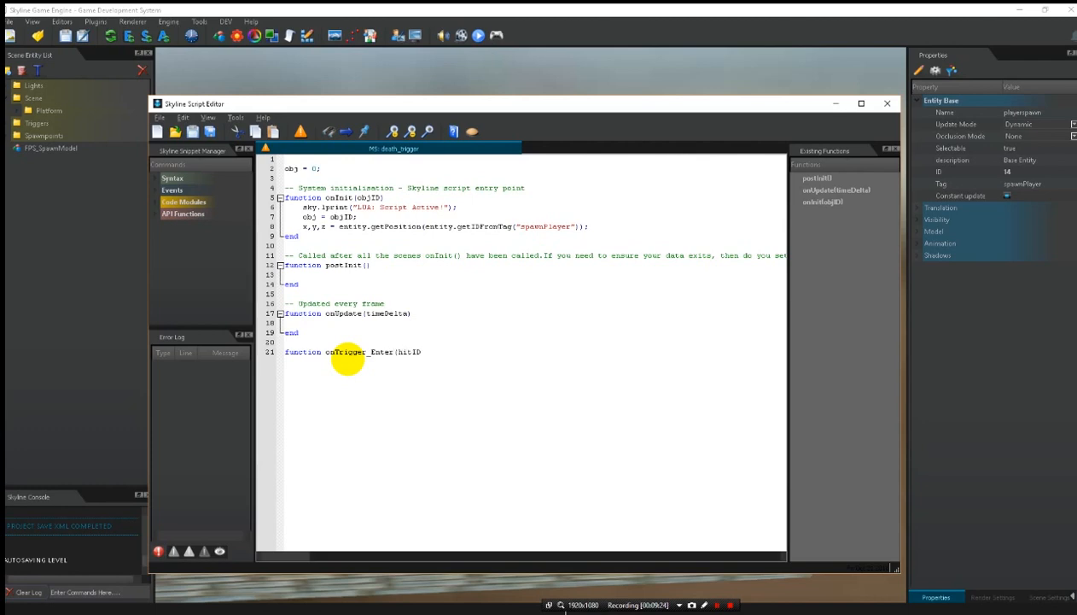
text())
key(Return)
key(Return)
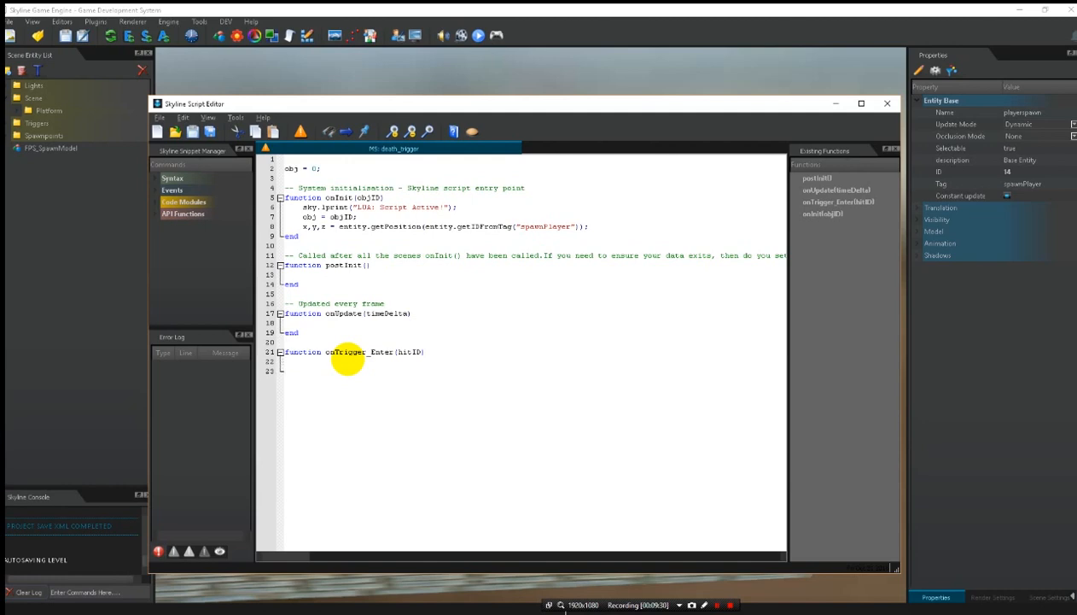
- Inside onTrigger_Enter, add the line entname = entity.getTagFromID(hitID);
key(Tab)
text(entname = entity.getTagfromID)
key(Delete)
text(F)
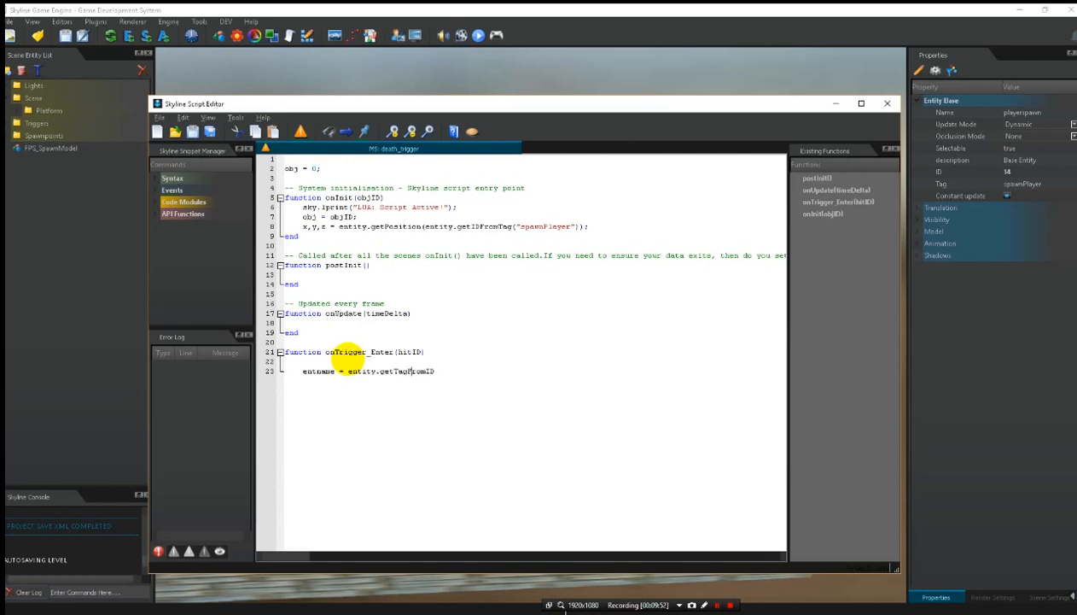
key(End)
text(()
text(hitID)
text())
key(Return)
key(Return)
- Add the condition if(entname == "Player") then below the entname assignment
text(if(entname == "Player)
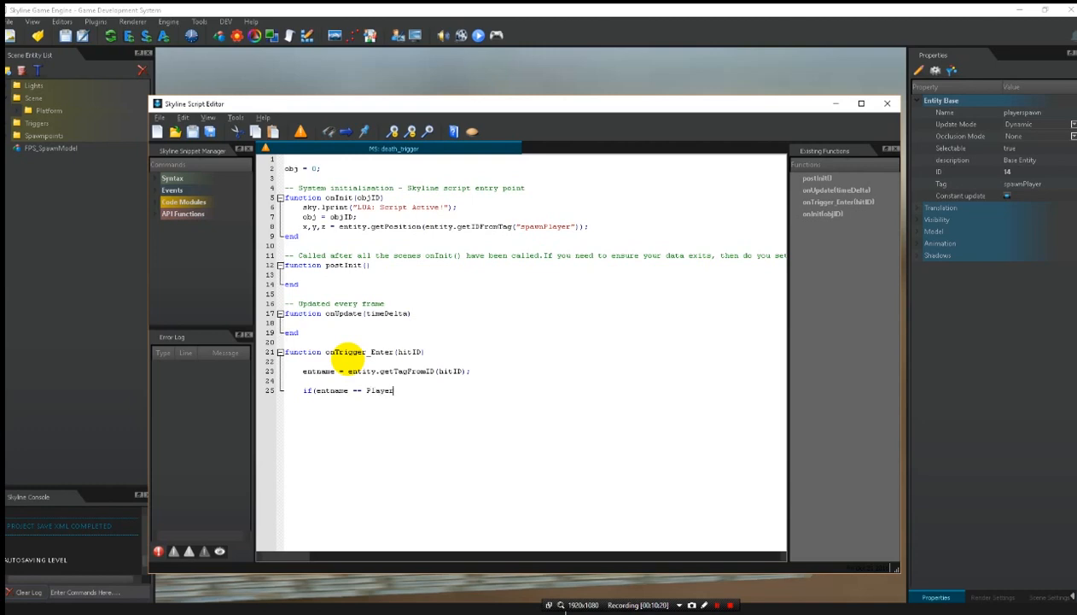
text(")
key(Left)
key(Left)
key(Left)
key(Left)
key(Left)
key(Left)
key(Left)
text(")
key(Right)
key(Right)
key(Right)
text() then)
key(Return)
- Add an indented sky.lprint("Player Detected"); line inside the if block
key(Tab)
text(sky.lprint)
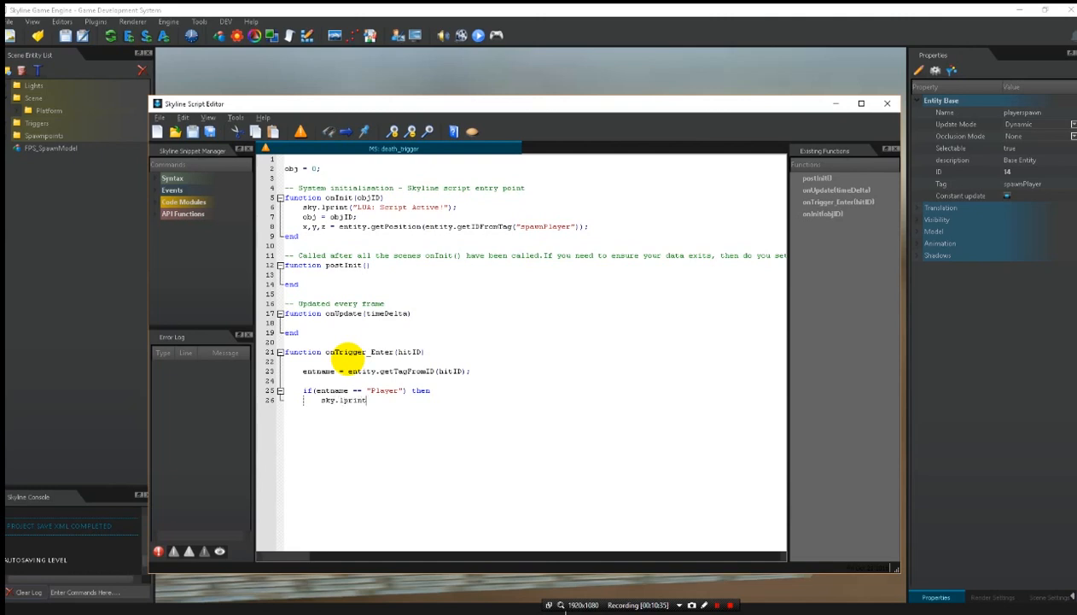
text(("Player Detected");)
key(Return)
- Begin a character.setPosition call below the print line with entity.getIDFromTag("Player") as its first argument
text(cha)
text(rs)
text(cter)
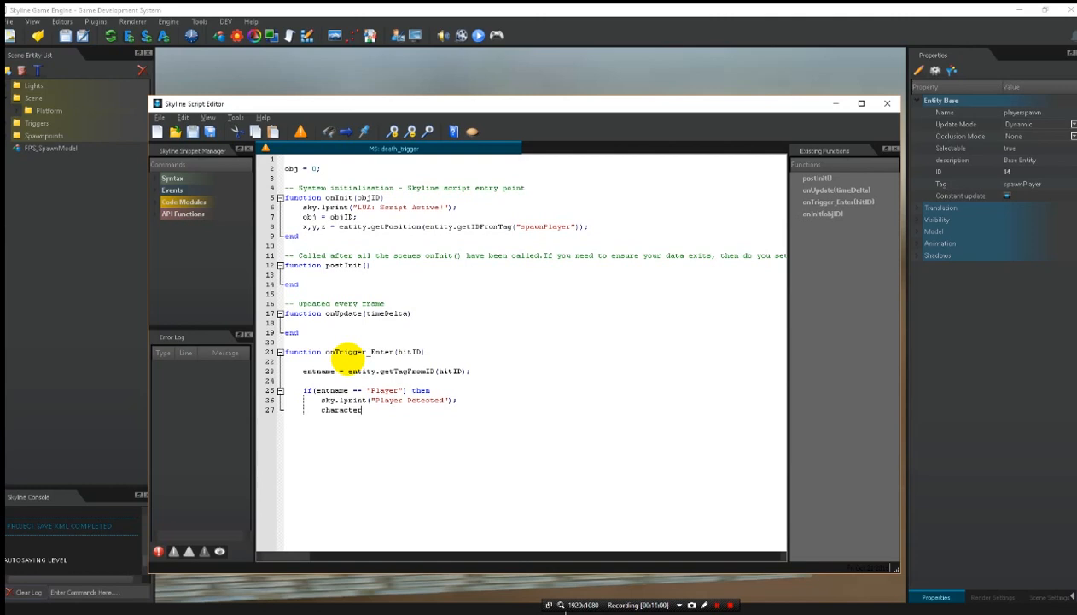
text(.setPosition(entity.getIDFrom)
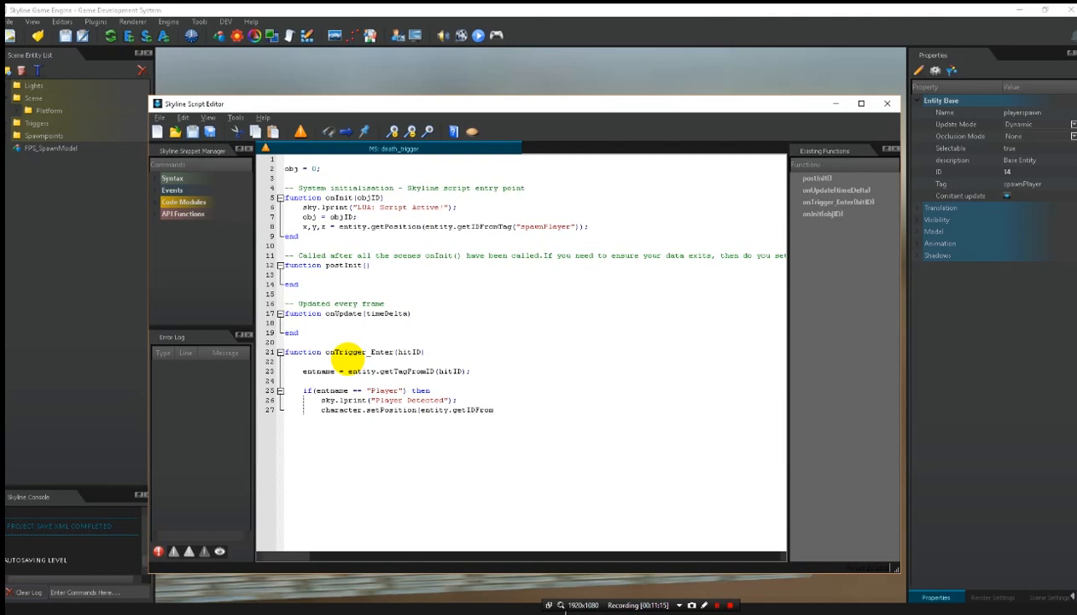
text(Tag)
text(()
text(")
text(Player"))
- Replace the getIDFromTag argument so that the line reads character.setPosition(hitID,x,y,z); and add blank lines below it
key(BackSpace)
key(BackSpace)
key(BackSpace)
key(BackSpace)
key(BackSpace)
key(BackSpace)
key(BackSpace)
key(BackSpace)
key(BackSpace)
key(BackSpace)
key(BackSpace)
key(BackSpace)
key(BackSpace)
key(BackSpace)
key(BackSpace)
key(BackSpace)
key(BackSpace)
key(BackSpace)
key(BackSpace)
key(BackSpace)
key(BackSpace)
key(BackSpace)
key(BackSpace)
key(BackSpace)
text(hitID,x,y,z);)
key(Return)
key(Return)
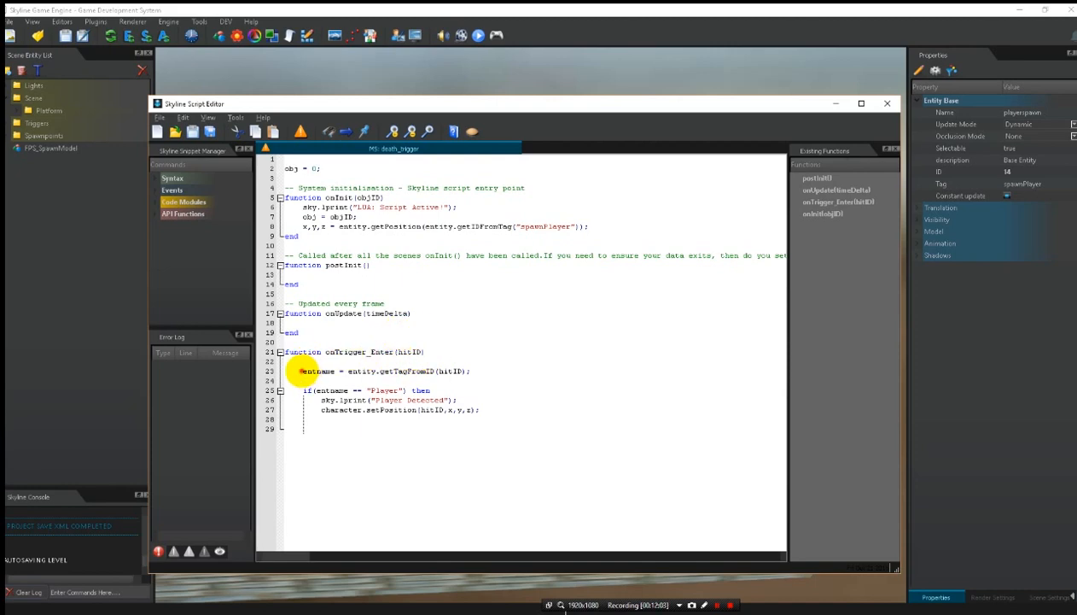
drag(303, 370, 335, 371)
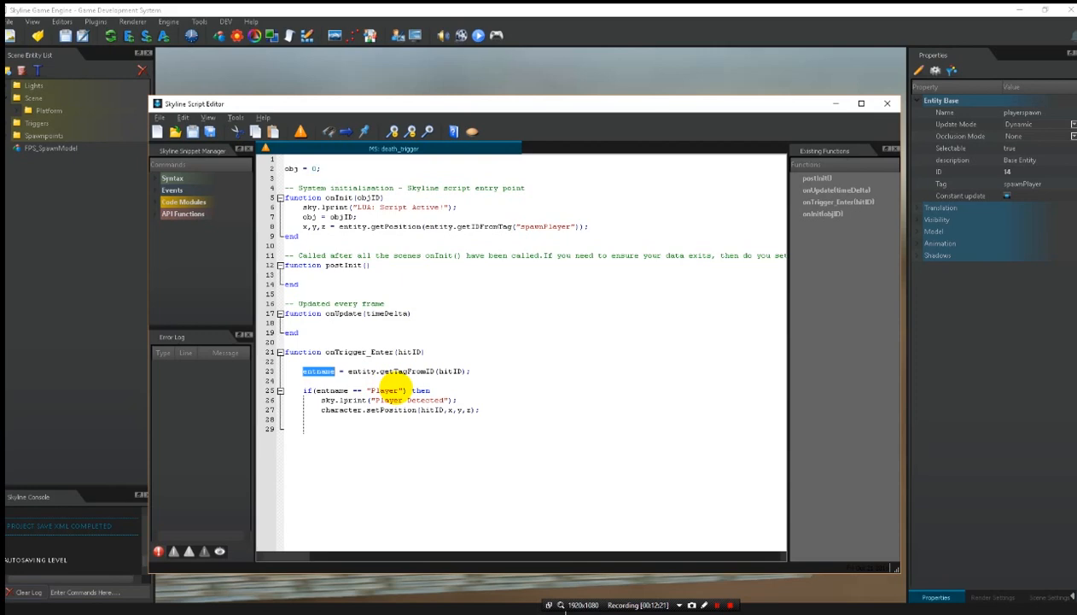
drag(319, 400, 474, 399)
click(91, 553)
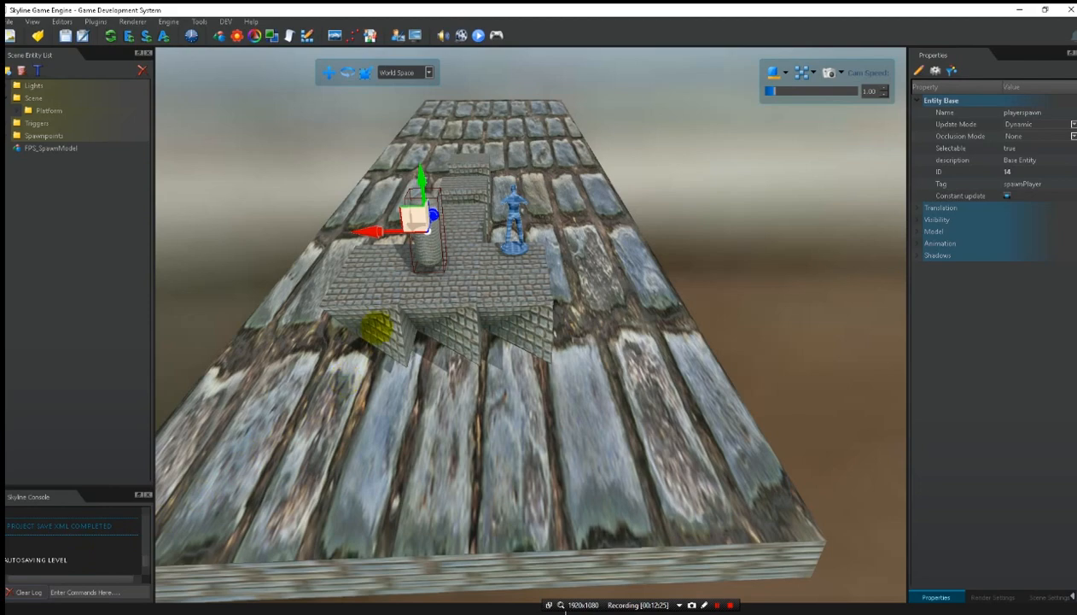
key(alt+Tab)
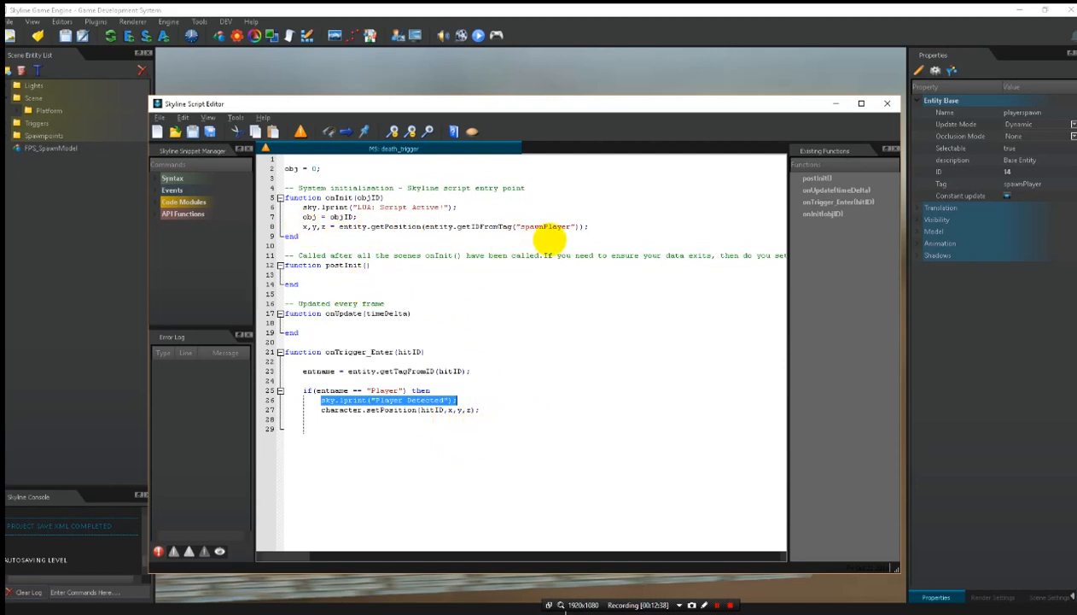
- Close the if block and the onTrigger_Enter function with end statements, and save the script before minimizing its editor
click(492, 411)
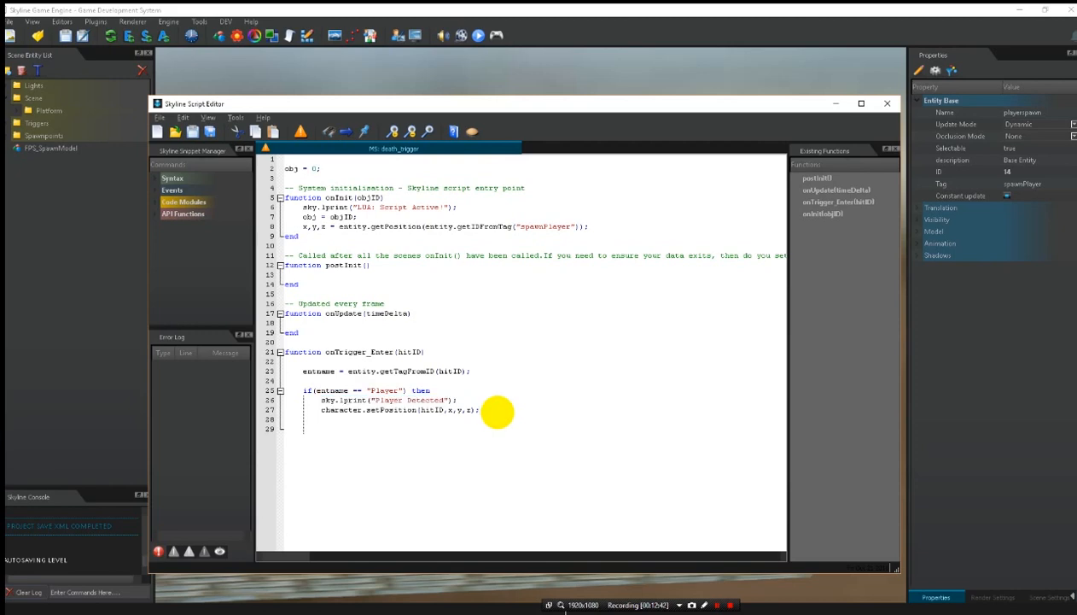
key(Return)
key(Return)
key(BackSpace)
key(BackSpace)
key(Up)
text(end)
key(Return)
key(Return)
text(end)
key(Return)
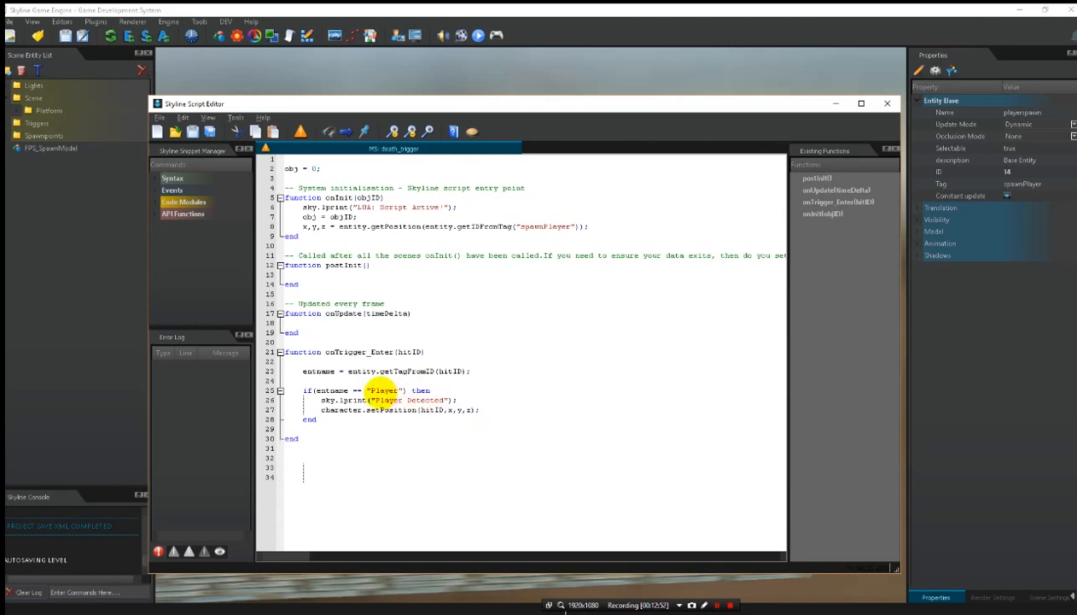
click(193, 130)
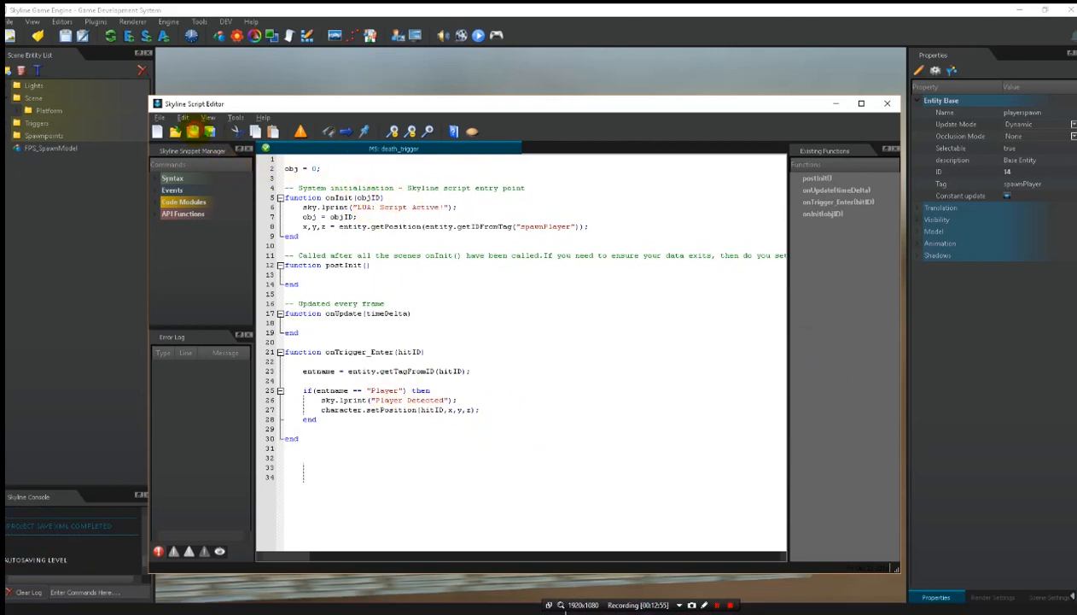
click(838, 104)
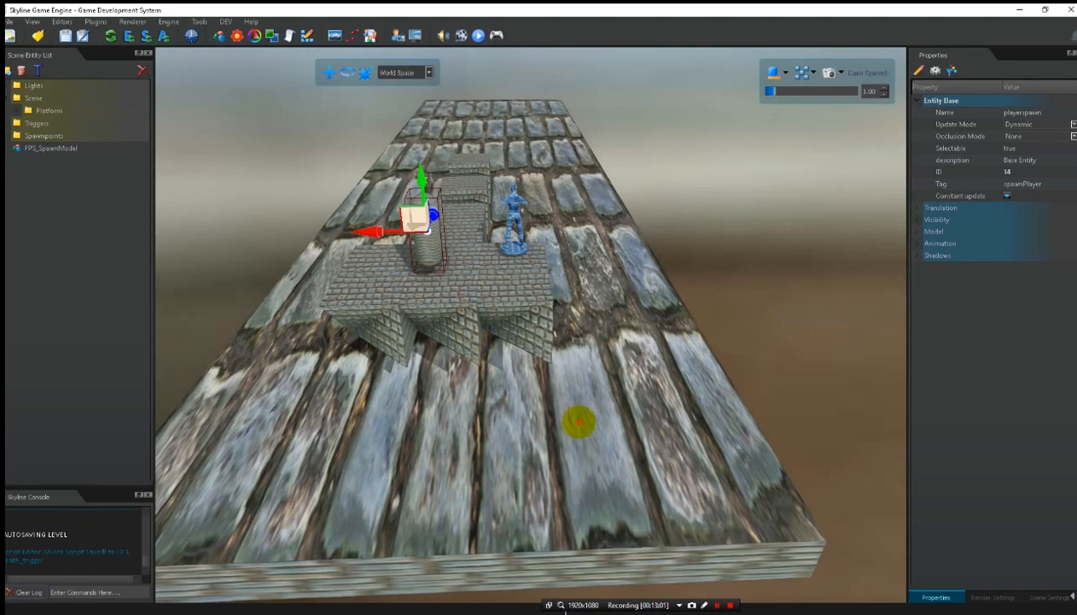
- Attach the PhysX TriggerVolume collision action to the death_trigger slab and expand its PTV Trigger Events properties
click(579, 421)
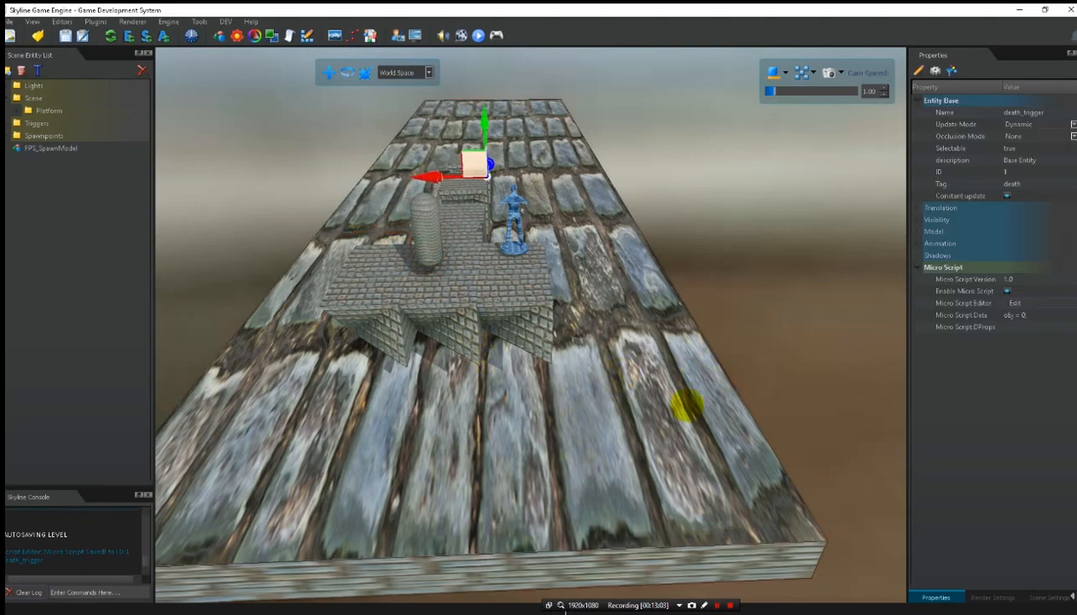
right_click(588, 432)
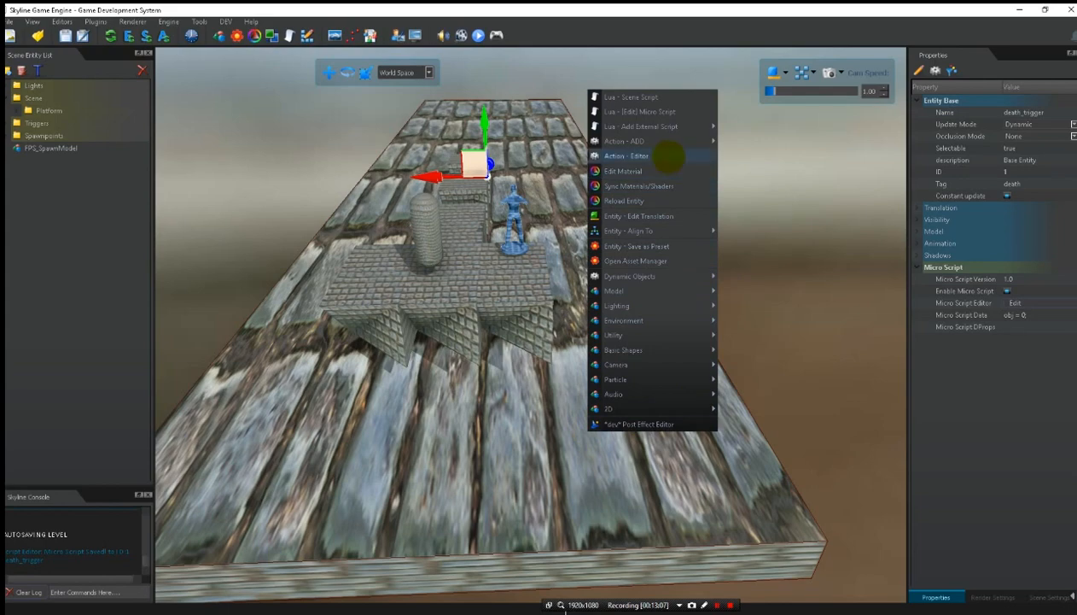
click(668, 155)
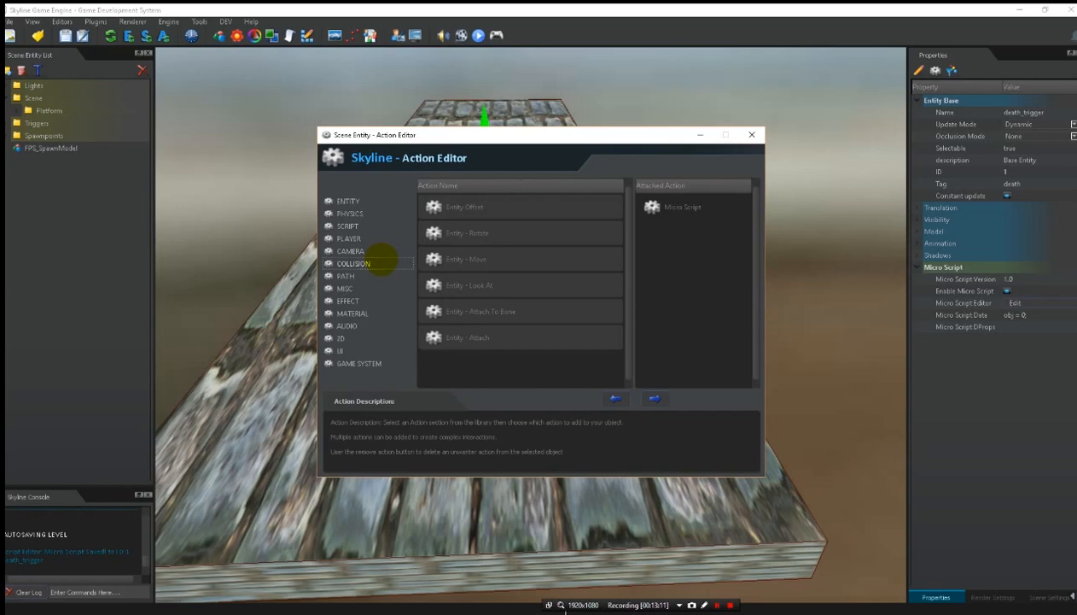
click(377, 262)
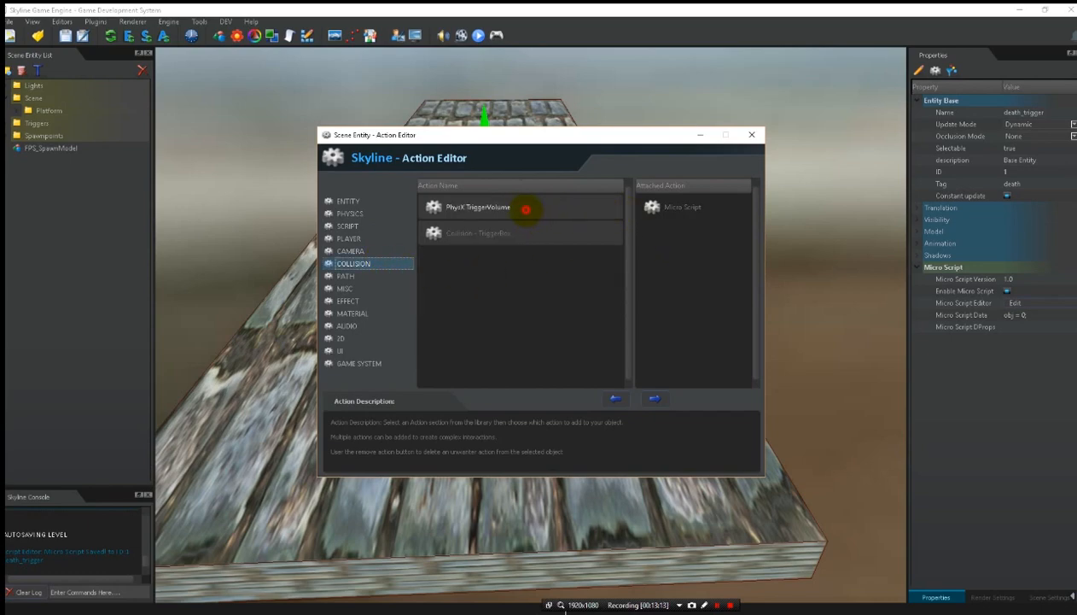
click(522, 207)
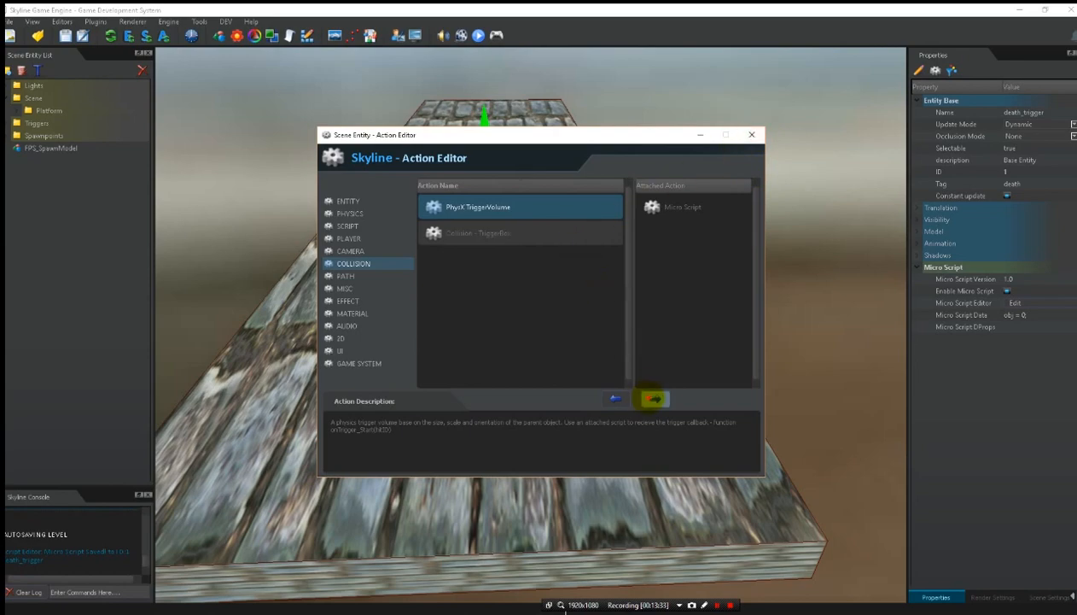
click(654, 398)
click(751, 135)
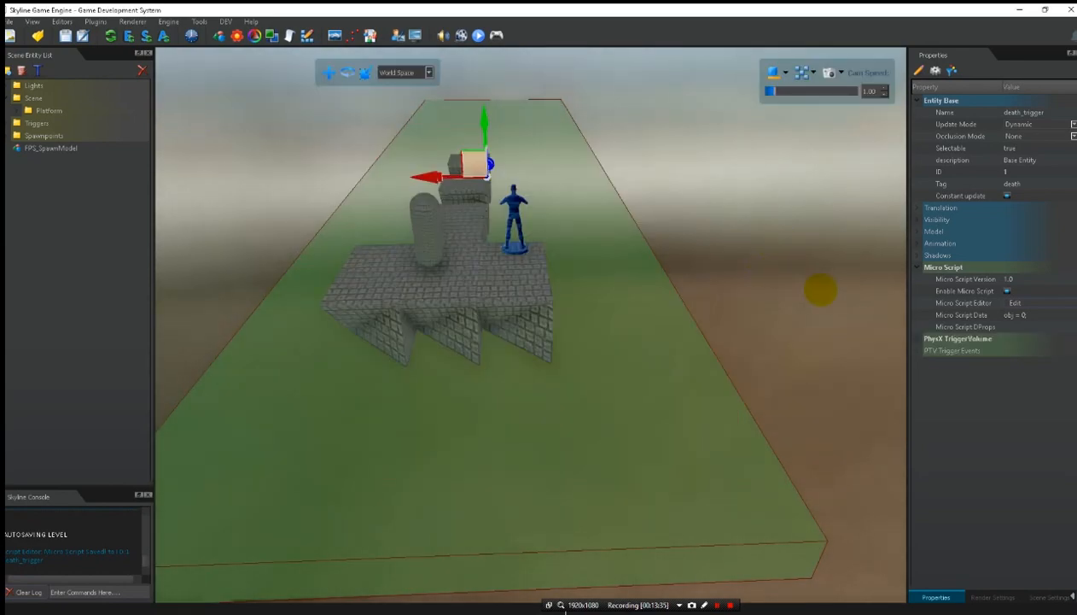
click(918, 349)
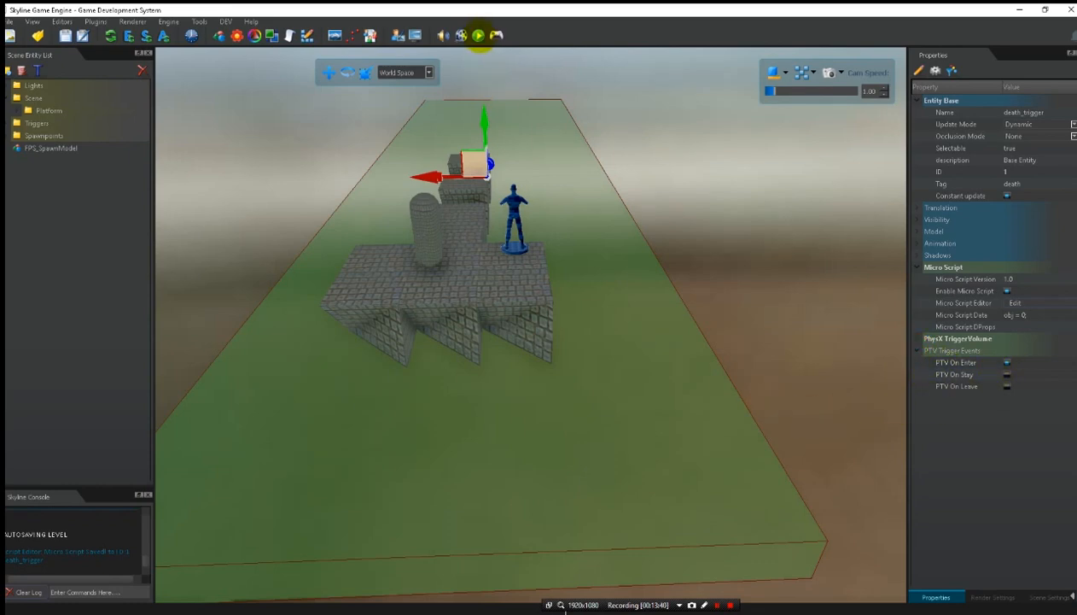
- Play the game to test the death trigger's respawn script, and stop it to return to editing
click(478, 35)
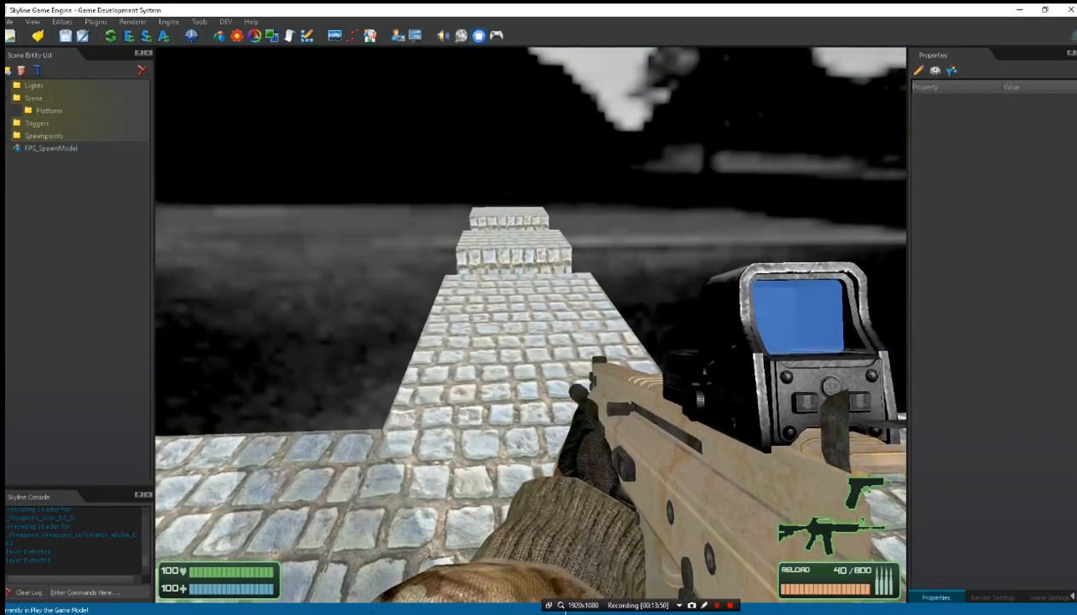
key(Escape)
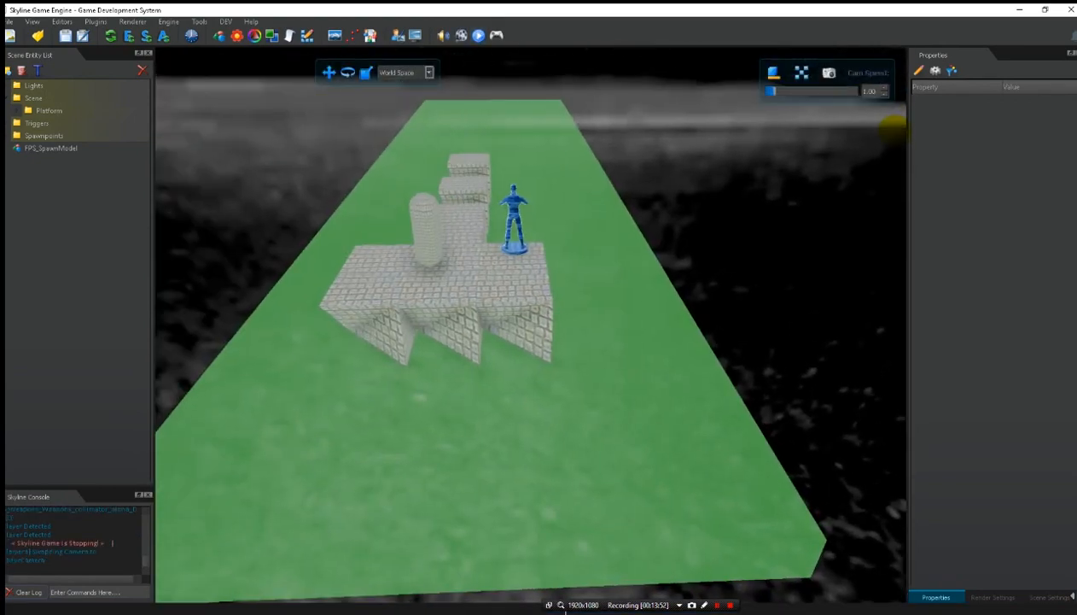
- Hide the playerspawn capsule by disabling Visible Enable in its Visibility properties
click(427, 237)
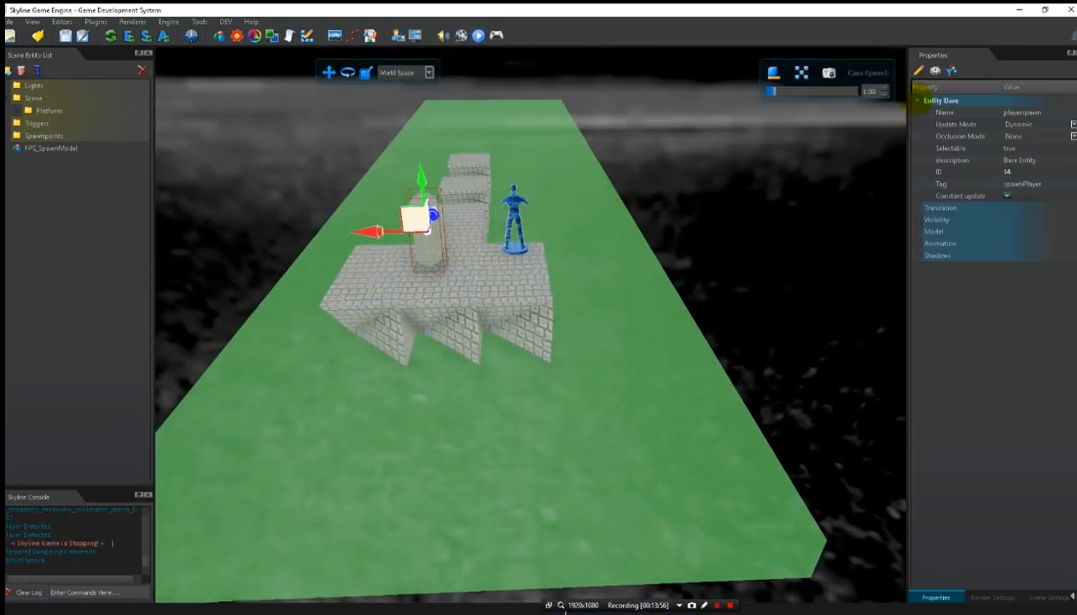
click(917, 101)
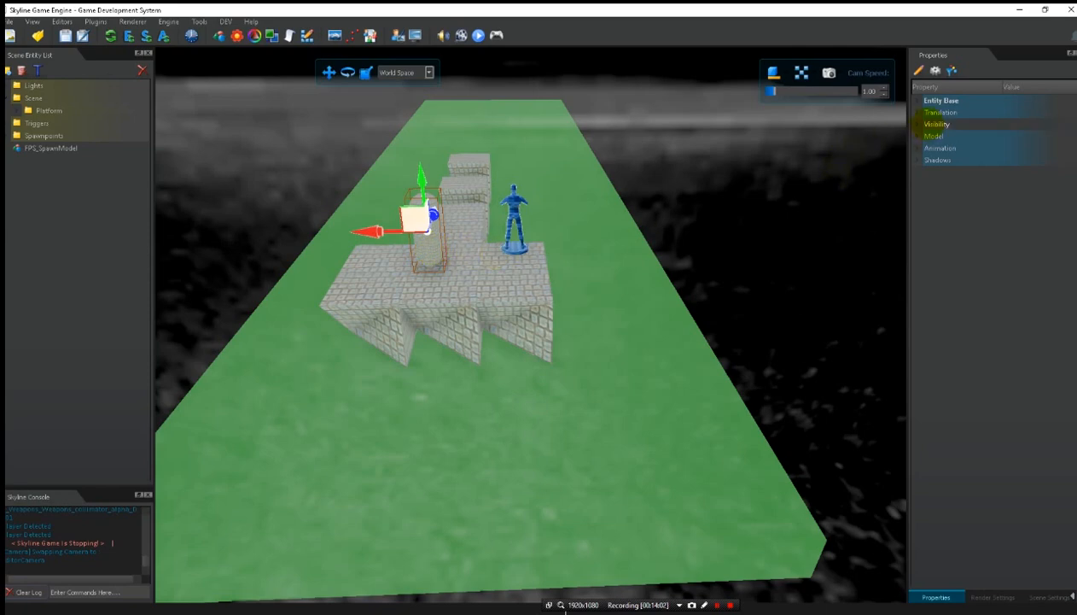
click(918, 124)
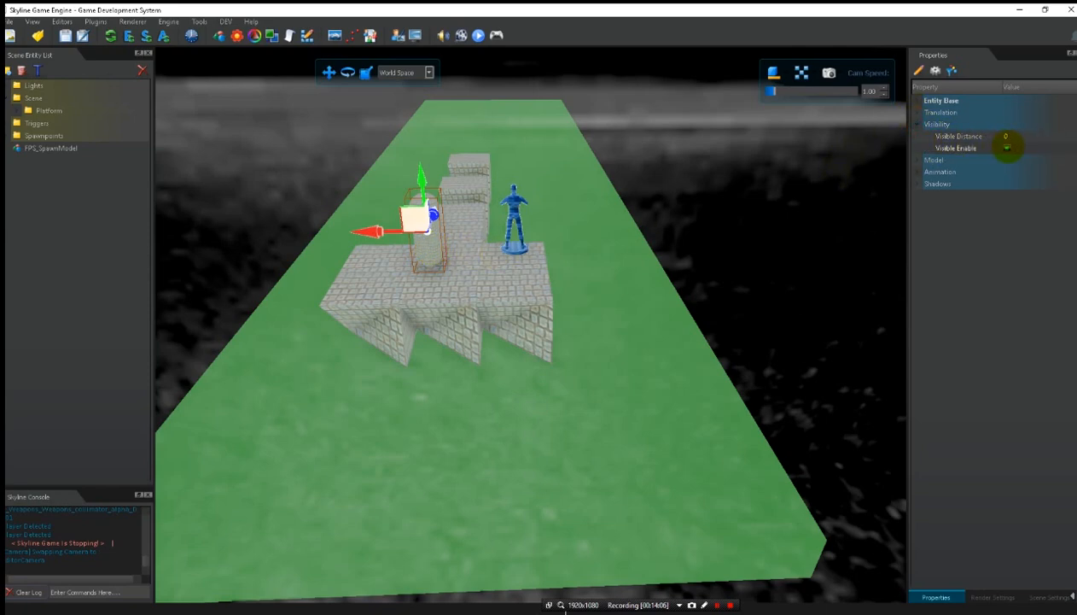
click(1007, 147)
click(752, 219)
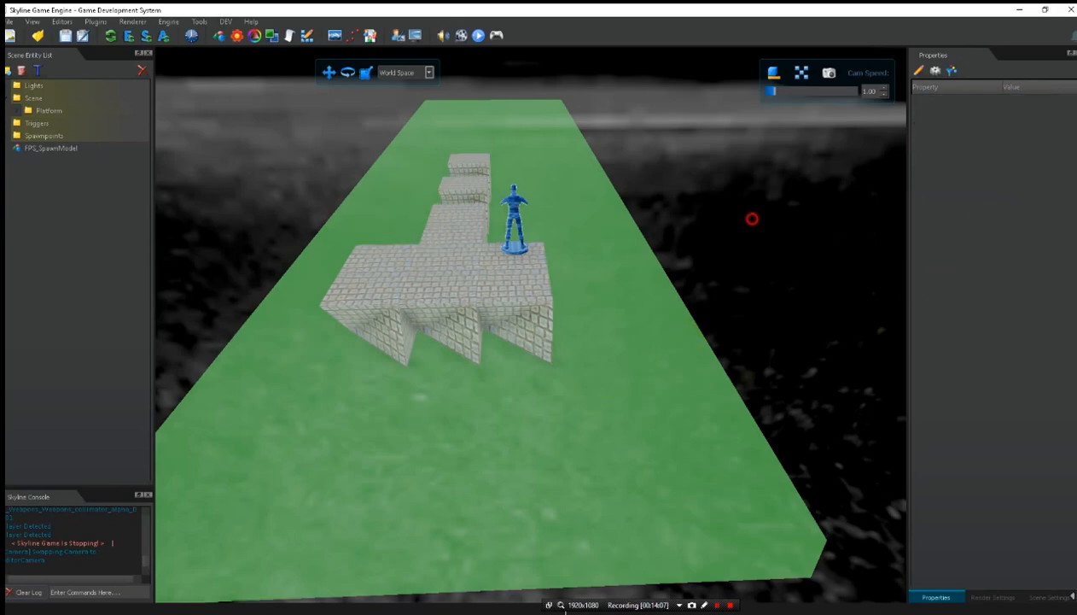
- Play the game to test the respawn with the spawn capsule hidden, and stop it to return to editing
right_drag(647, 493, 694, 460)
key(w)
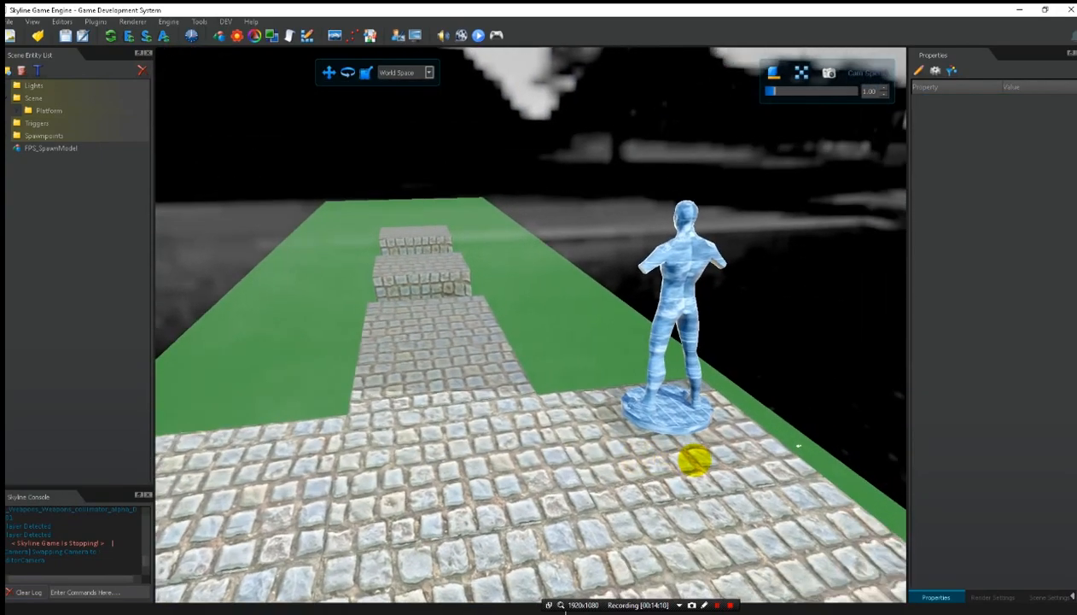
right_drag(798, 445, 748, 436)
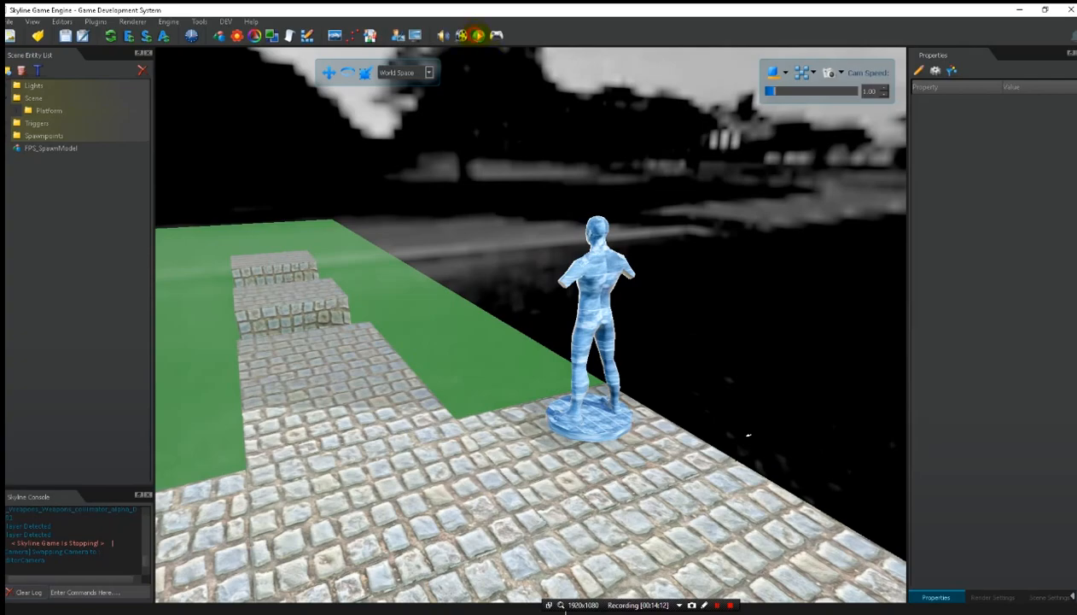
click(479, 35)
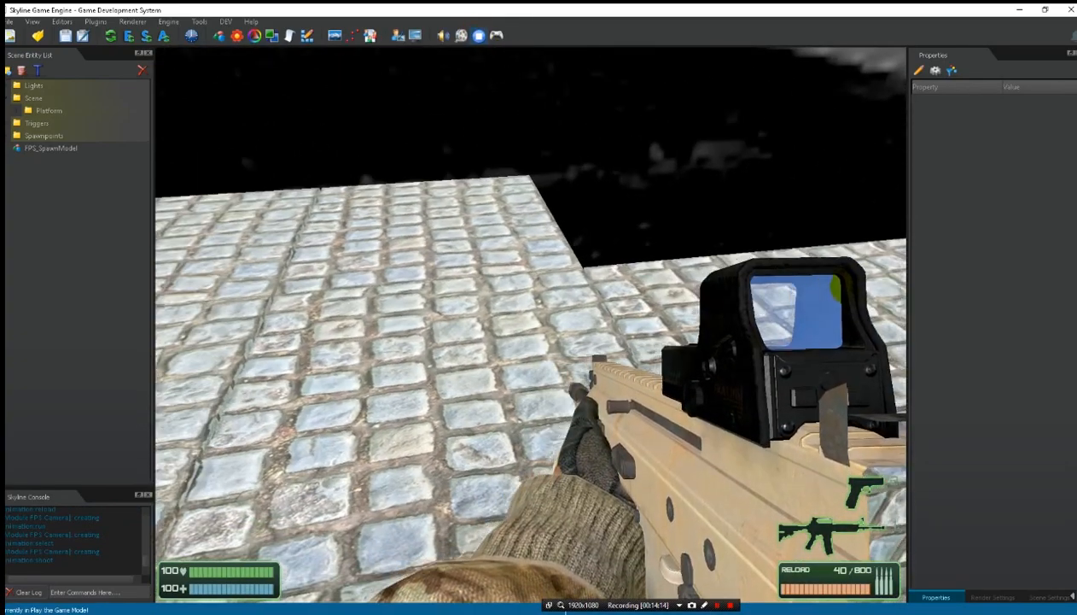
key(w)
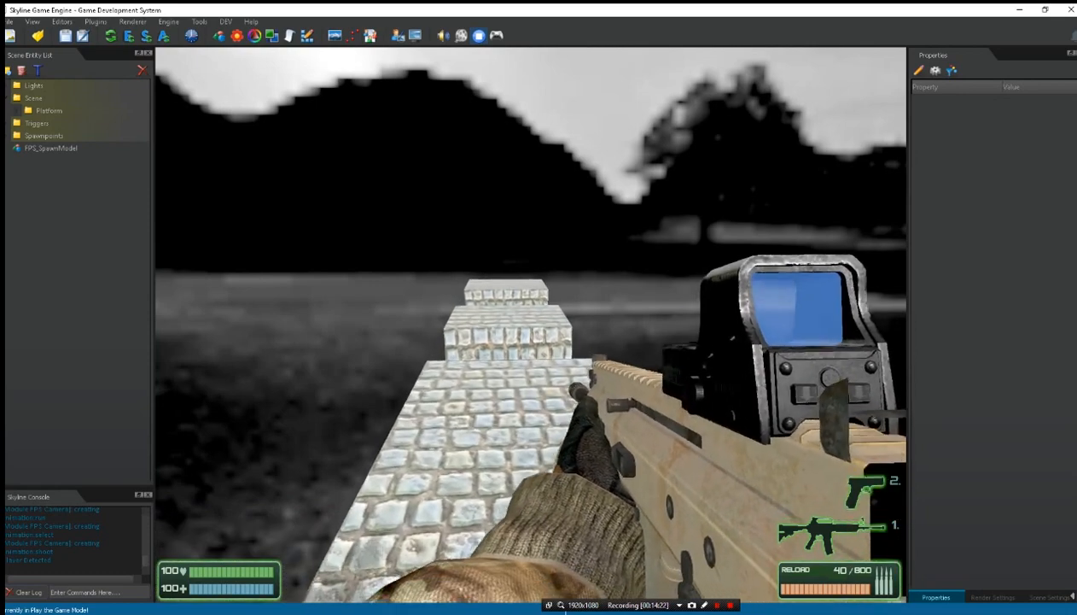
key(Escape)
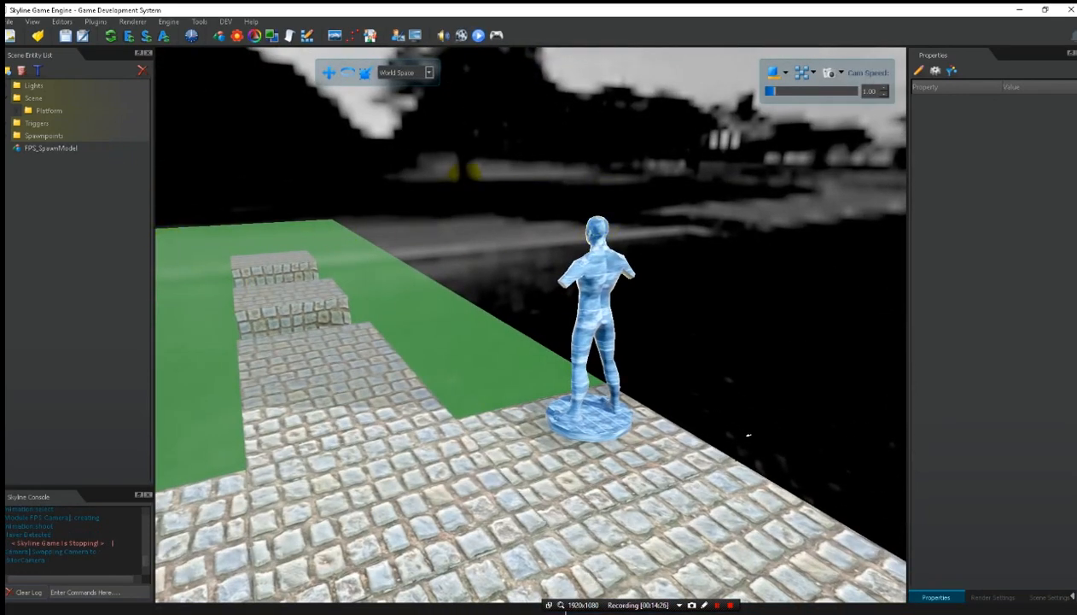
- Select the death_trigger slab and examine the gaps between the stone platforms from the side
right_drag(464, 171, 550, 233)
key(s)
key(w)
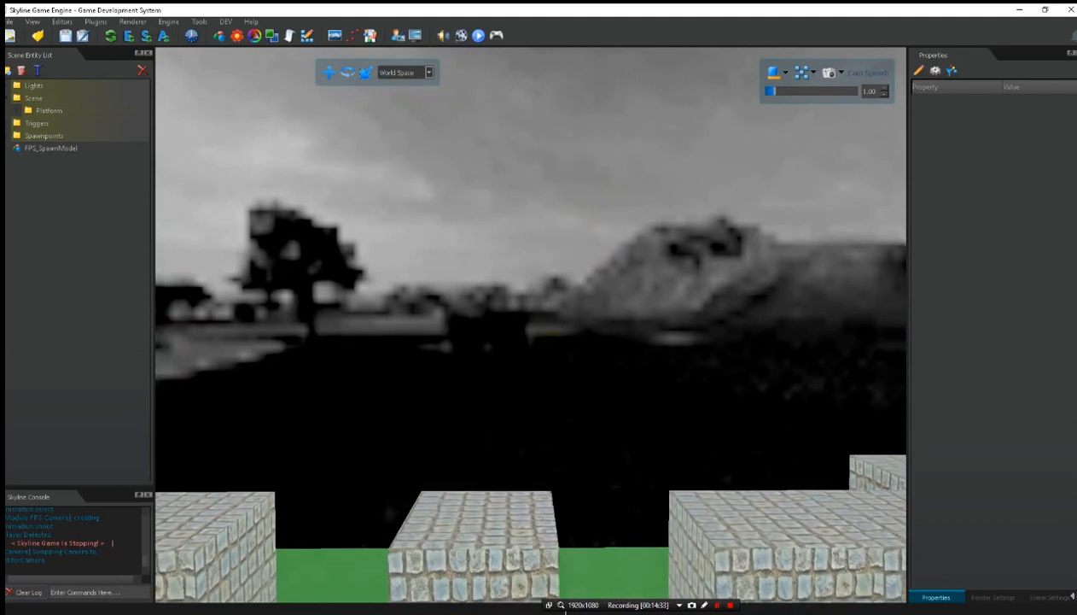
right_drag(611, 381, 589, 423)
click(590, 424)
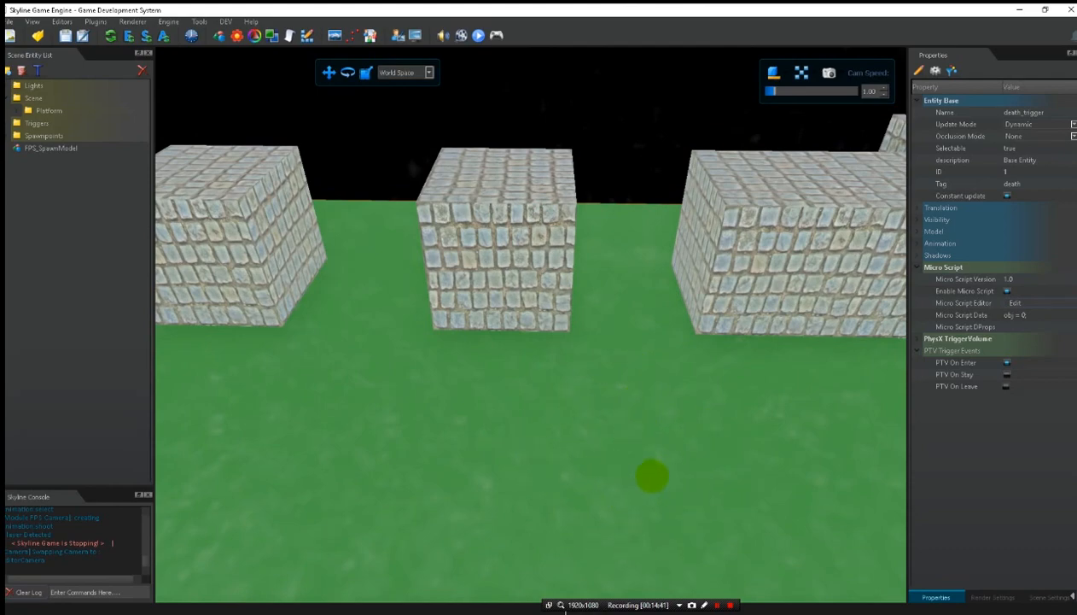
right_drag(623, 479, 635, 394)
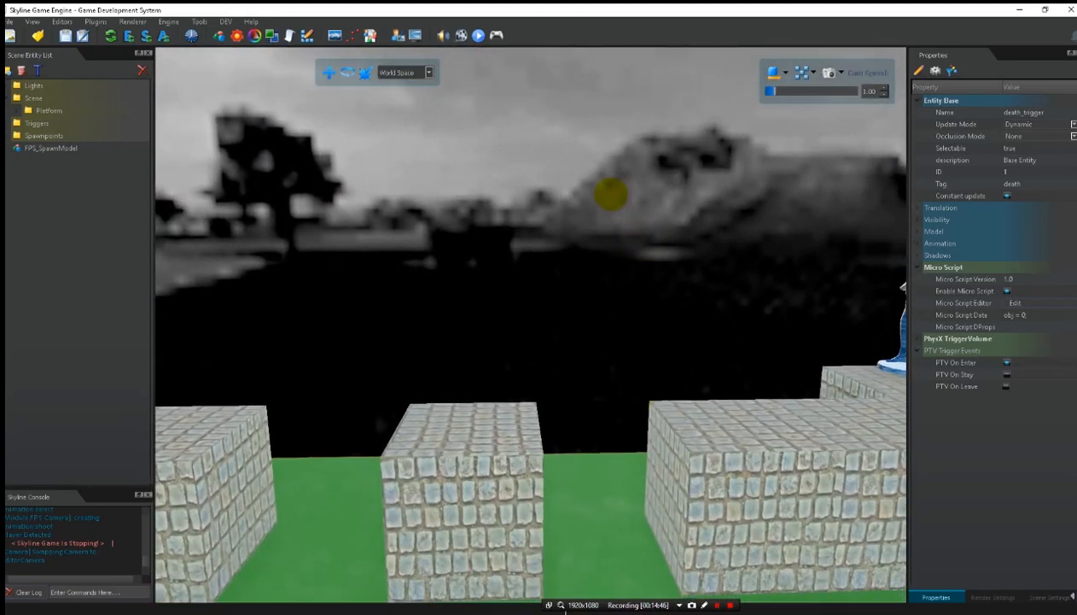
right_drag(604, 190, 617, 86)
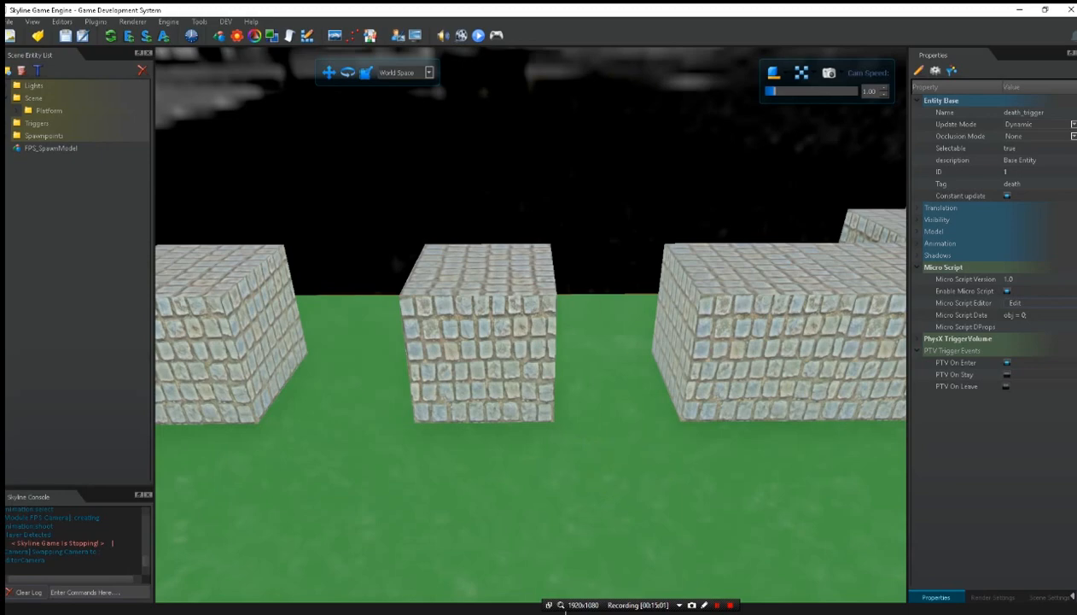
key(w)
right_drag(639, 215, 651, 250)
key(s)
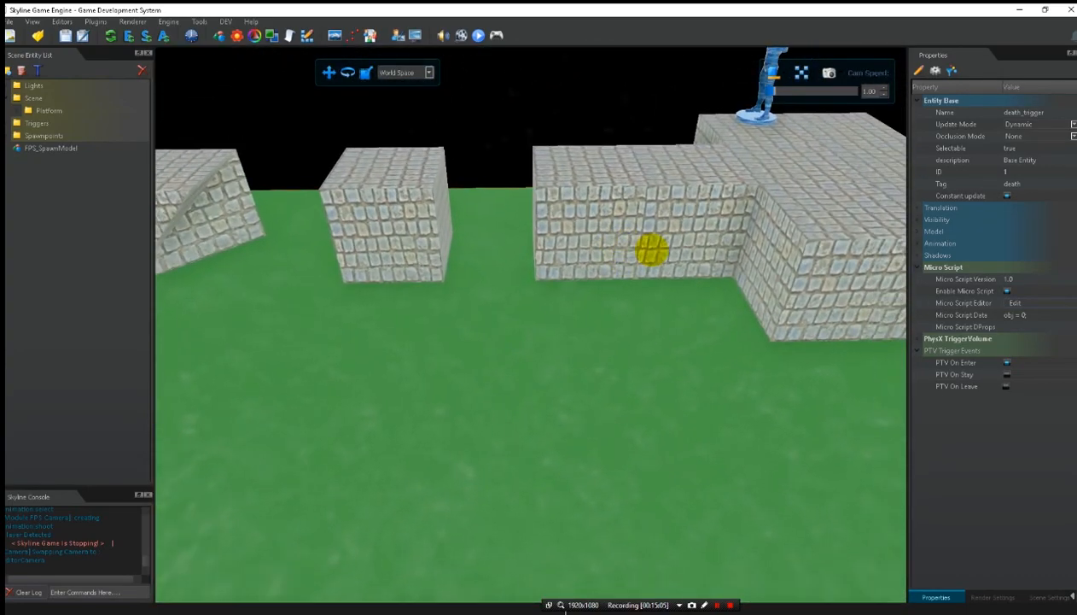
- Add an Arrow - Red utility model and raise it over the gap beside the starting platform's walkway
right_click(598, 245)
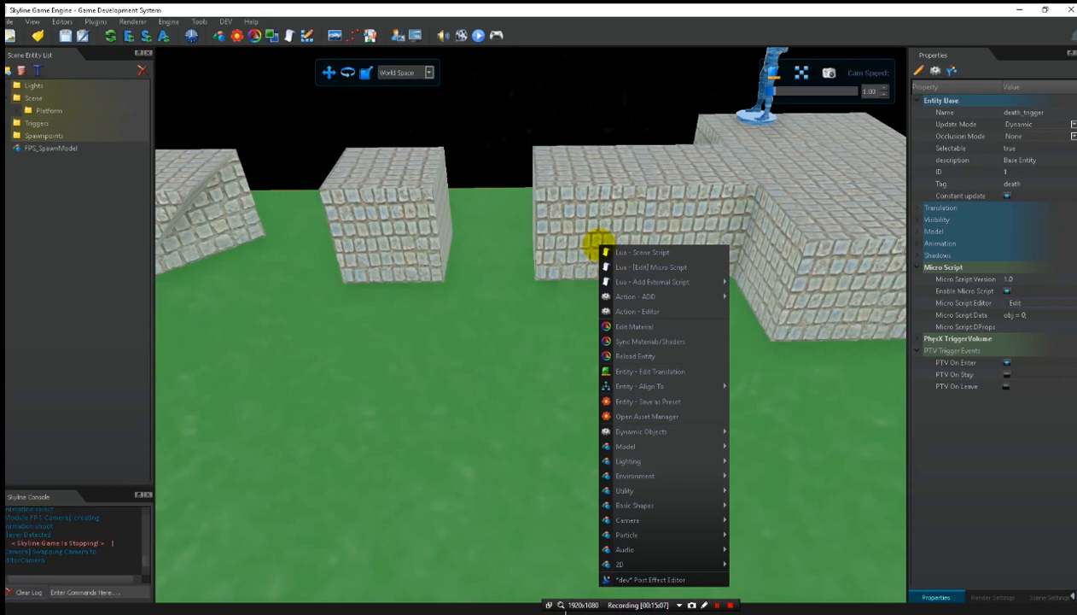
mouse_move(674, 485)
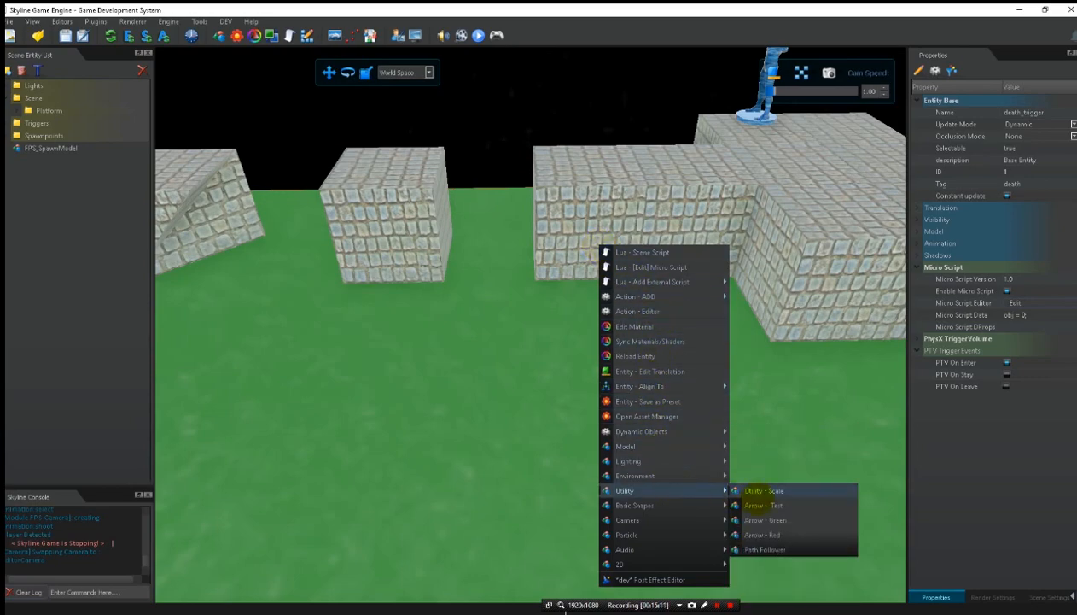
click(763, 532)
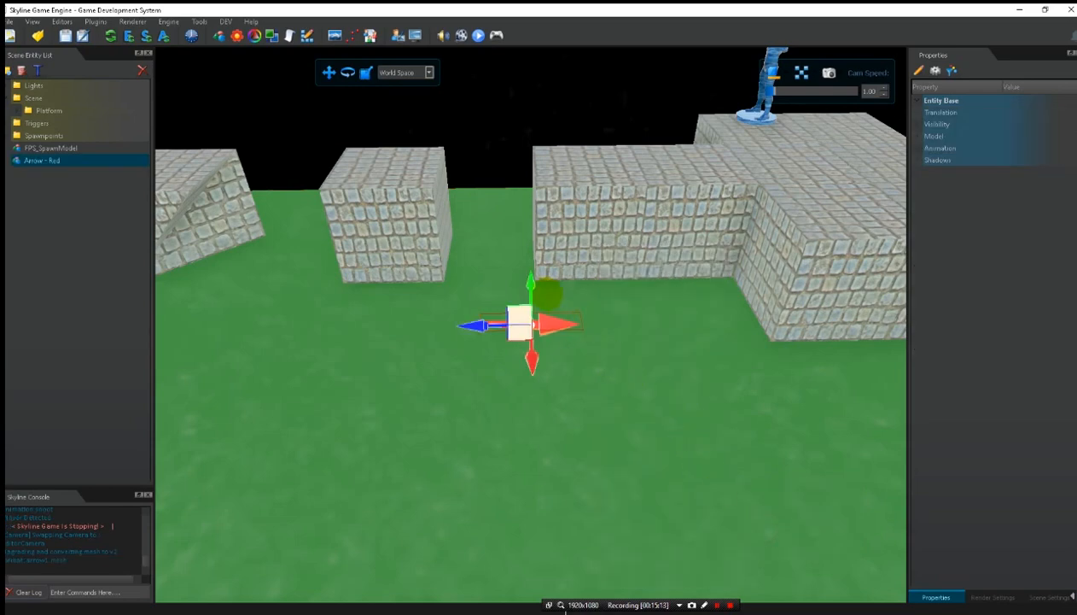
drag(530, 286, 497, 3)
right_drag(513, 192, 538, 27)
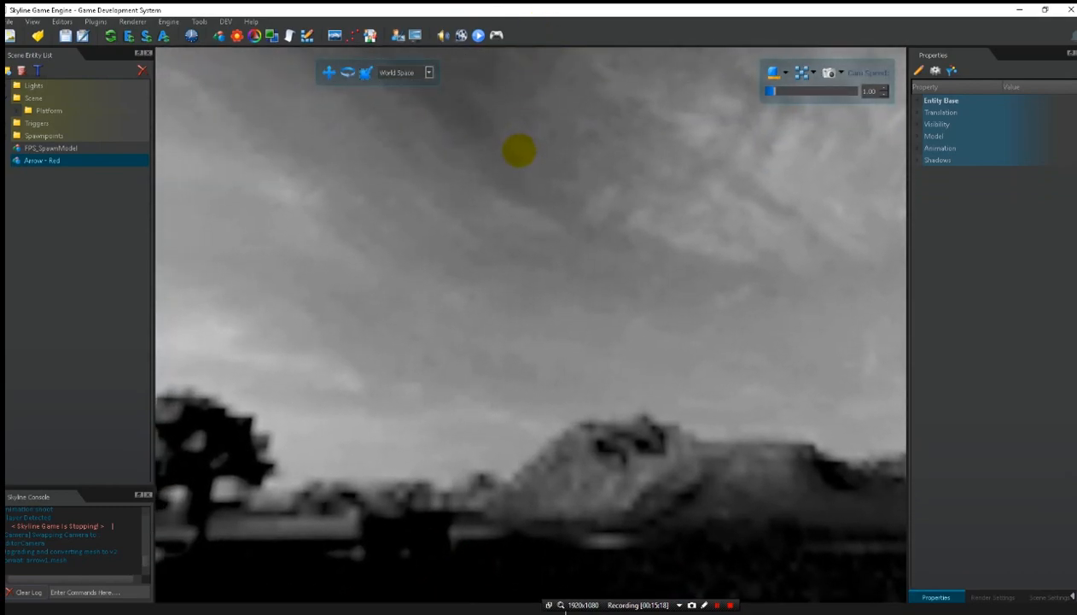
right_drag(519, 151, 496, 457)
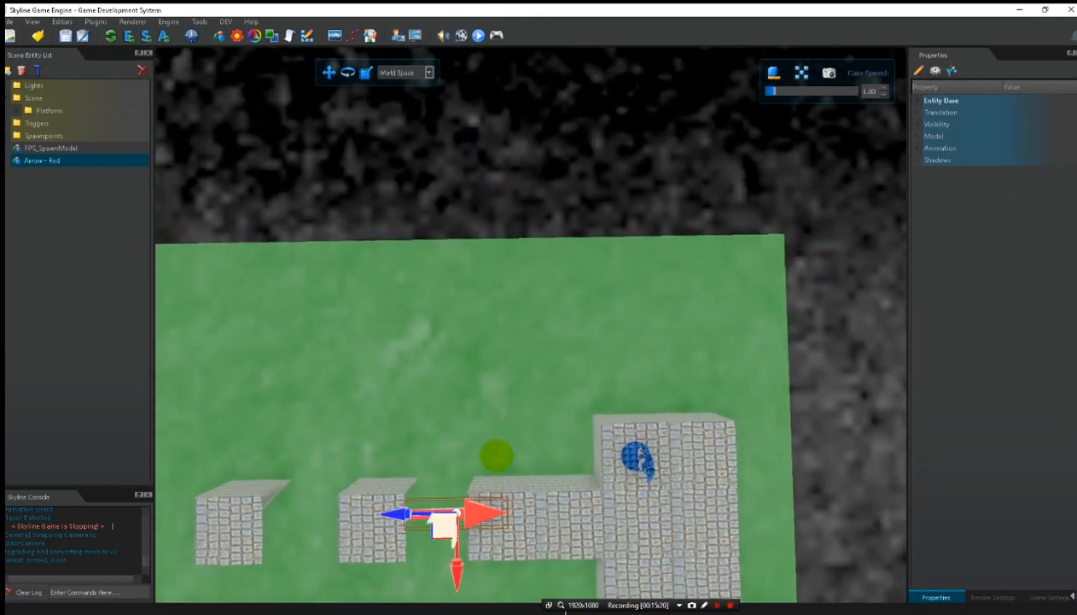
scroll(496, 456, down, 3)
drag(476, 508, 476, 523)
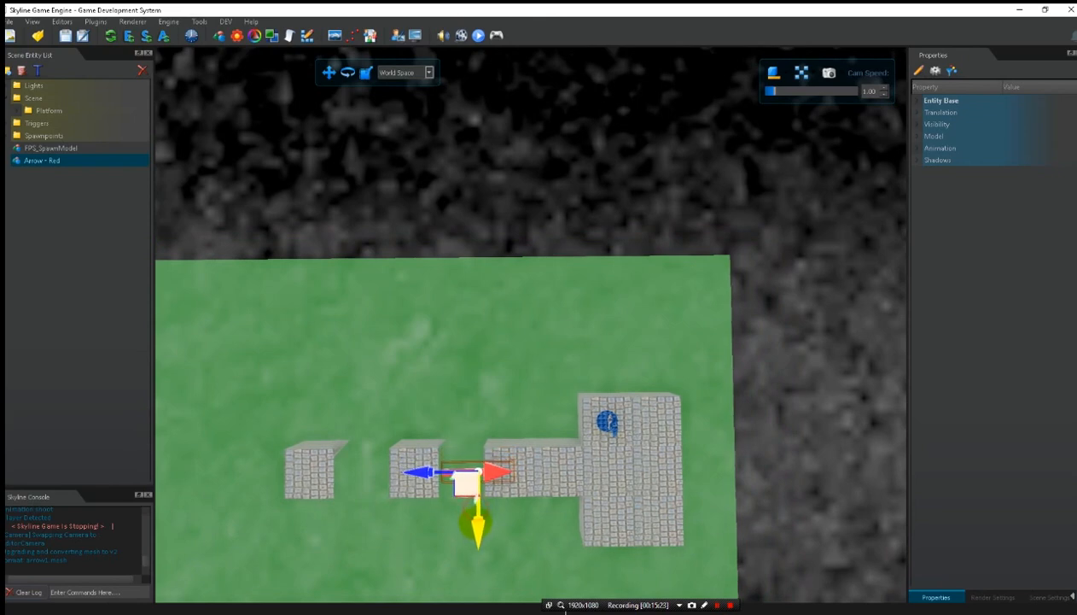
- Duplicate the red arrow and move the copy over the next gap between the two stone blocks
key(a)
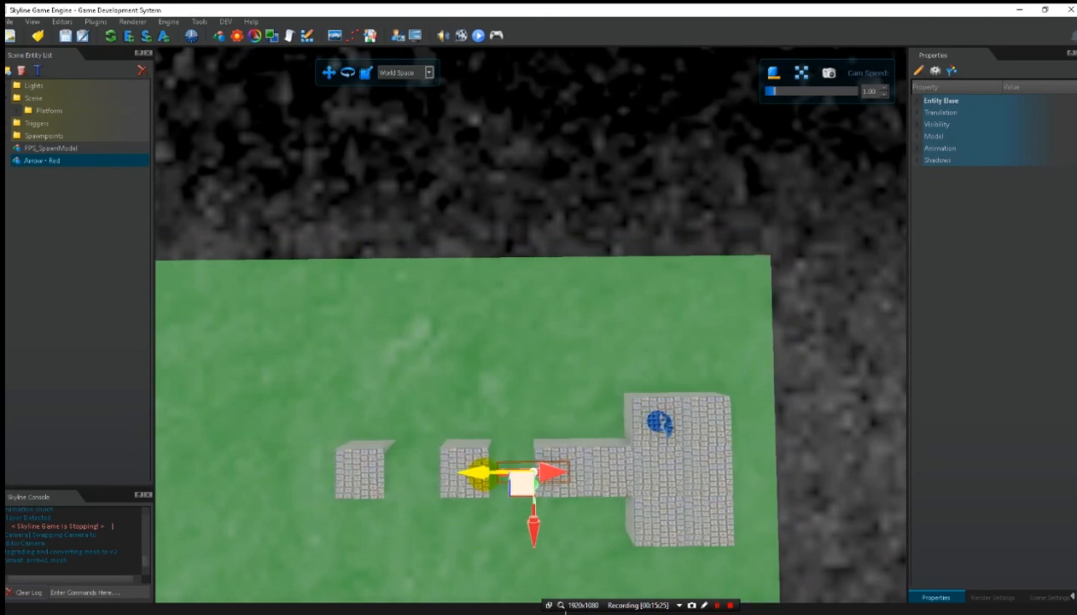
key(a)
drag(495, 472, 380, 476)
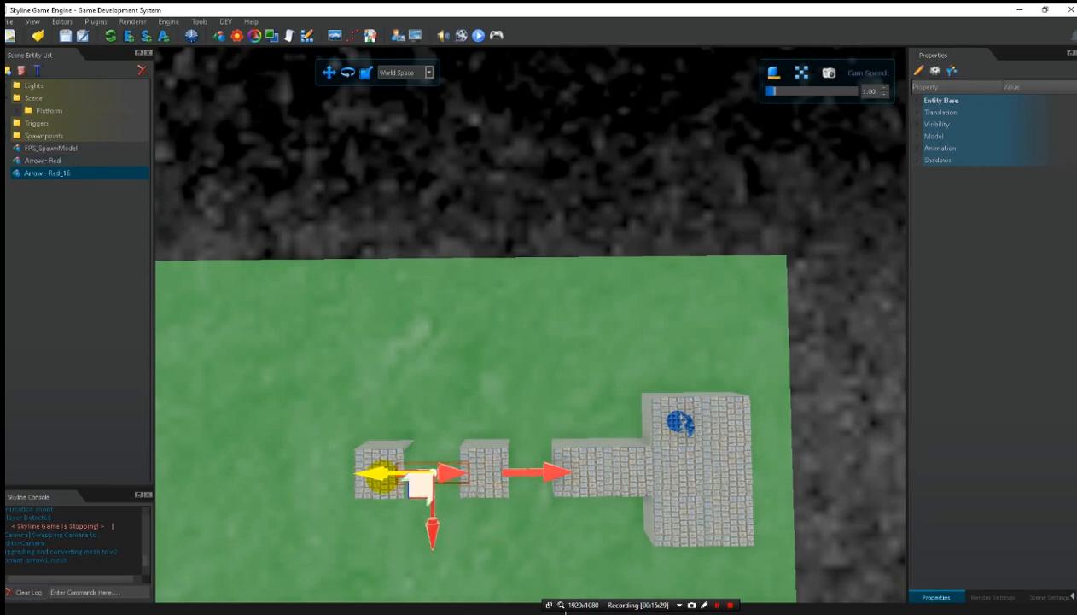
key(a)
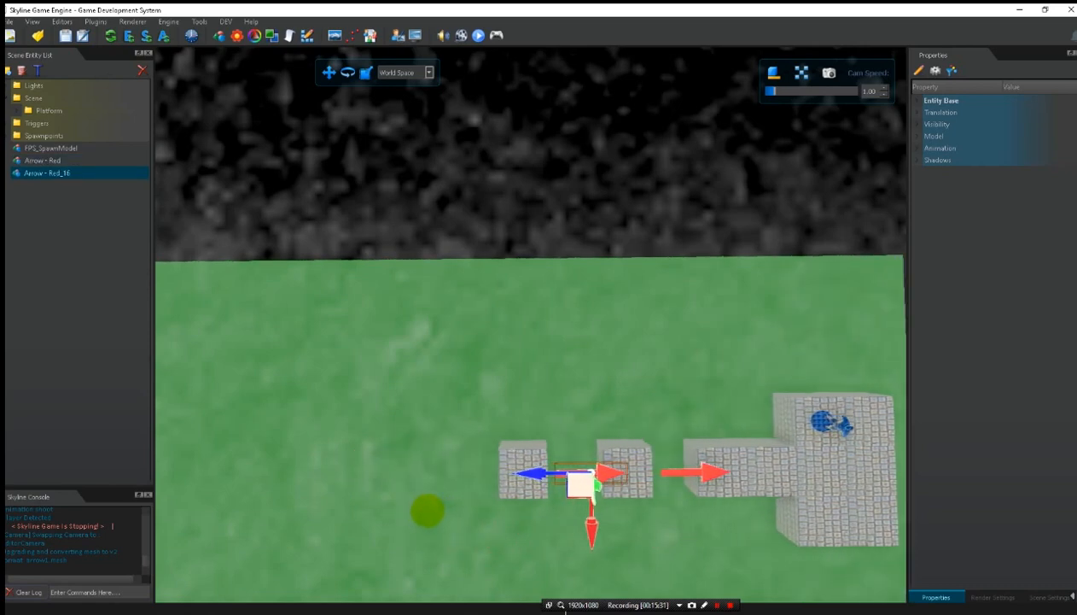
- Raise the duplicated red arrow high above the stone blocks
right_drag(650, 428, 1061, 394)
key(w)
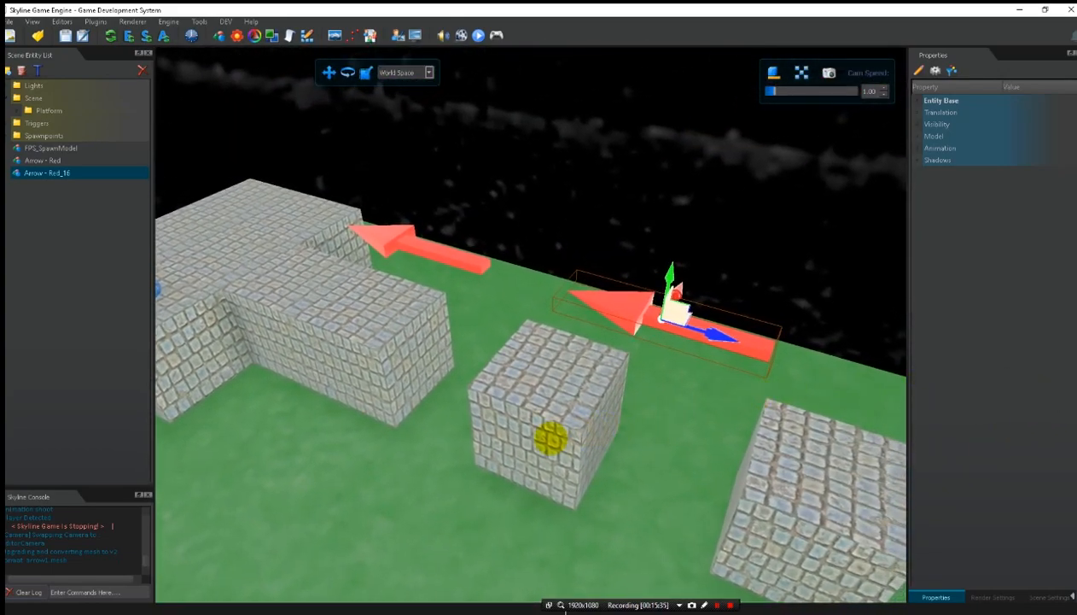
right_drag(479, 462, 551, 393)
key(w)
key(s)
key(a)
key(d)
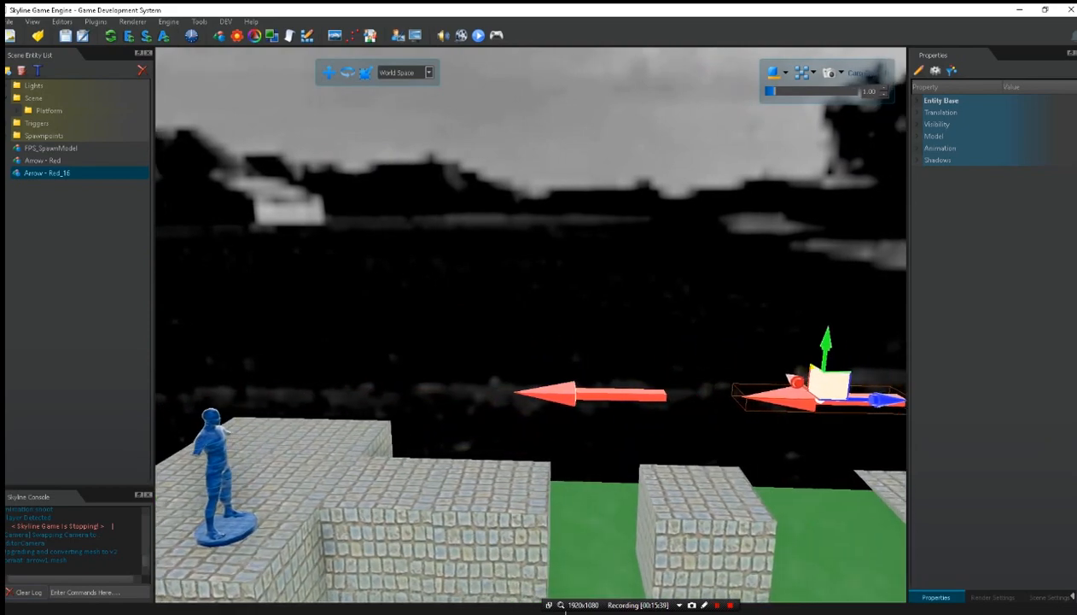
drag(790, 341, 760, 106)
- Raise the original red arrow to match the height of its duplicate, and fine-tune the duplicate's height
click(581, 392)
click(579, 393)
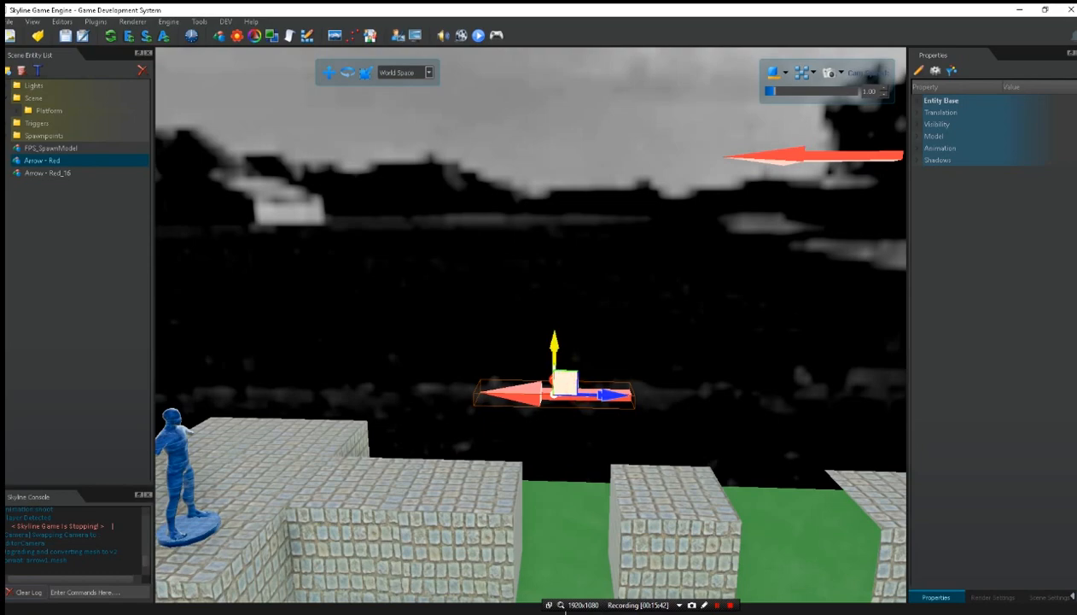
drag(551, 338, 561, 84)
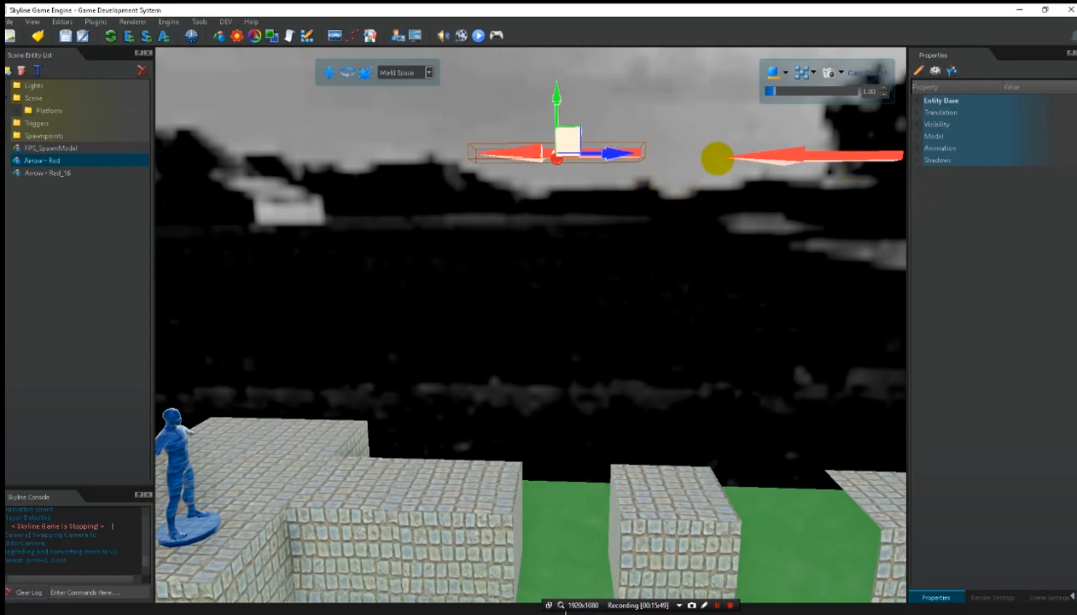
click(786, 153)
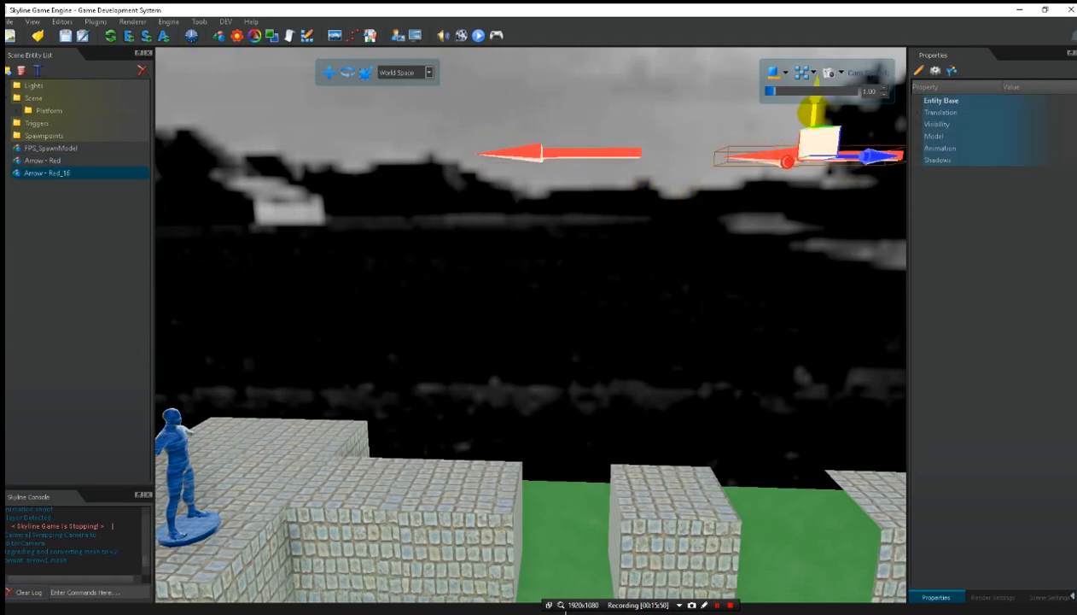
drag(813, 111, 812, 109)
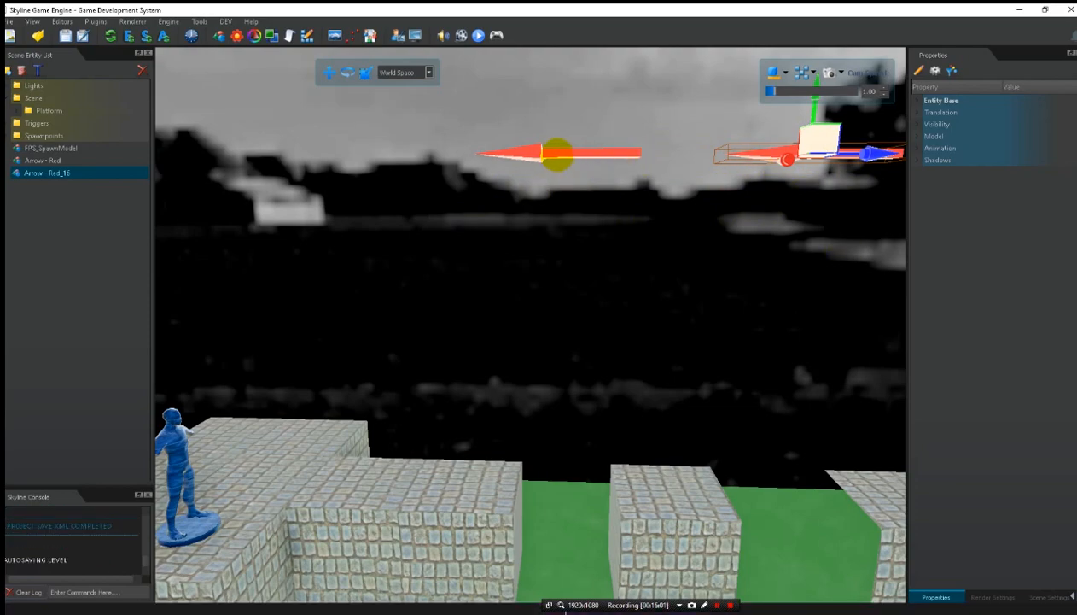
- Select both red arrows and try to add a Lua micro script to them together
key(r)
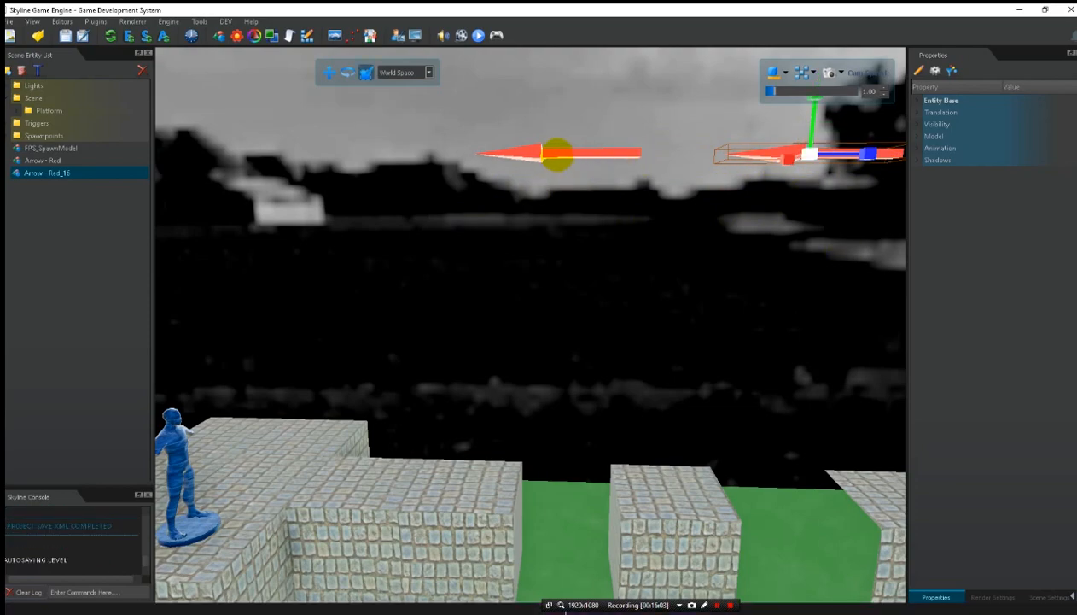
ctrl+click(557, 155)
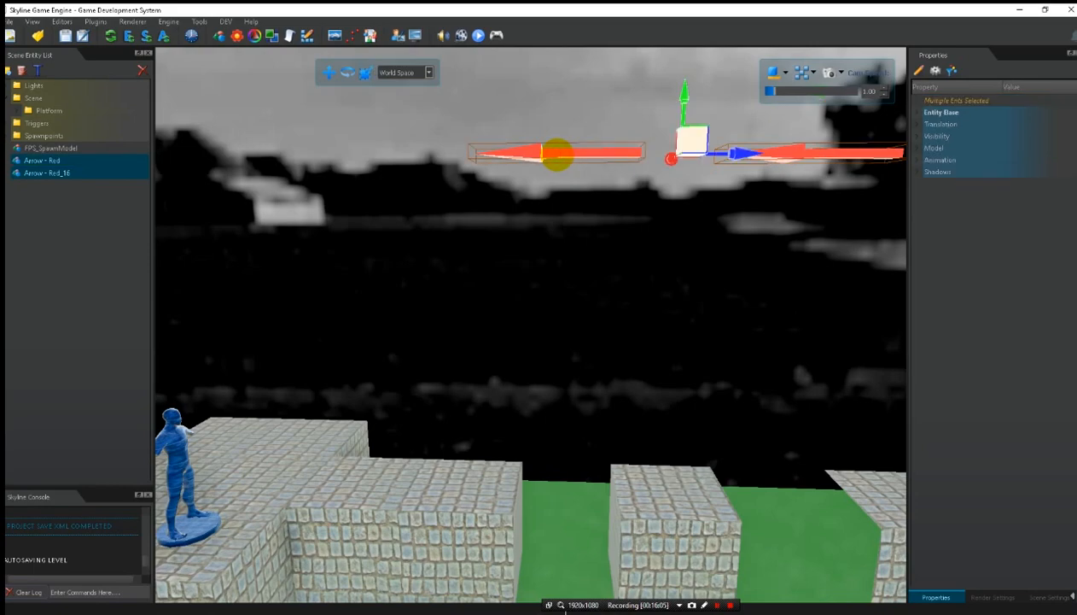
right_click(557, 154)
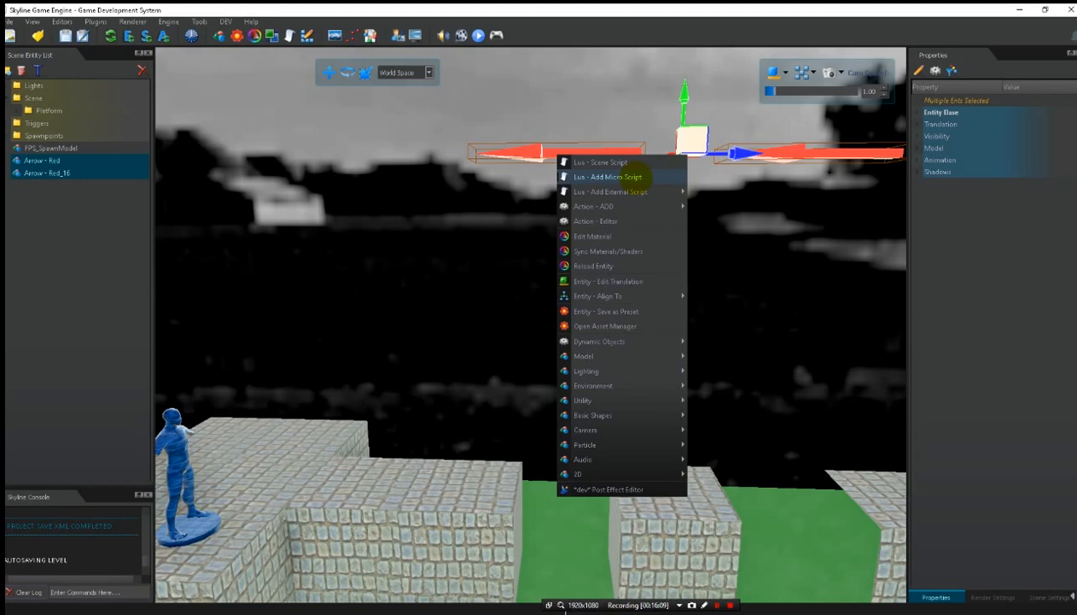
click(642, 176)
click(773, 151)
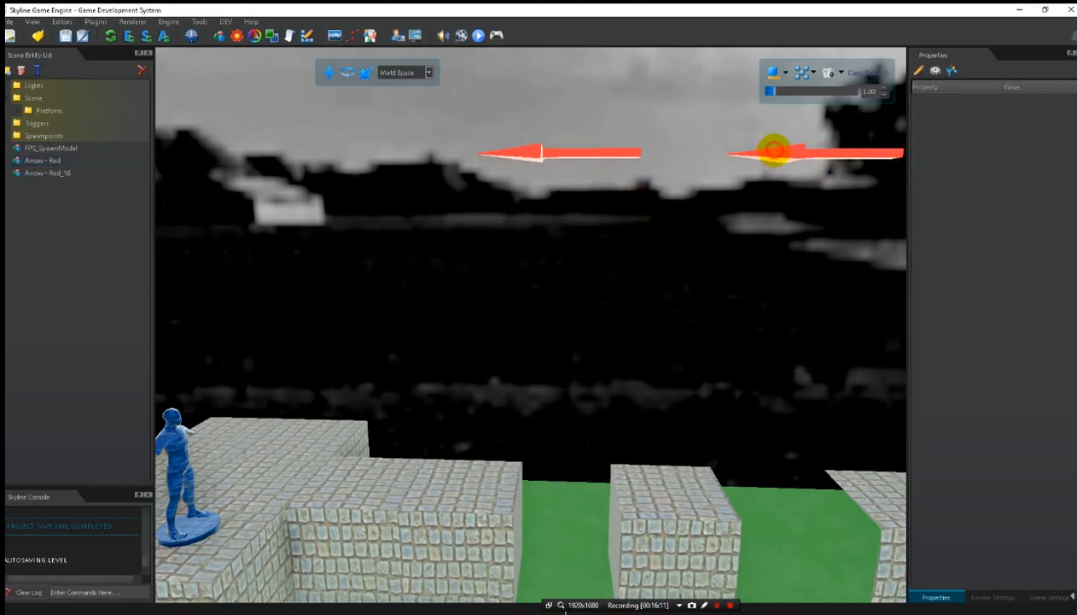
- Add a Lua micro script to the duplicated red arrow
click(807, 155)
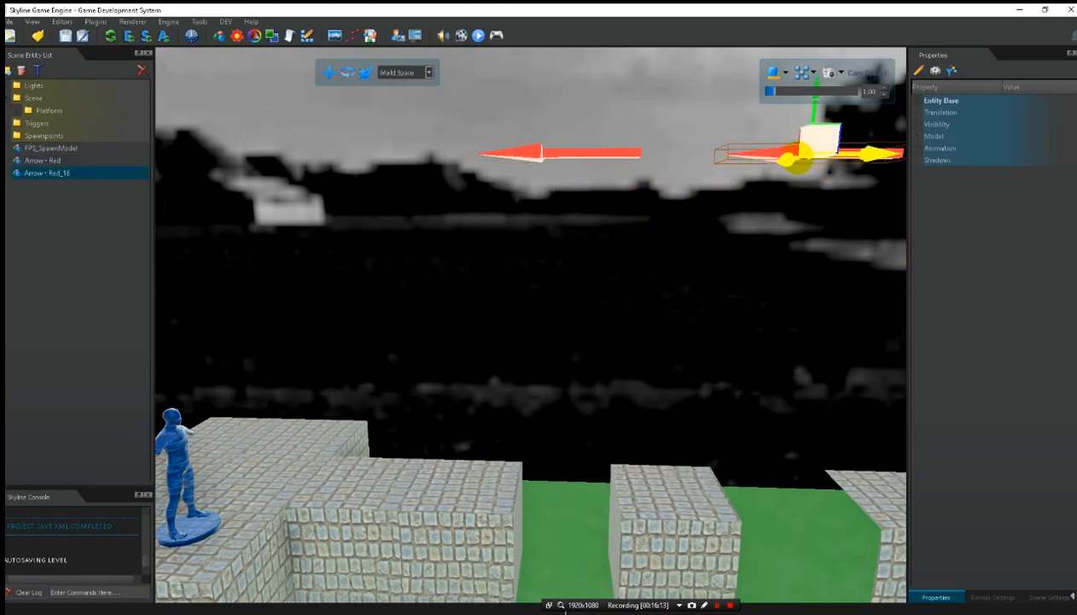
right_click(788, 157)
mouse_move(841, 207)
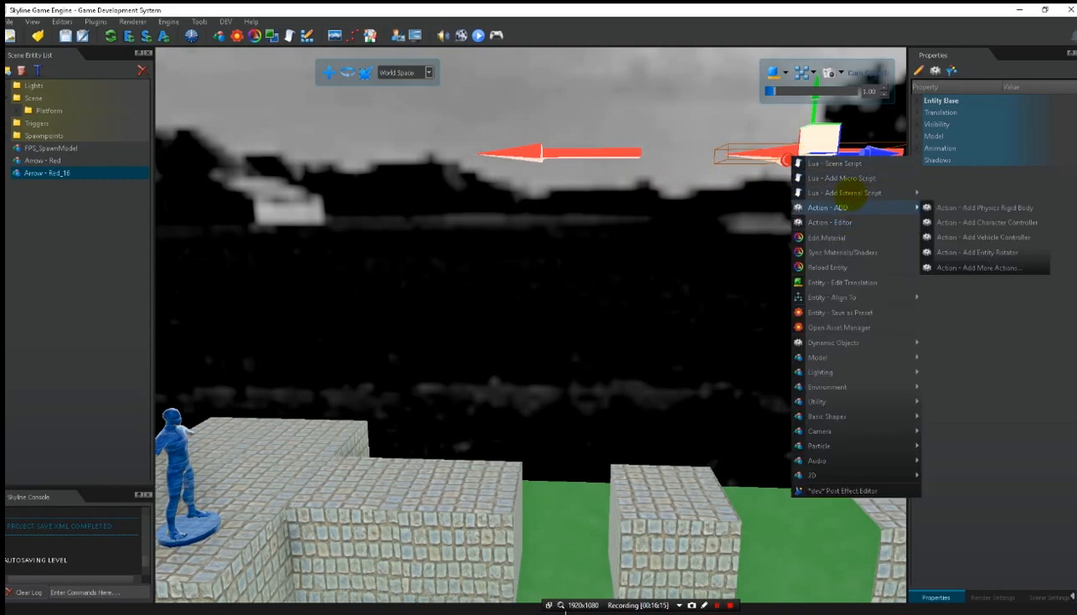
click(851, 179)
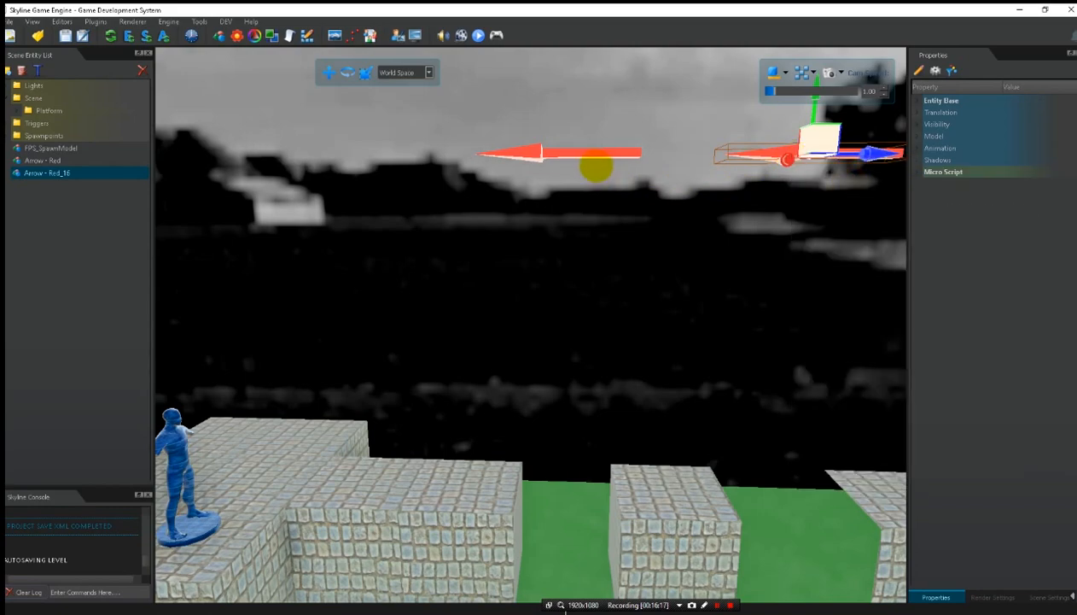
- Rename the original red arrow as barrelspawn01 and set its tag to barrelspawn
click(586, 155)
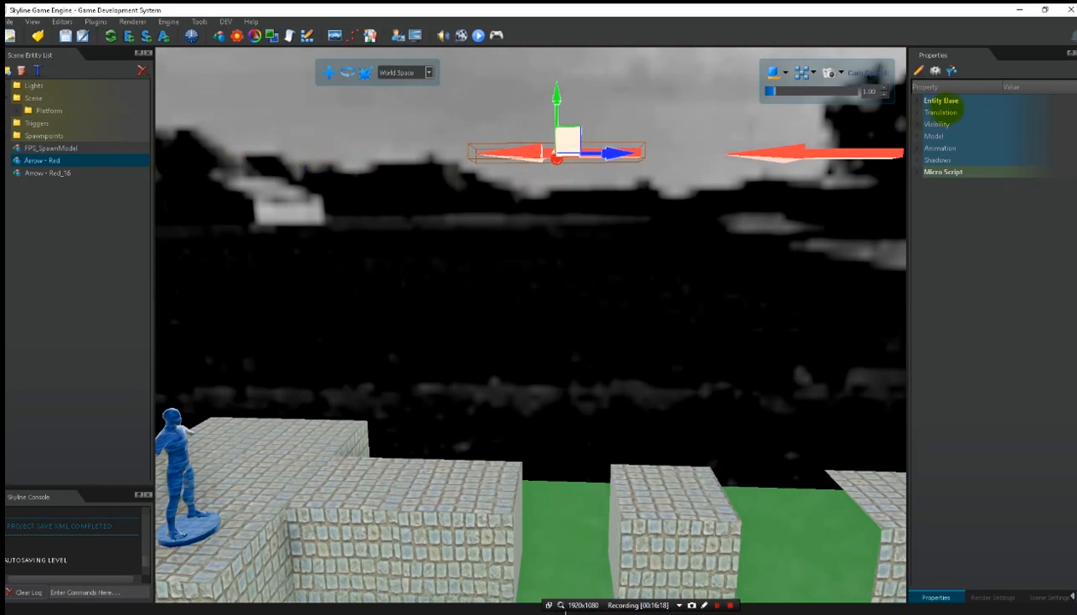
click(918, 100)
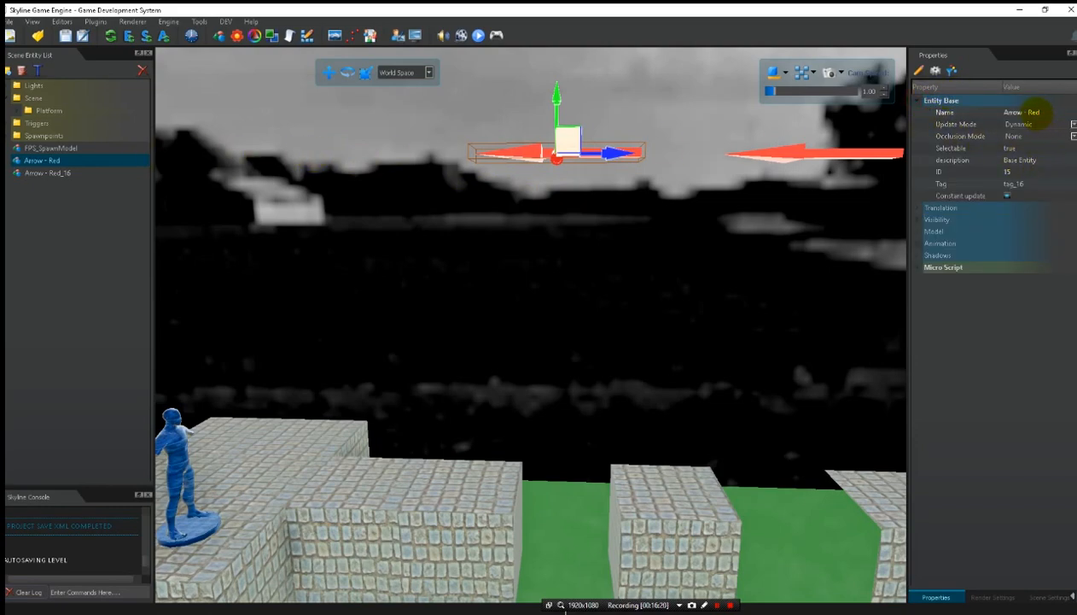
click(1023, 112)
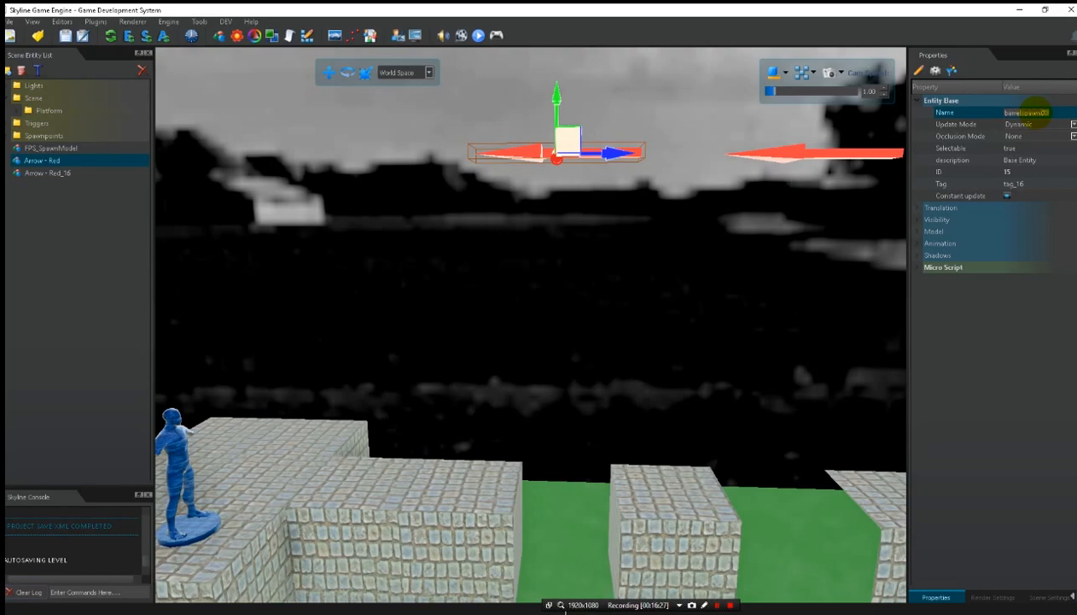
key(Return)
click(1021, 184)
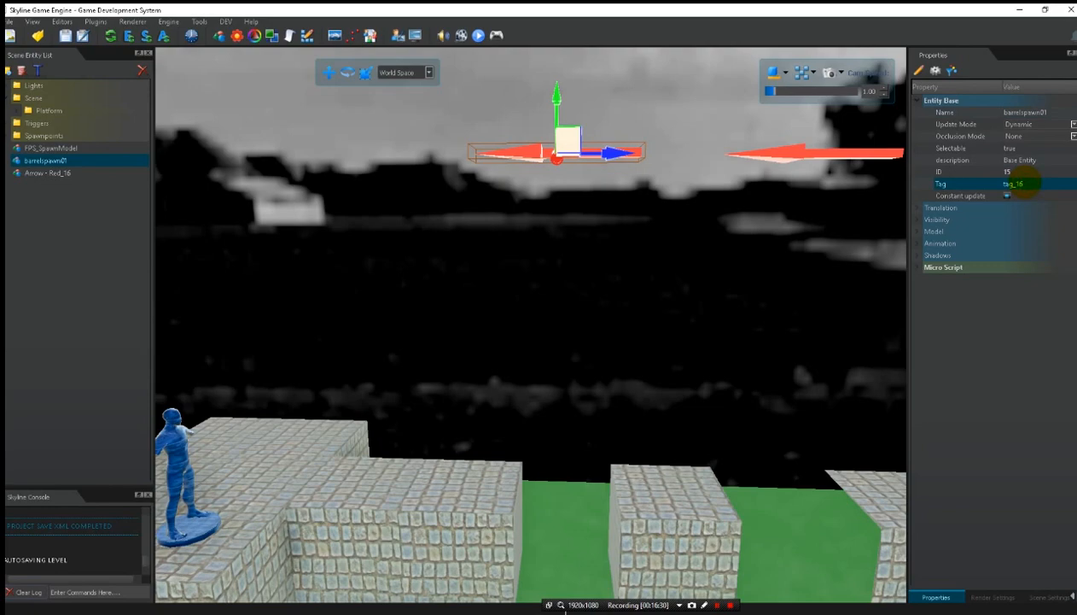
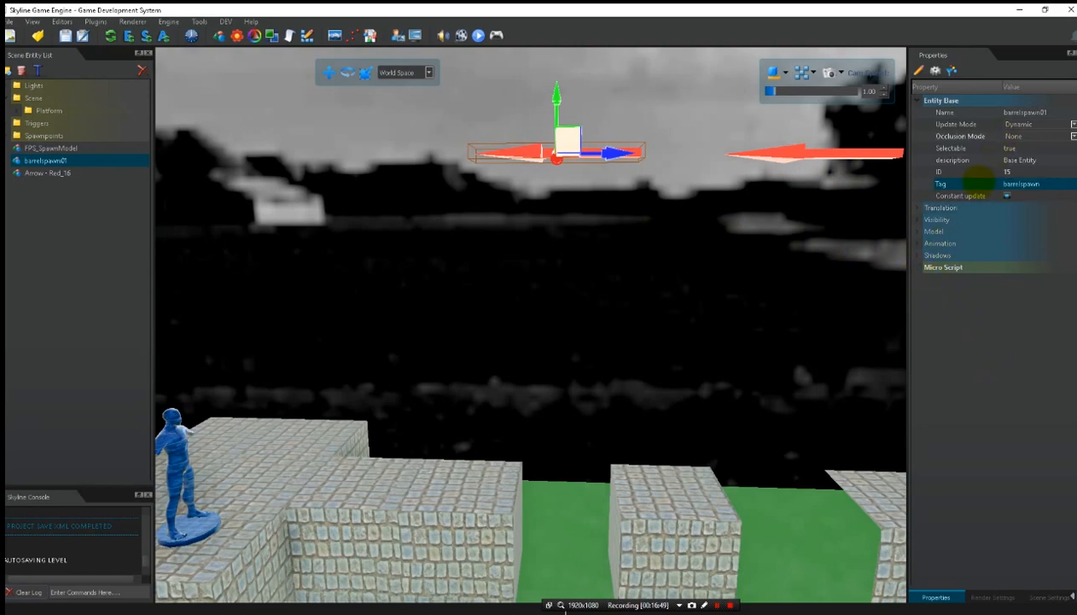
- Open barrelspawn01's micro script for editing and add "x,y,z = entity.getWorldPosition( 15 );" at the end of onInit
click(919, 267)
click(1011, 300)
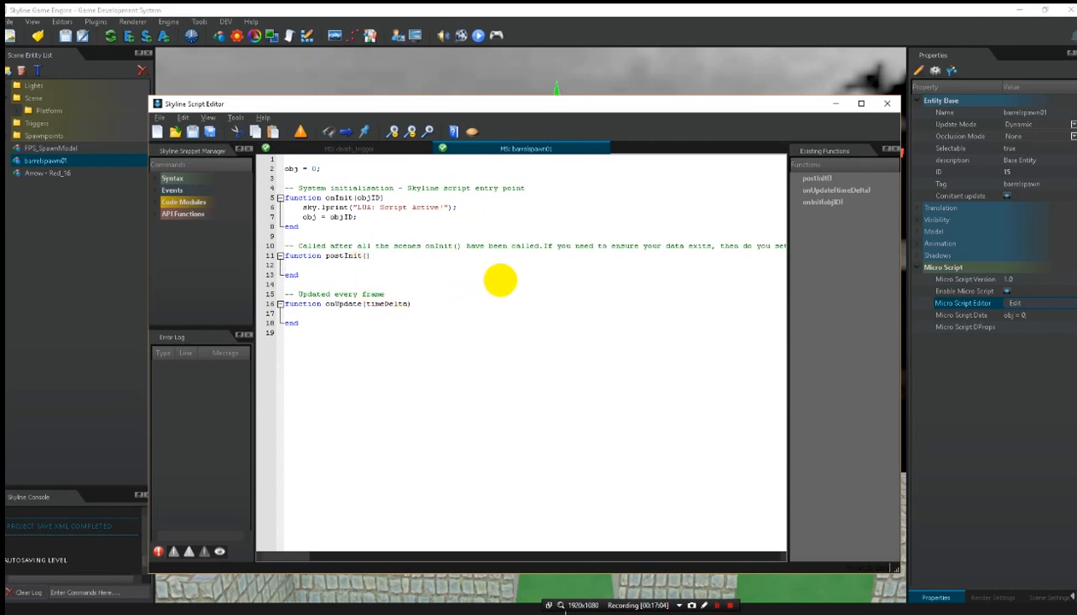
key(Tab)
key(Up)
key(Up)
key(Up)
key(Up)
key(Return)
key(Return)
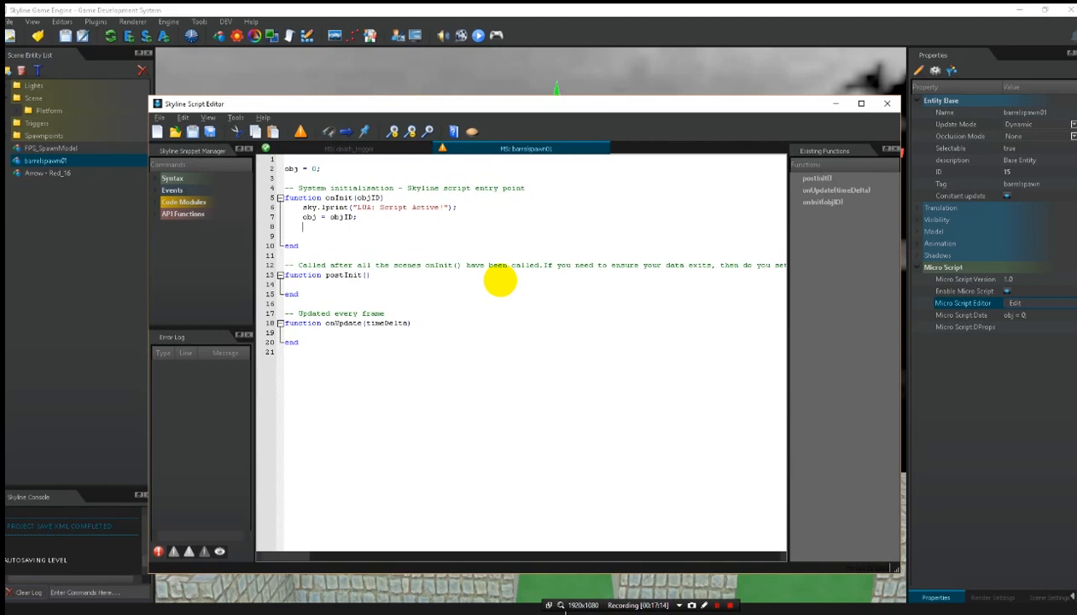
text(x,y,z = entity.getWorldPosition)
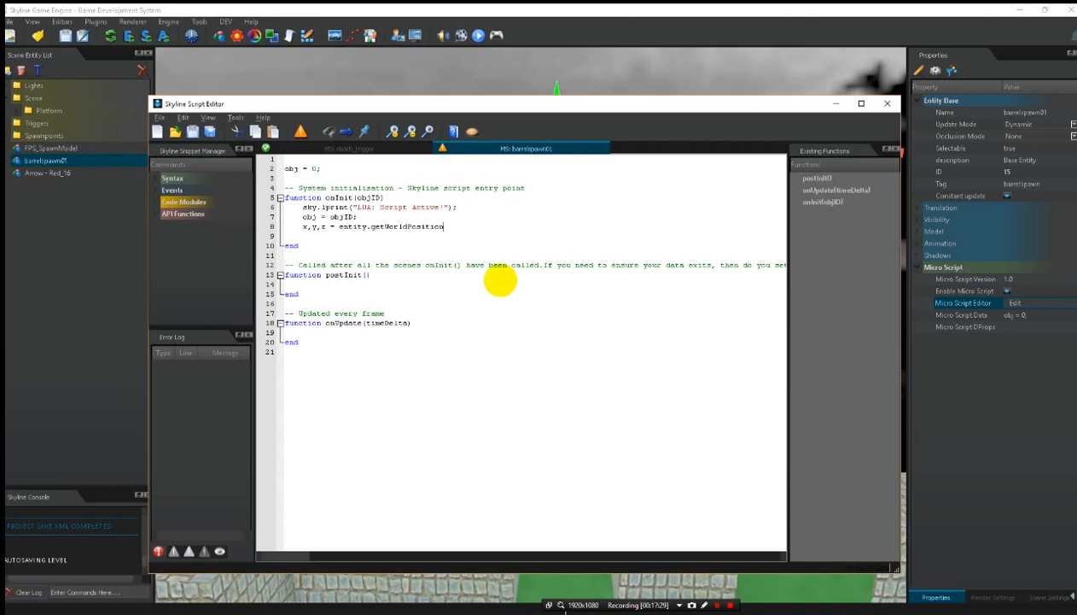
text(()
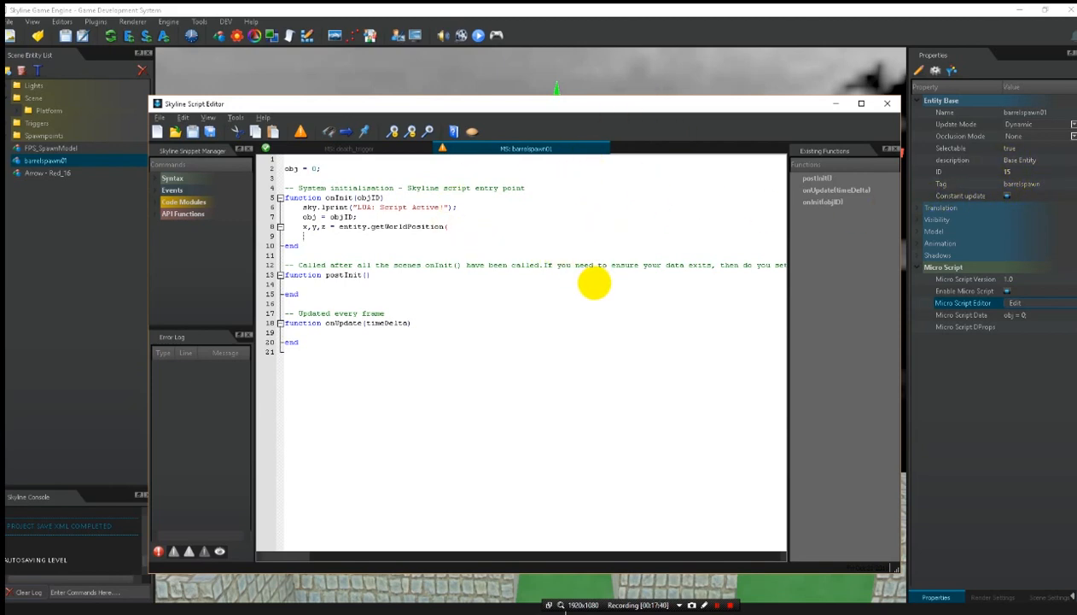
text(15 );)
- Add an if block to onUpdate reading "if( entity.exists(spawnID) == 0 then", with blank lines inside and a closing end
key(Down)
key(Down)
key(Down)
key(Down)
key(Return)
key(Return)
key(Return)
key(Return)
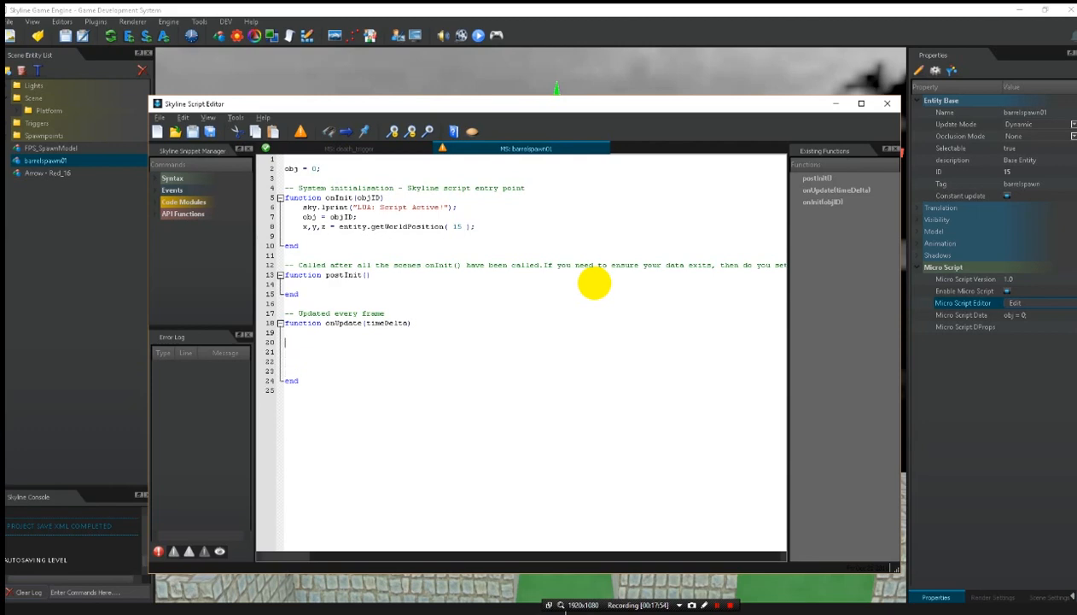
key(Tab)
text(if()
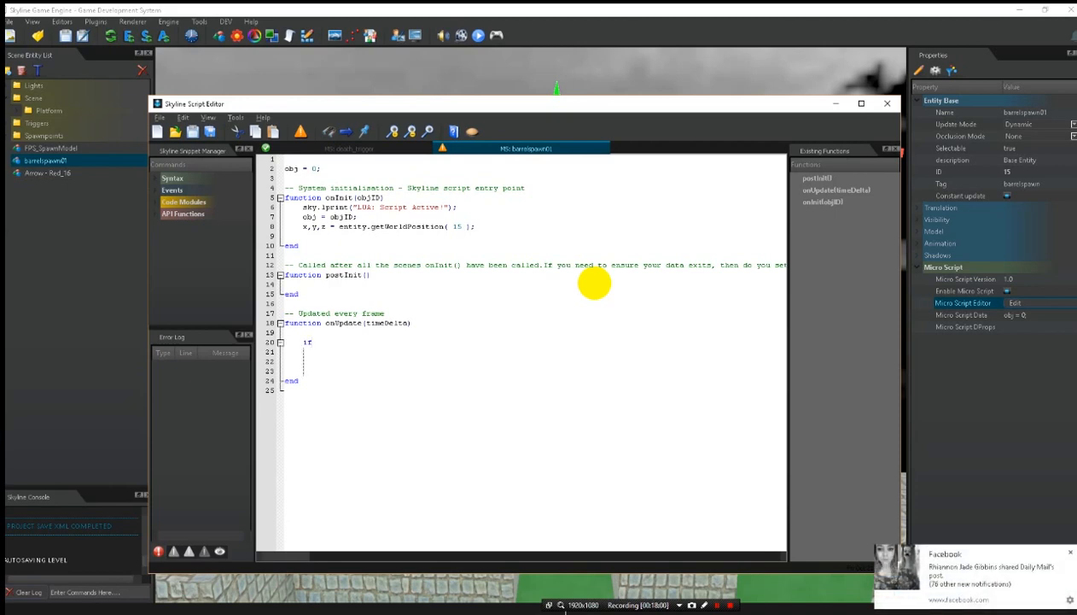
text( entity.exists(spawnID) == 0 then)
key(Return)
key(Return)
key(Return)
key(Return)
key(Return)
text(end)
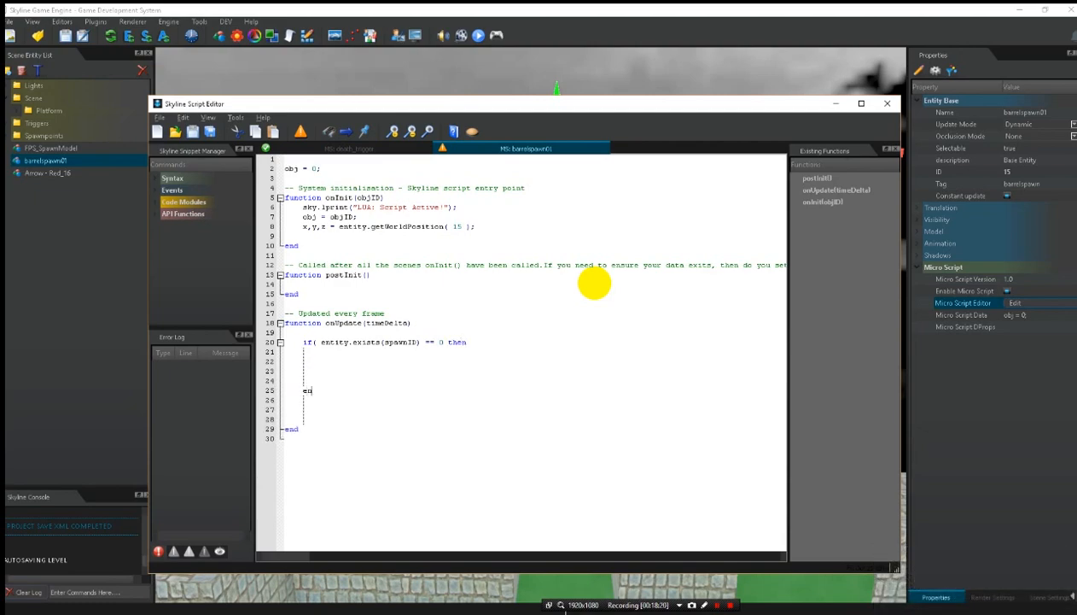
- Declare "spawnID = 0;" beneath the obj variable at the top of the script, followed by blank lines
key(Up)
key(Up)
key(Up)
key(Up)
key(Up)
key(Up)
key(Up)
key(Up)
key(Up)
key(Up)
key(Up)
key(Up)
key(Up)
key(Up)
key(Up)
key(Up)
key(Up)
key(Up)
key(Up)
key(Up)
text(spawnID)
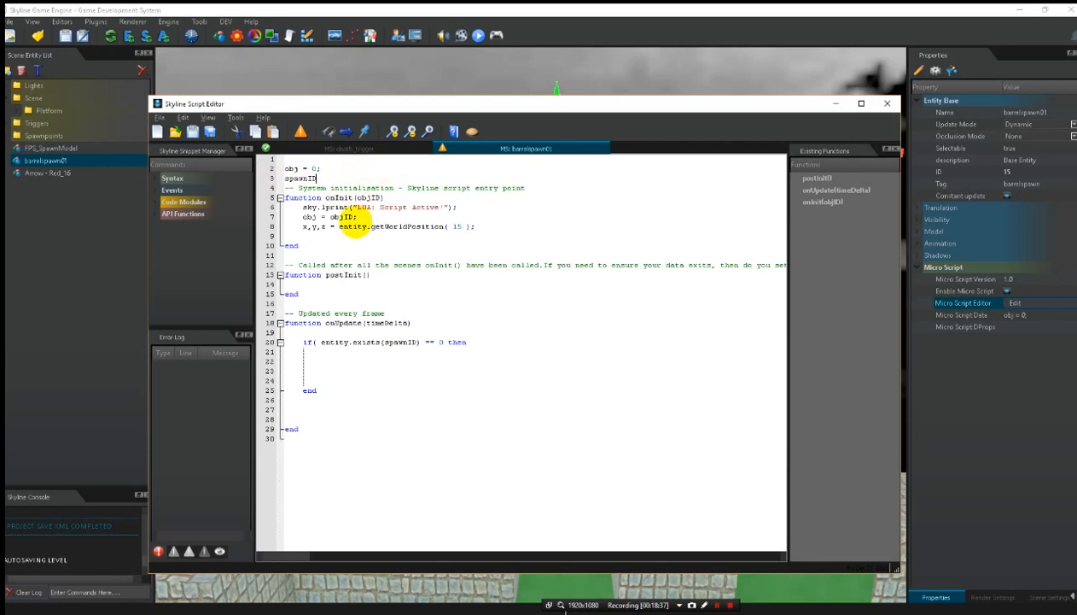
text(=0)
text( 0)
text(;)
key(Return)
key(Return)
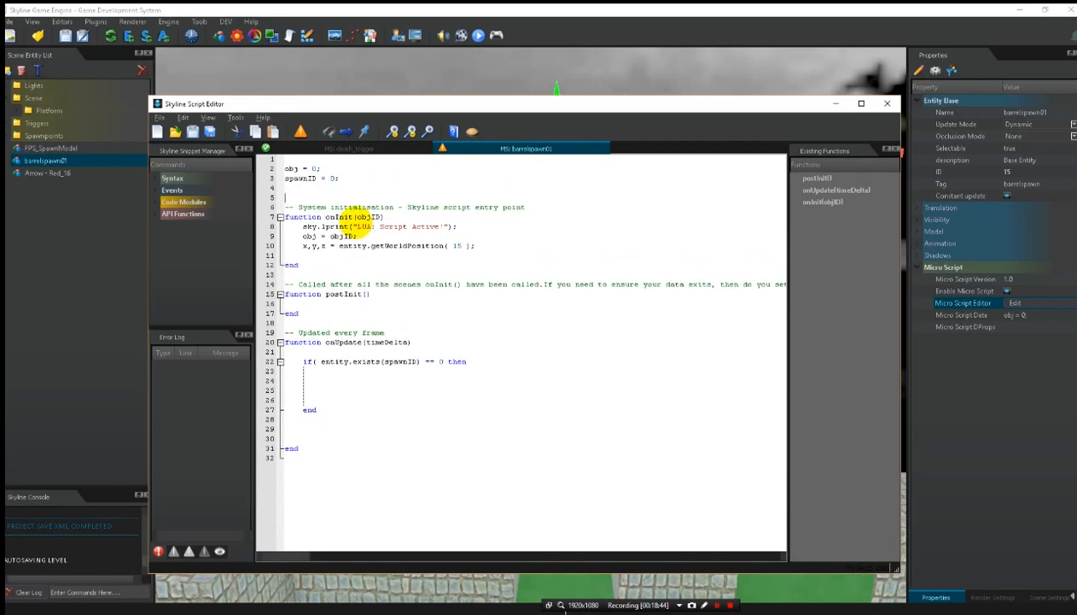
- Add the missing closing parenthesis before "then" in the onUpdate if condition
key(Down)
key(Down)
key(Down)
key(Down)
key(Up)
key(End)
key(ctrl+Left)
text())
- Add the debug line sky.lprint("barrel Does not exists"); inside the if block
key(Down)
key(Down)
key(Down)
key(Up)
key(Down)
text(sky.lprint("barrel)
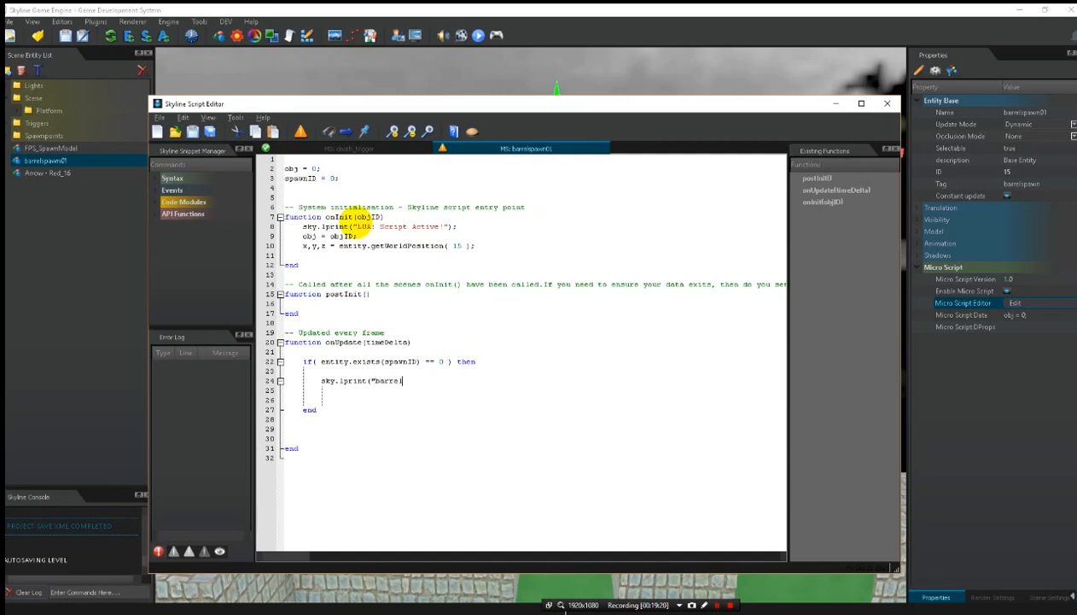
text( Does not exists");)
key(Return)
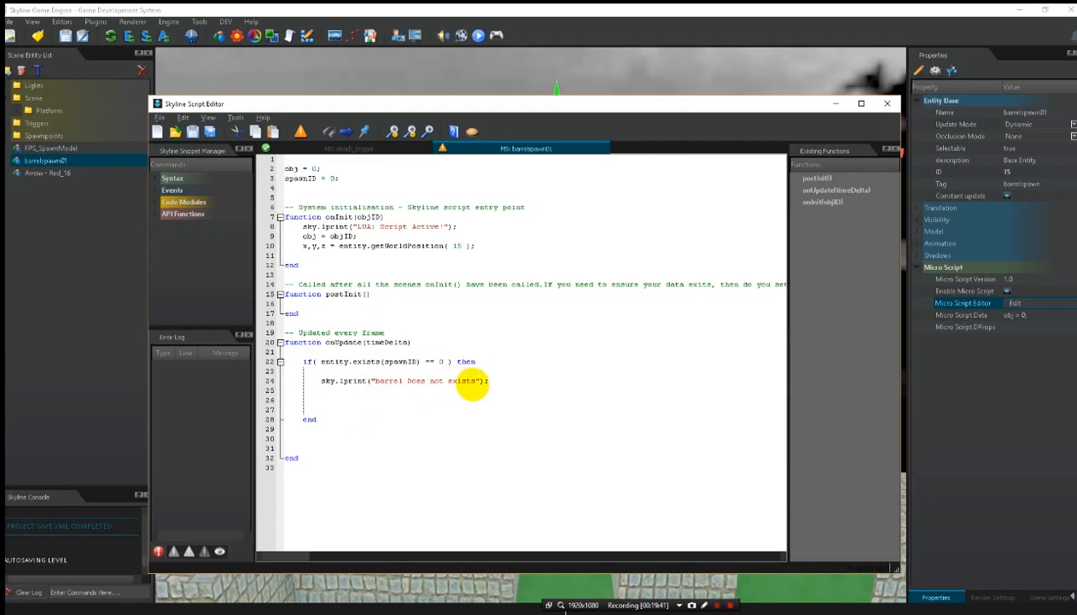
- Add the line spawnID = entity.spawnPreset("Barrel05",x,y,z); below the debug print
text(spawnID = entity.spawnPreset)
text(()
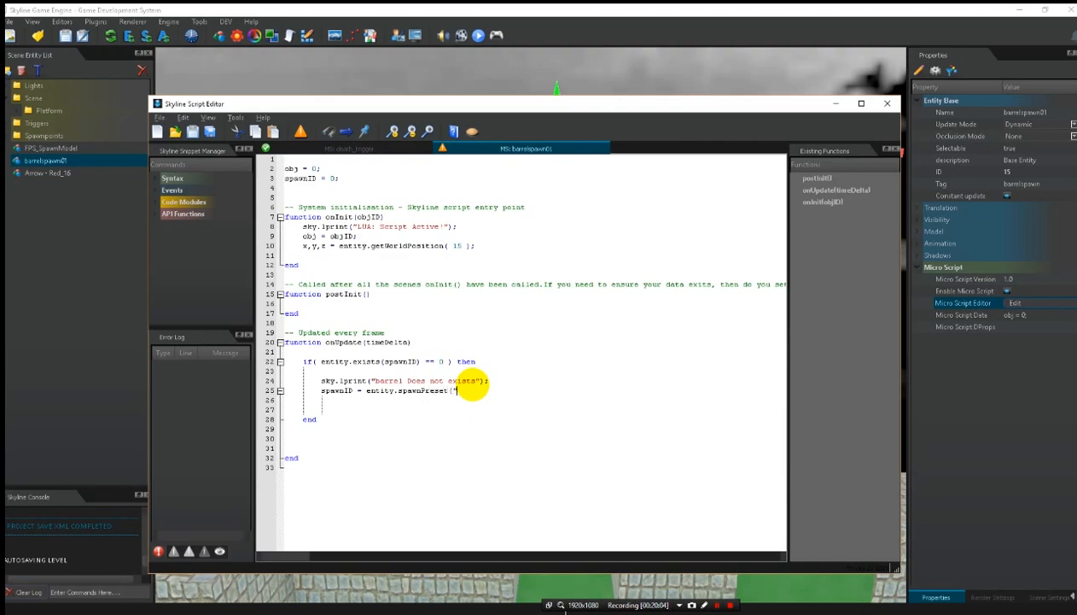
text("Barrel05",x,y,z)
text();)
key(Return)
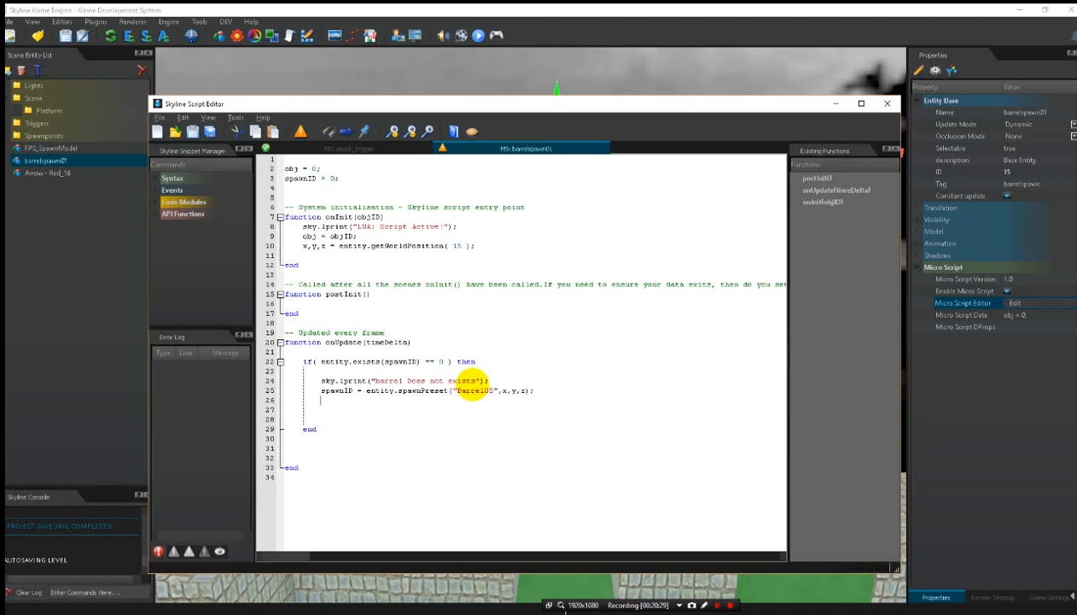
- Tag the spawned barrel by adding entity.setTag(spawnID,"barrel01"); below the spawnPreset line
text(entity.setTag()
text(spaw)
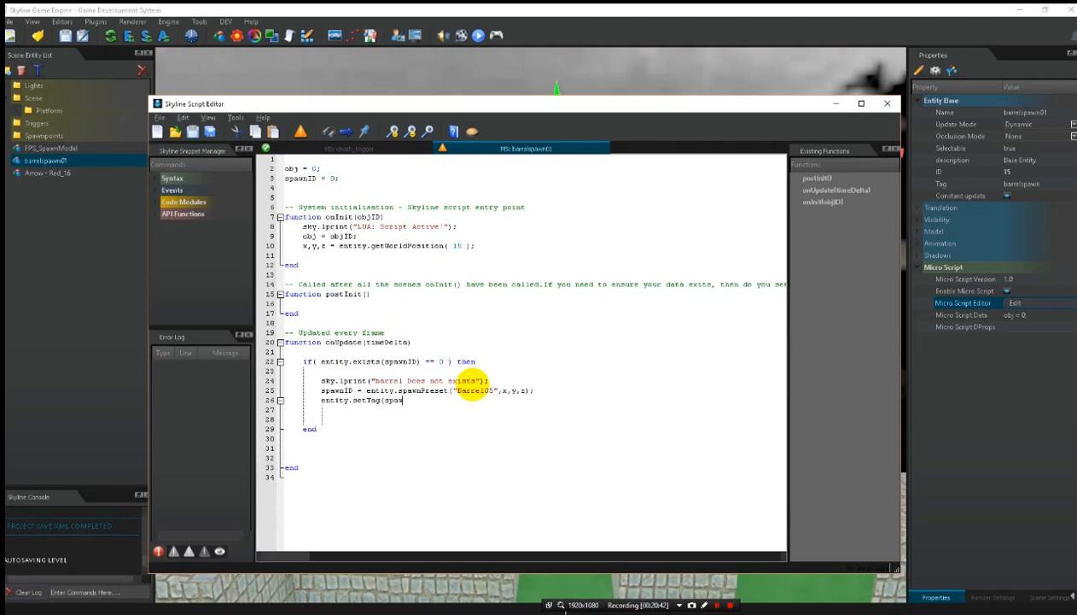
text(nID,"barrel01"))
- Declare "x,y,z =0;" below the spawnID variable at the top of the script
key(Up)
key(Up)
key(Up)
text(x,y,z)
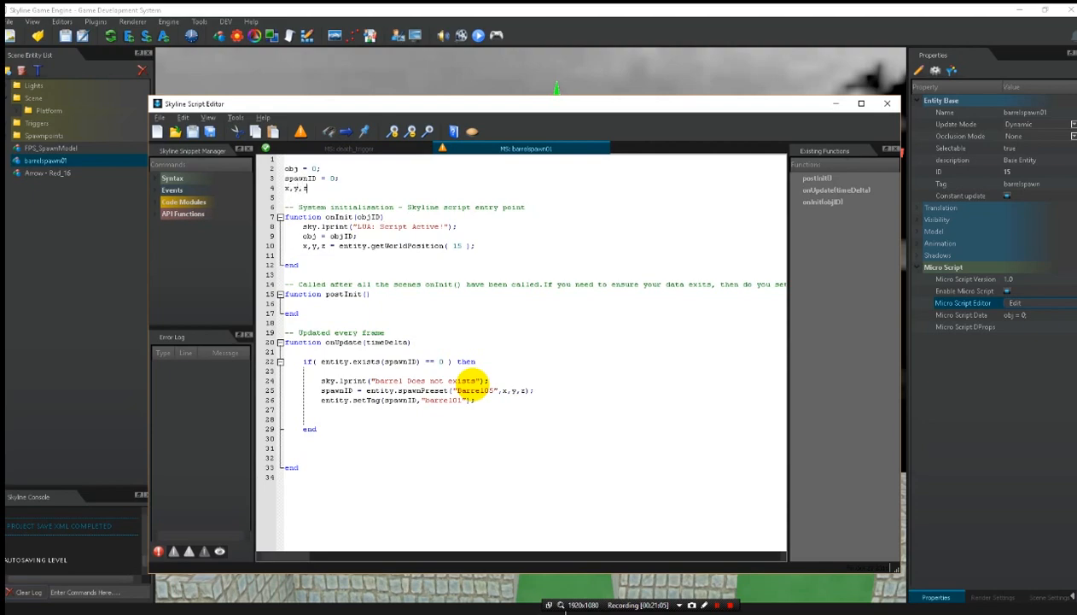
text( =0;)
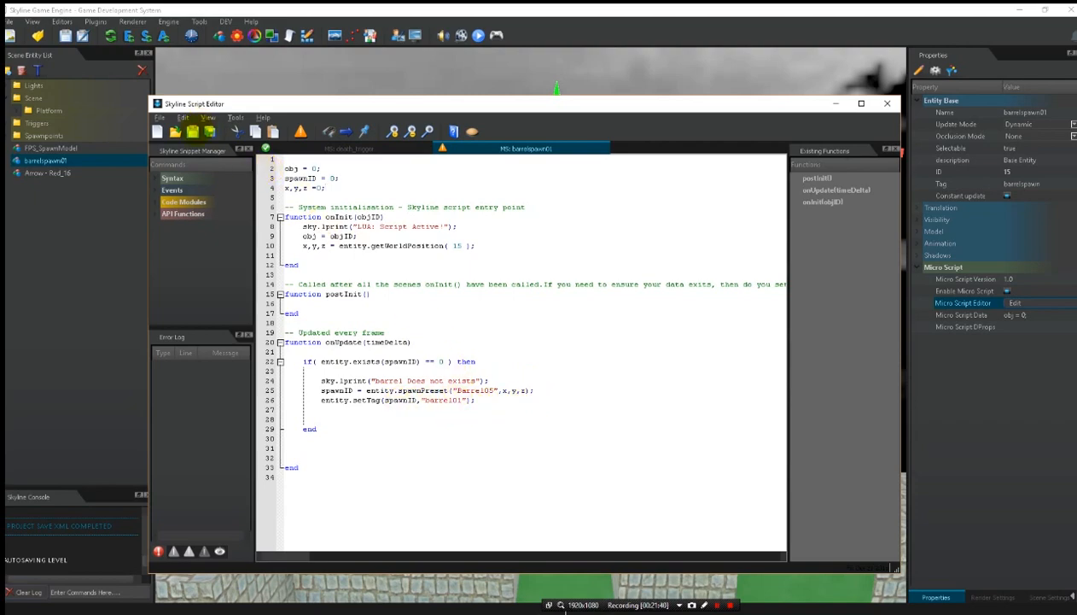
- Save the barrelspawn01 script, play-test the level, and stop the game
click(193, 131)
click(576, 61)
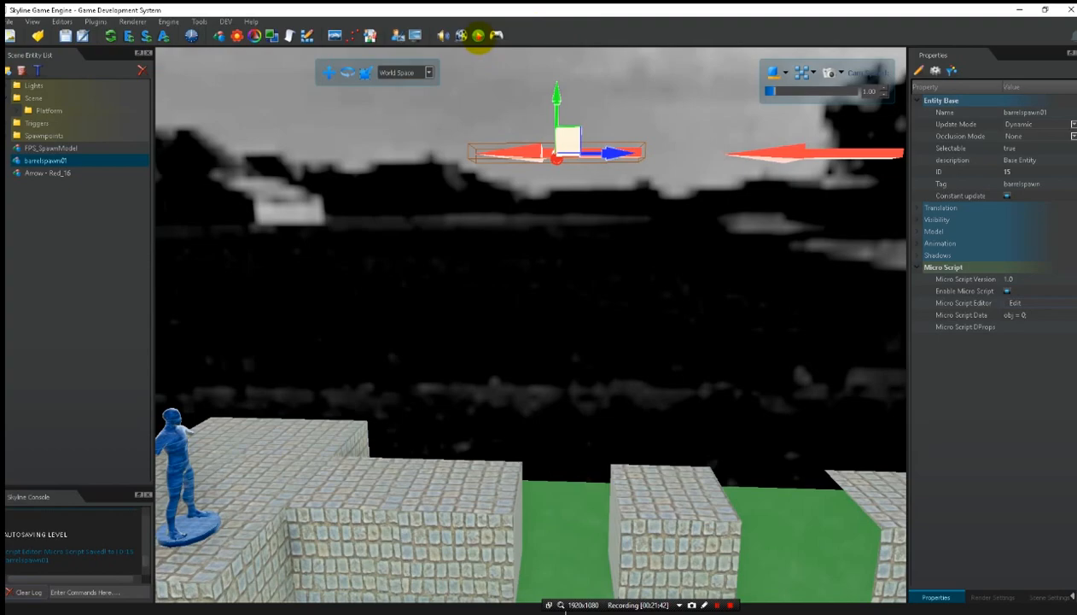
click(479, 35)
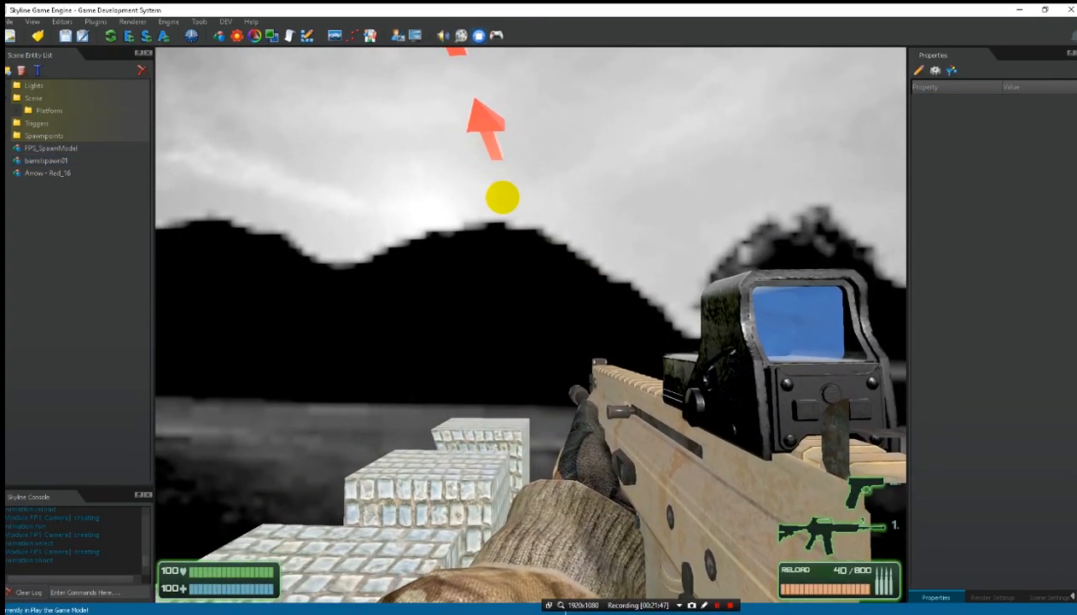
key(Escape)
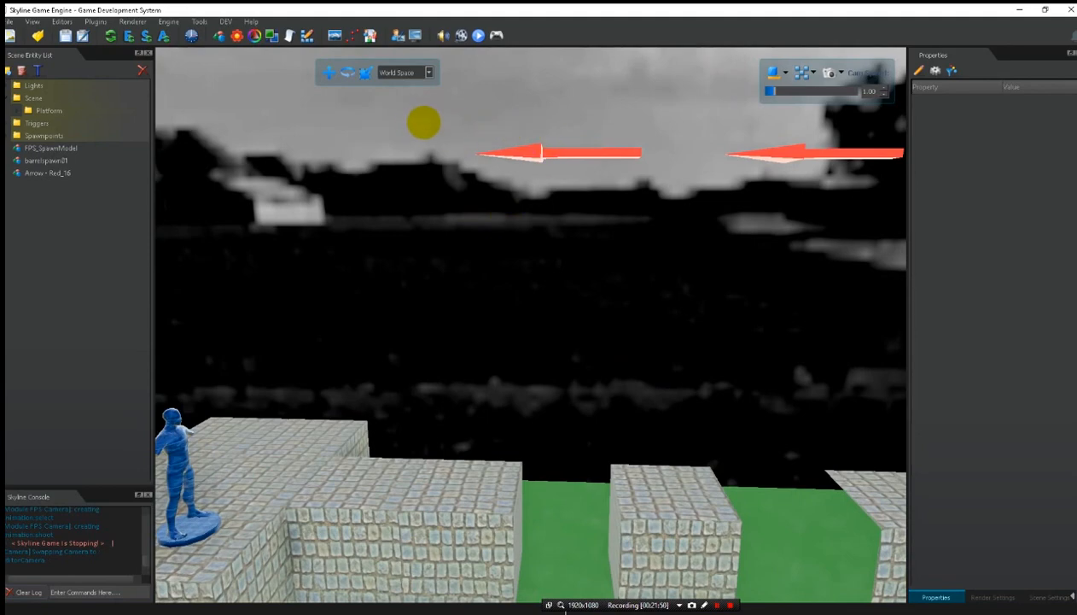
- Replace the entire barrelspawn01 script with the copied, commented version that checks entity.exist and spawns Barrel05
key(alt+Tab)
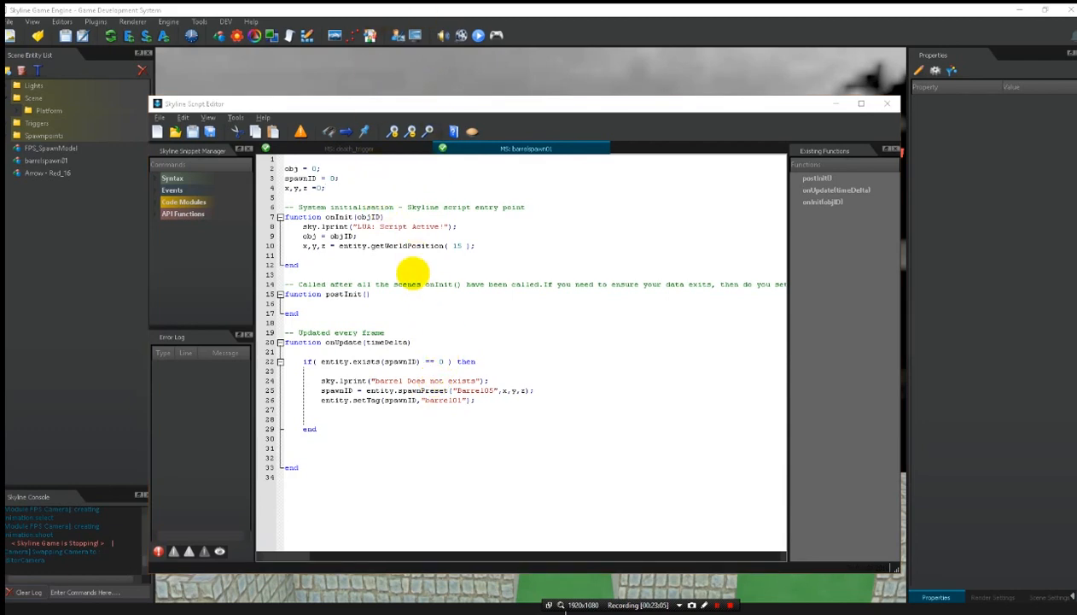
click(413, 305)
key(ctrl+a)
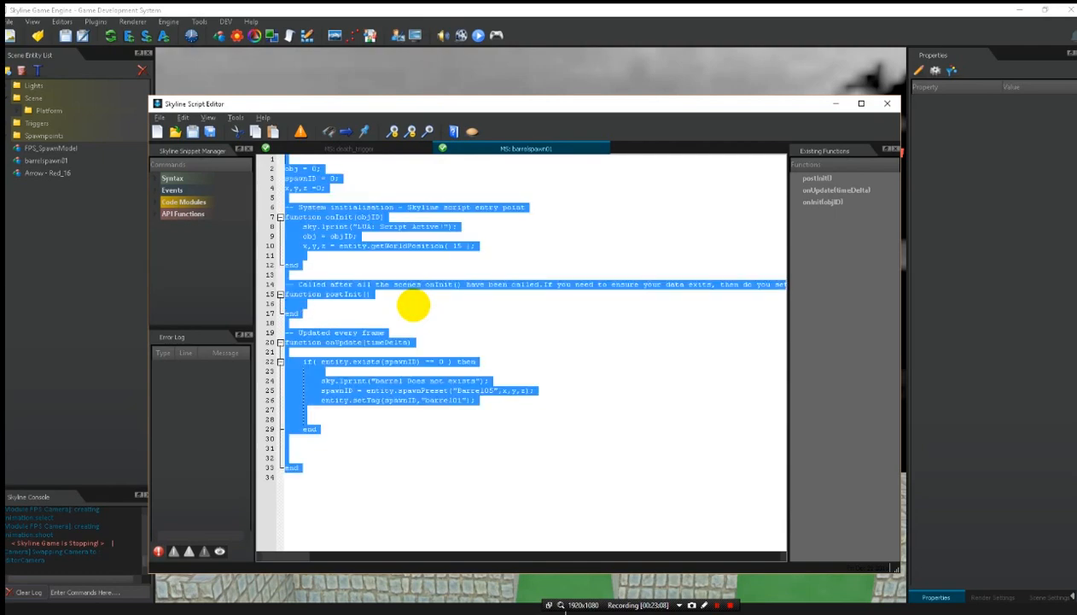
key(ctrl+v)
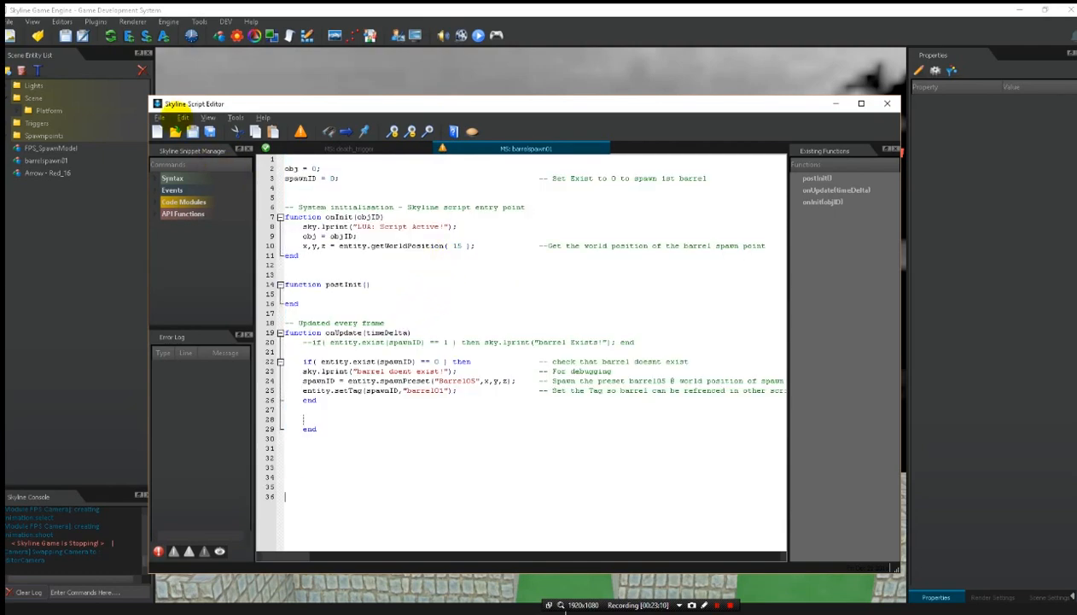
- Save the replaced barrelspawn01 script, run the game to test the barrel spawning, and stop it
click(192, 132)
click(542, 23)
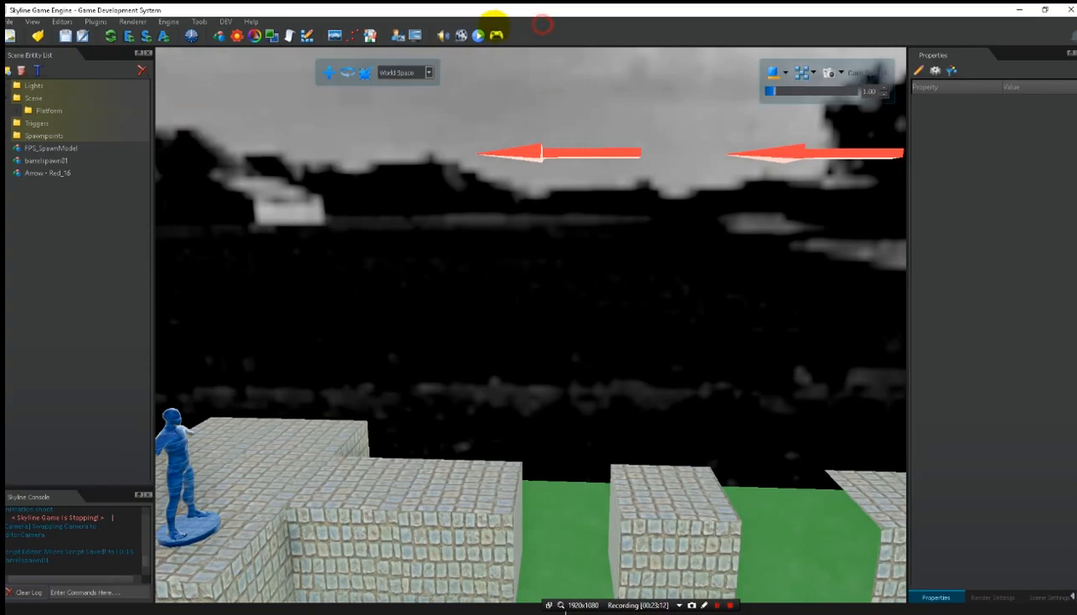
click(479, 35)
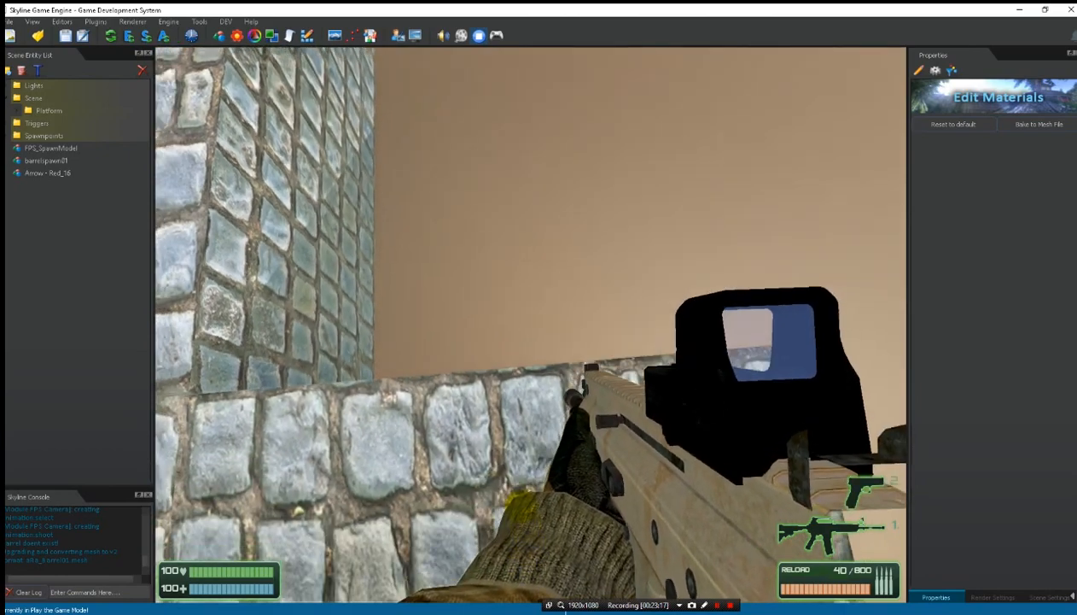
key(Escape)
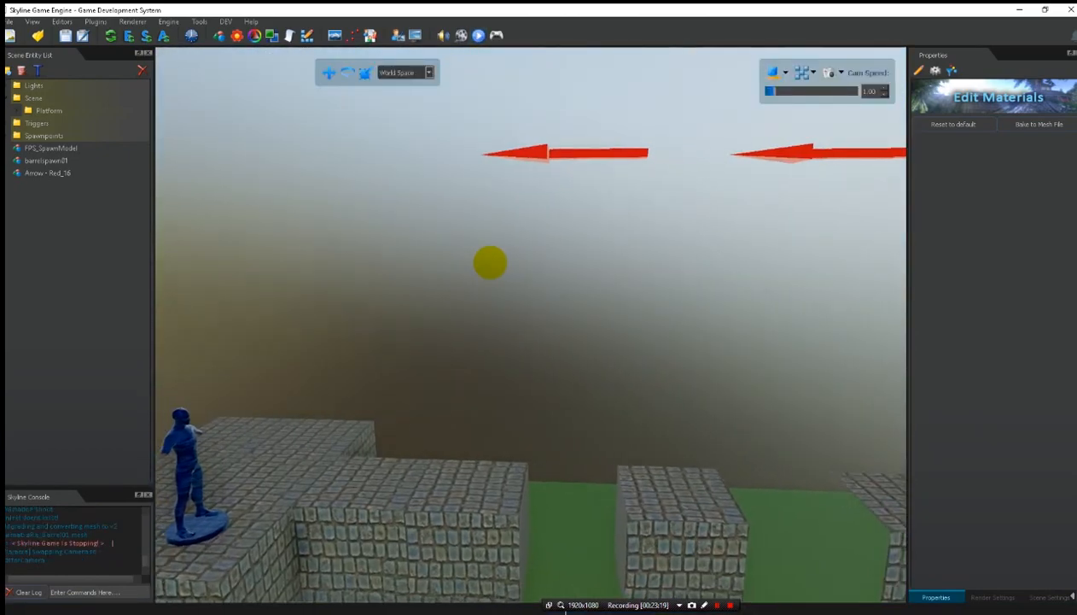
- In the death_trigger script, add 'if entname == ("barrel01") then' below the Player check inside onTrigger_Enter
key(alt+Tab)
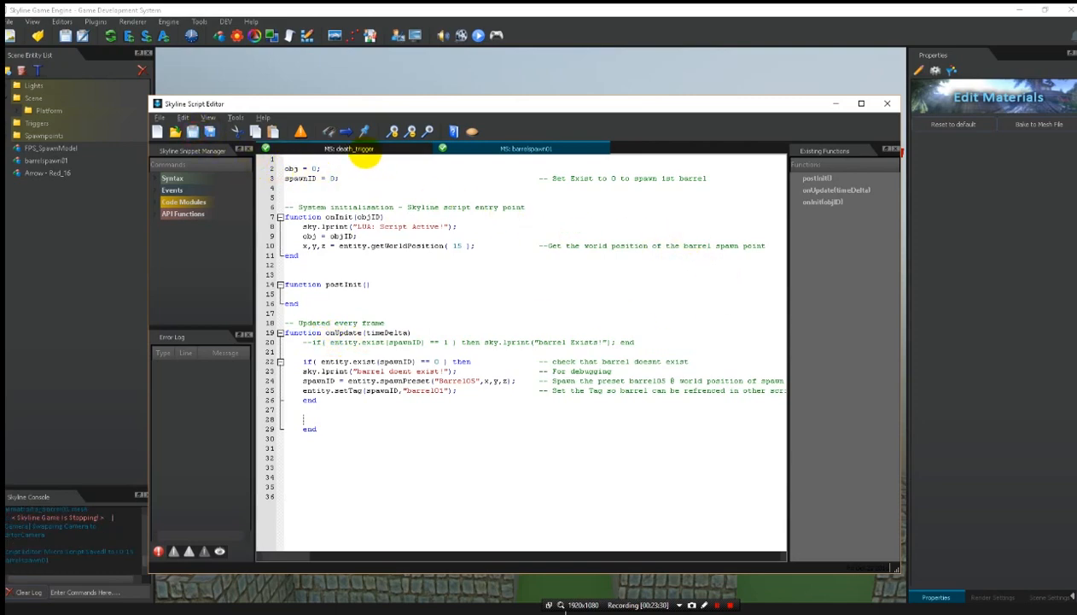
click(350, 148)
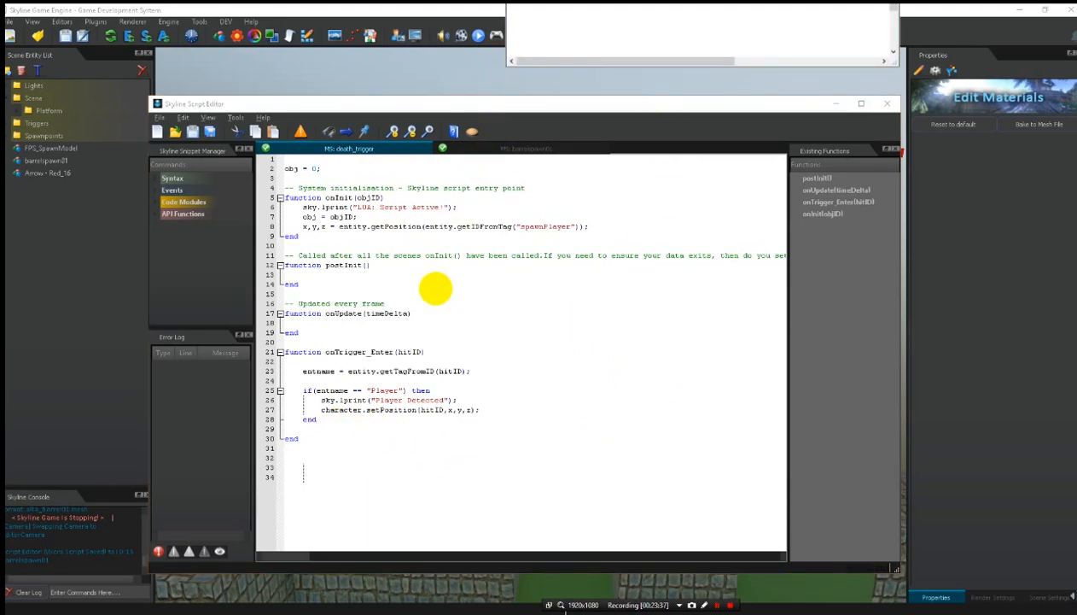
click(338, 419)
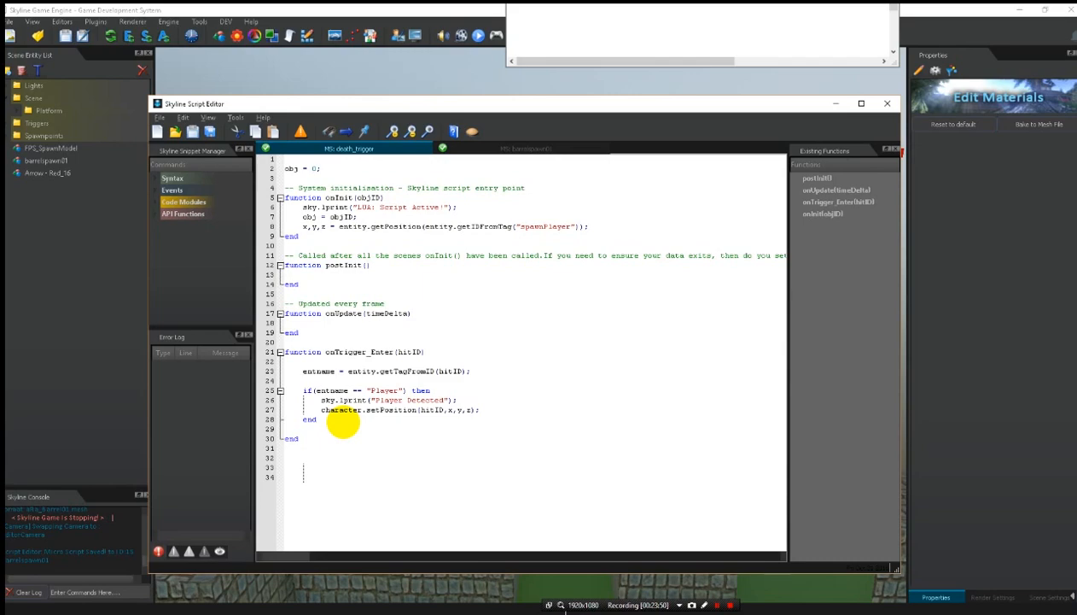
key(Return)
key(Return)
text(if entna)
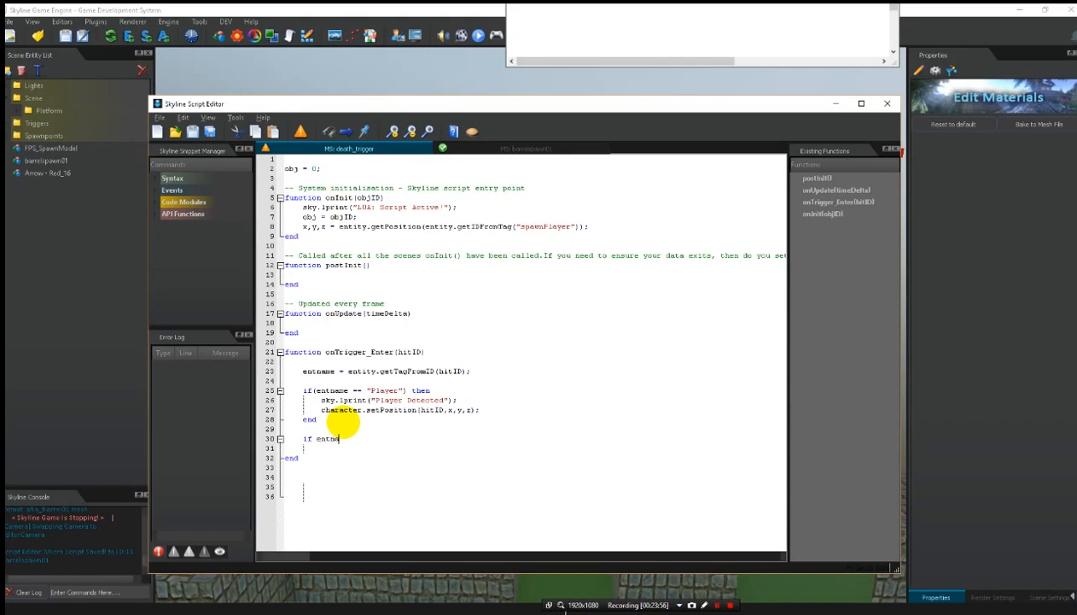
text(me == )
text("barrel01"))
key(Left)
key(Left)
key(Left)
key(Left)
key(Left)
text(()
key(BackSpace)
key(BackSpace)
text(then)
key(Return)
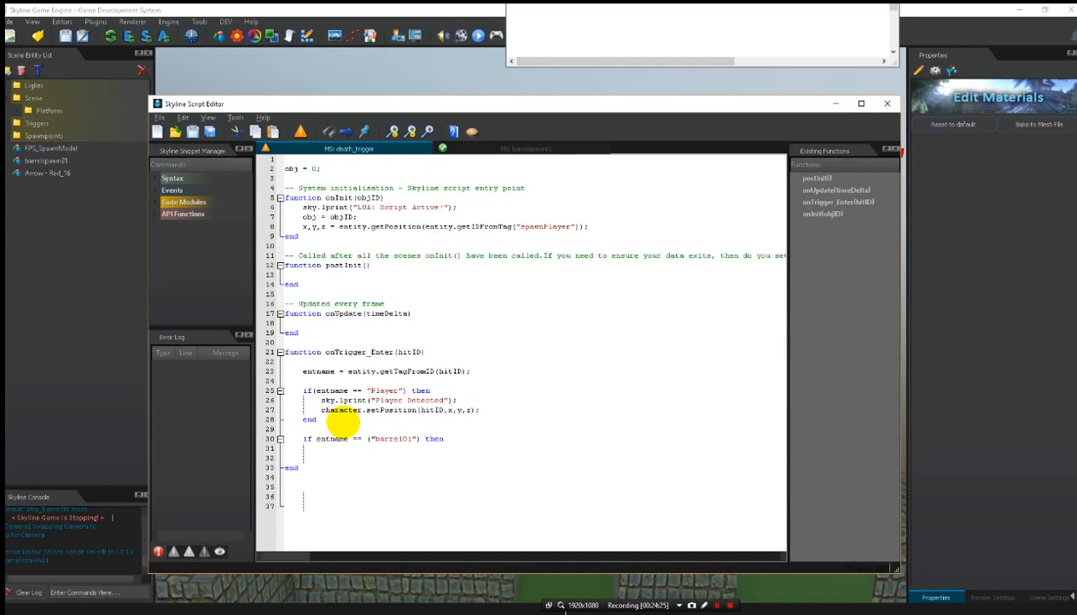
- Complete the barrel01 condition with 'entity.delete(entity.getIDFromTag("barrel01"));' and a closing 'end'
text(entity.delete()
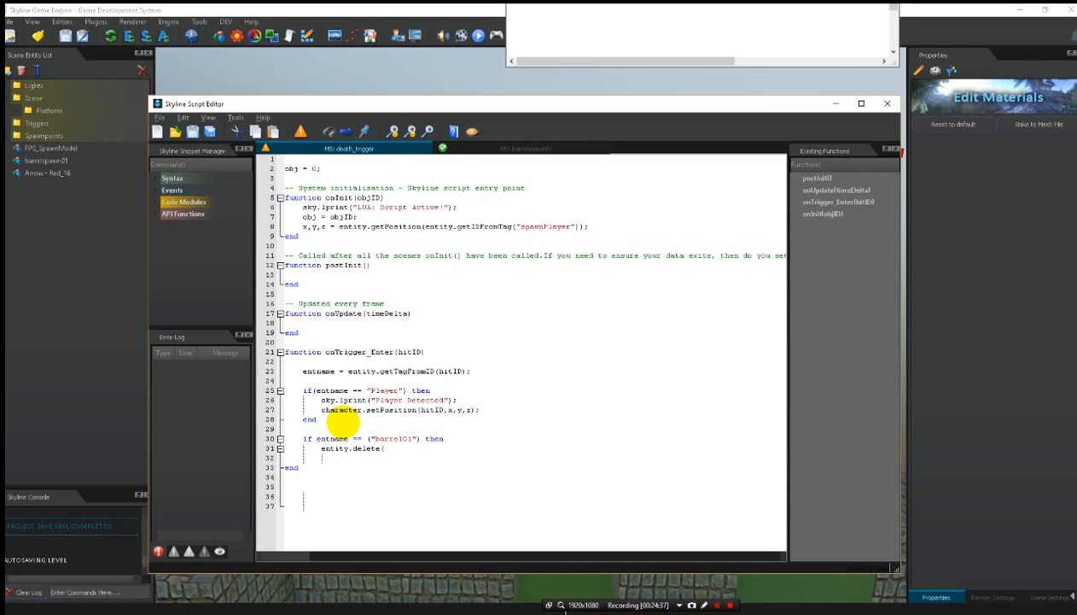
text(entity.)
text(getIDFromTag("barrel)
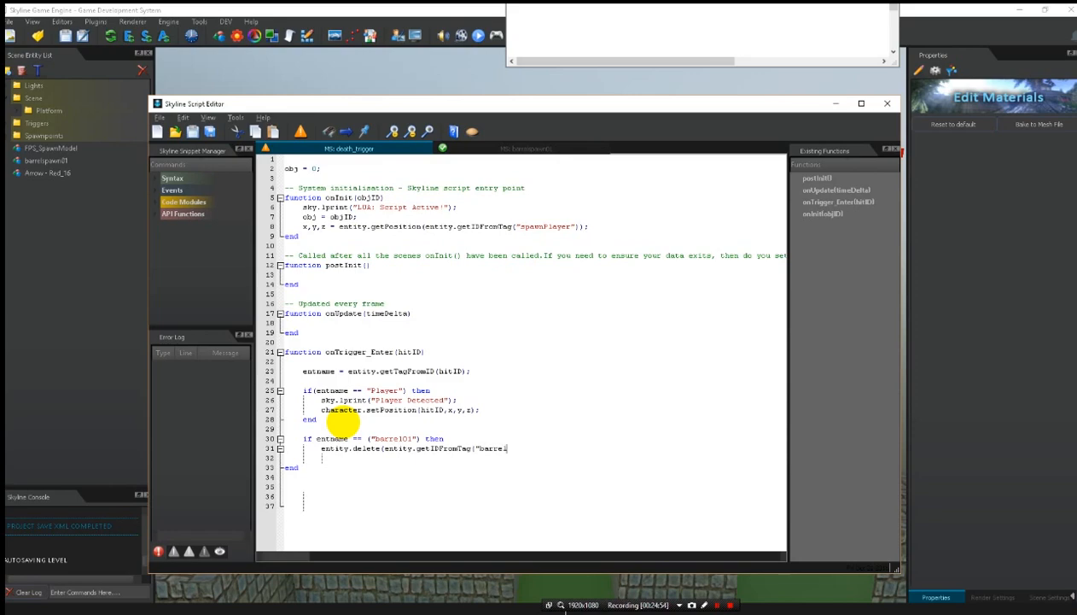
text(01"));)
key(Return)
text(end)
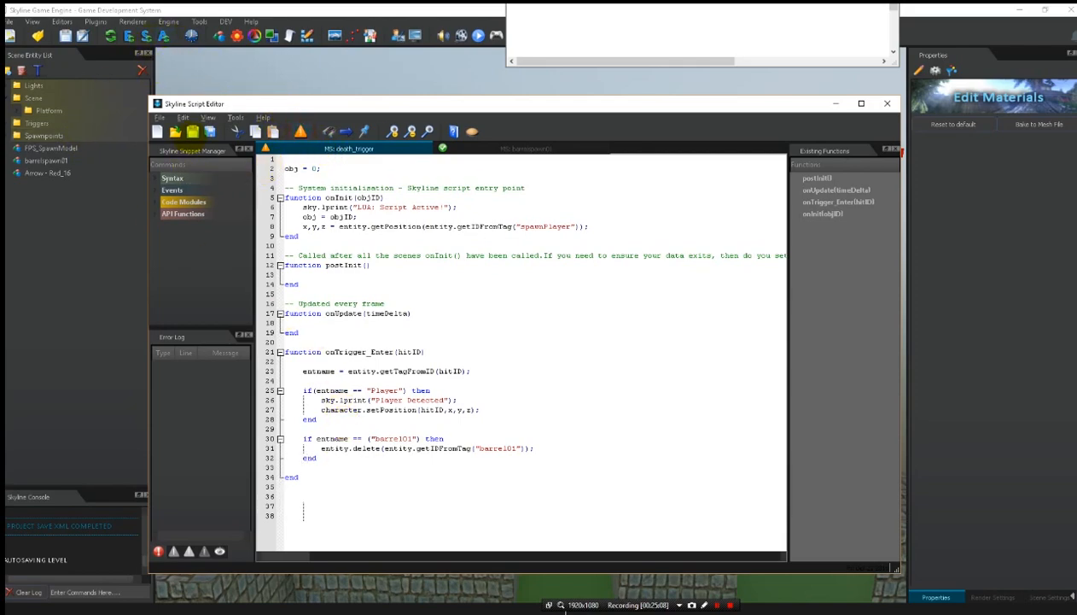
- Save the death_trigger script, run the game to test the barrel deletion, and stop it
click(192, 131)
click(476, 35)
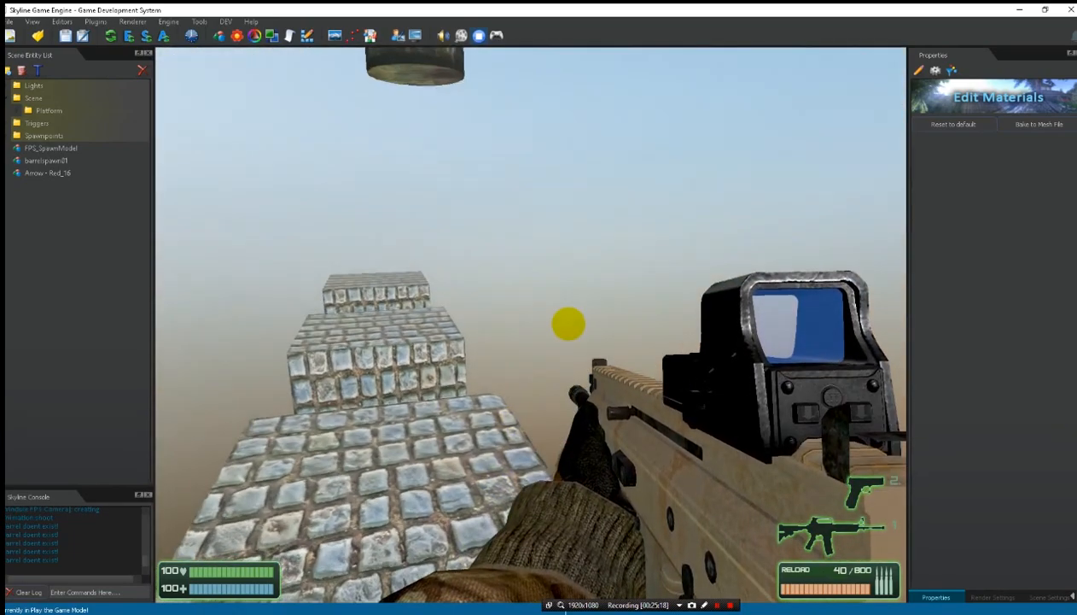
key(Escape)
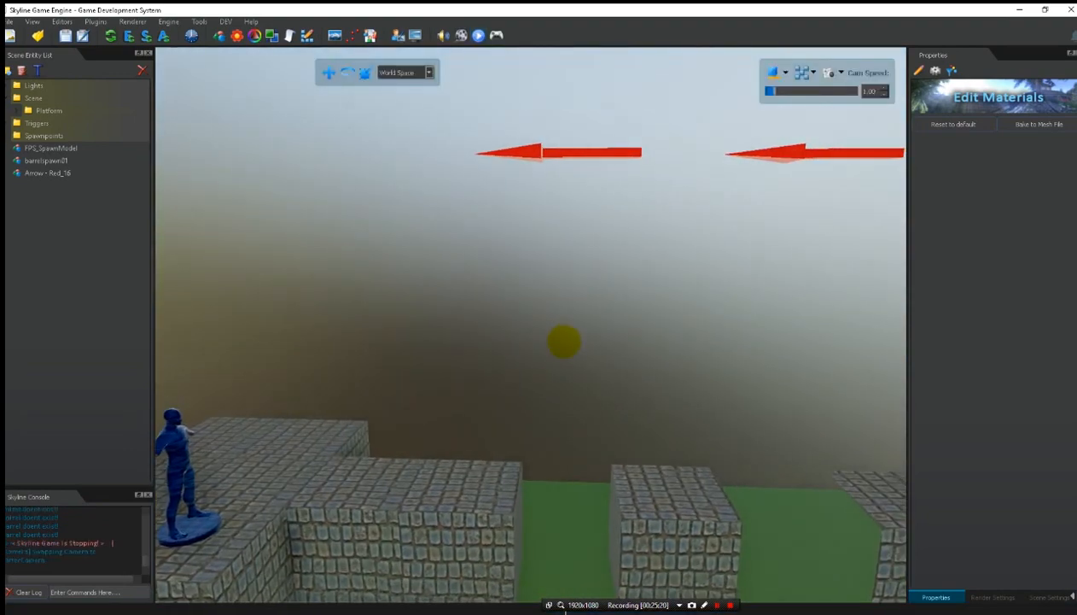
- Shift the barrelspawn01 arrow slightly sideways across the stone platform row, away from the player spawn
right_drag(637, 387, 628, 519)
key(s)
key(w)
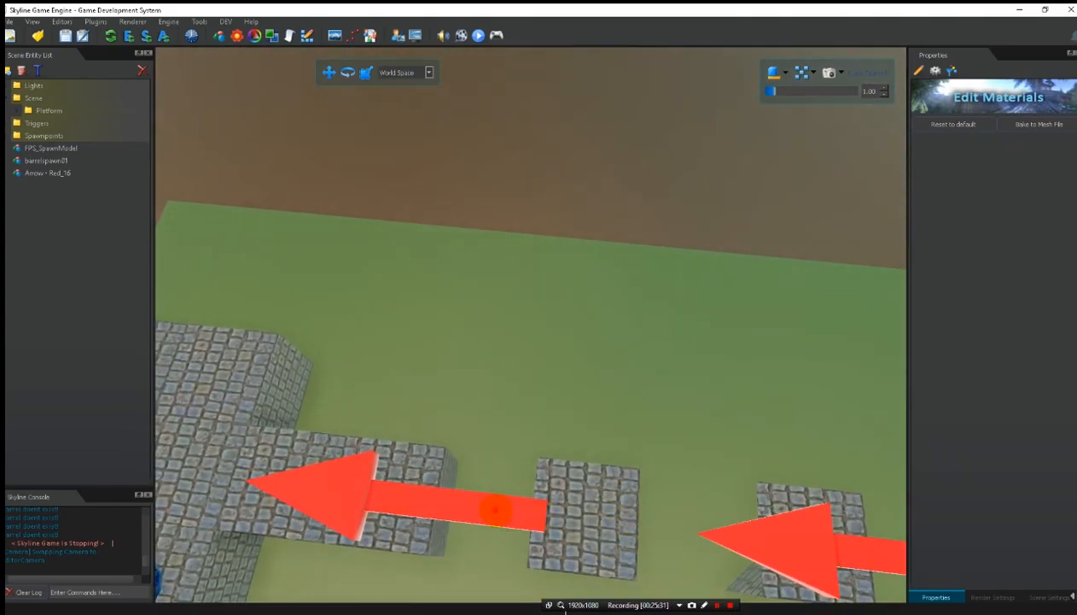
click(437, 474)
drag(406, 446, 420, 414)
- Replace the Arrow - Red_16 arrow with a duplicate of barrelspawn01 placed farther along the platform row
click(822, 562)
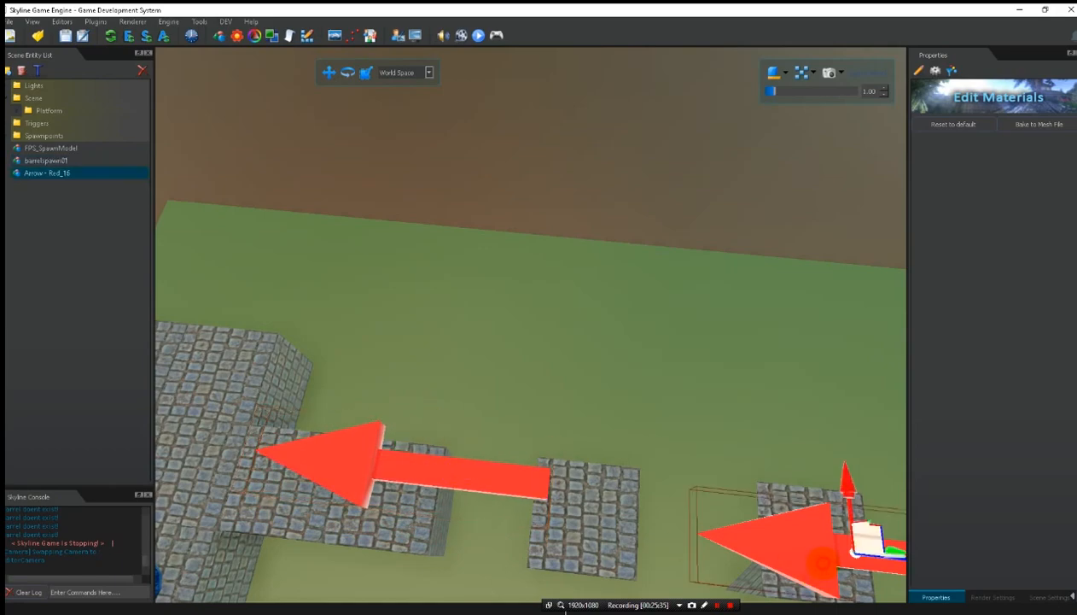
drag(843, 489, 833, 459)
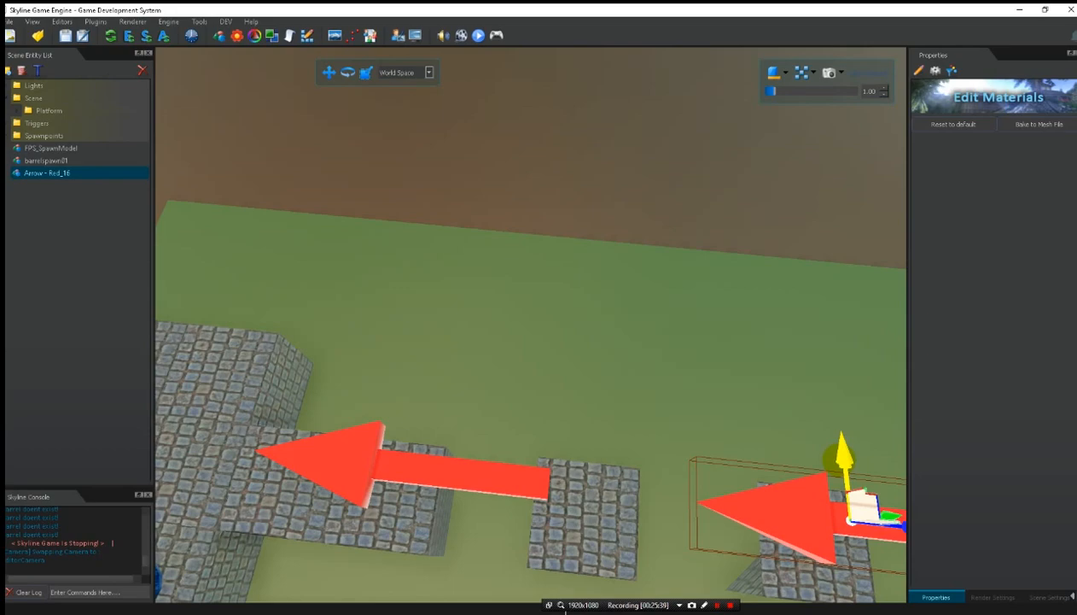
key(Delete)
click(461, 465)
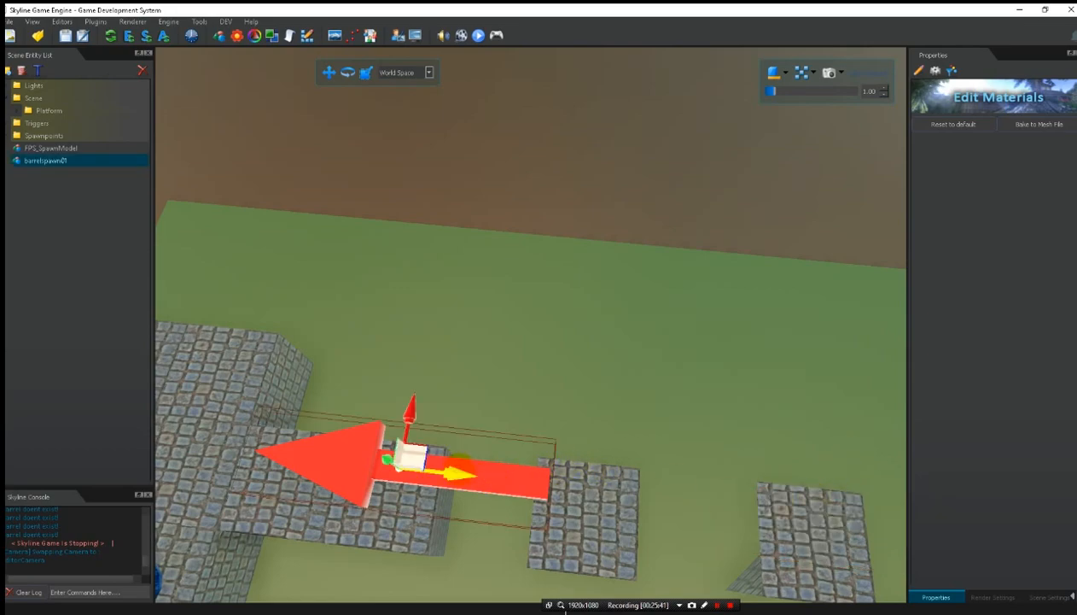
shift+drag(461, 470, 847, 517)
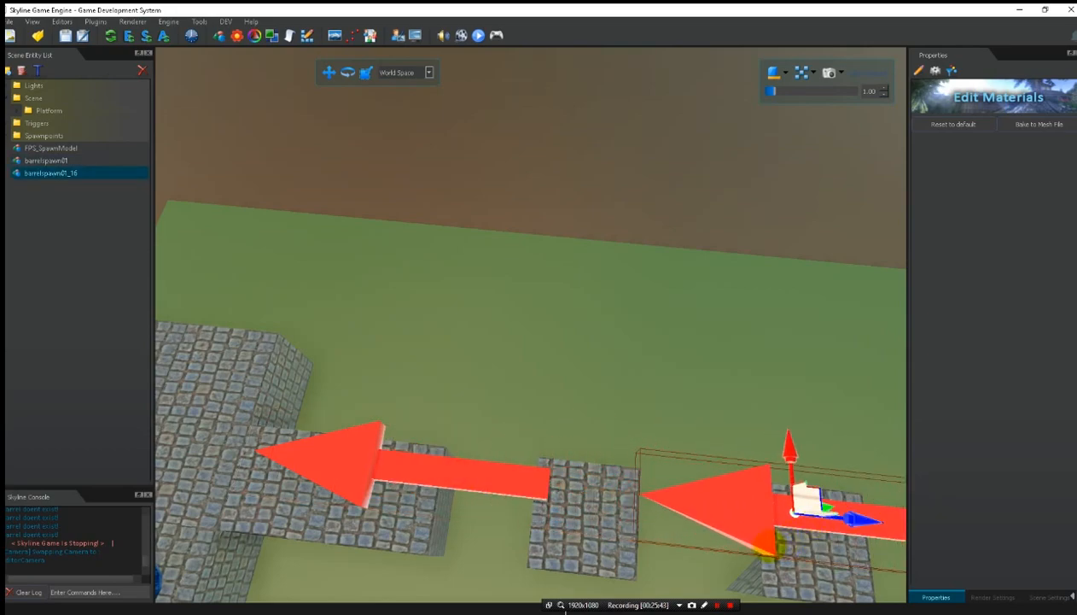
- Move the duplicated arrow over the gap between the two separate stone blocks, and briefly play-test the level
right_drag(712, 433, 733, 480)
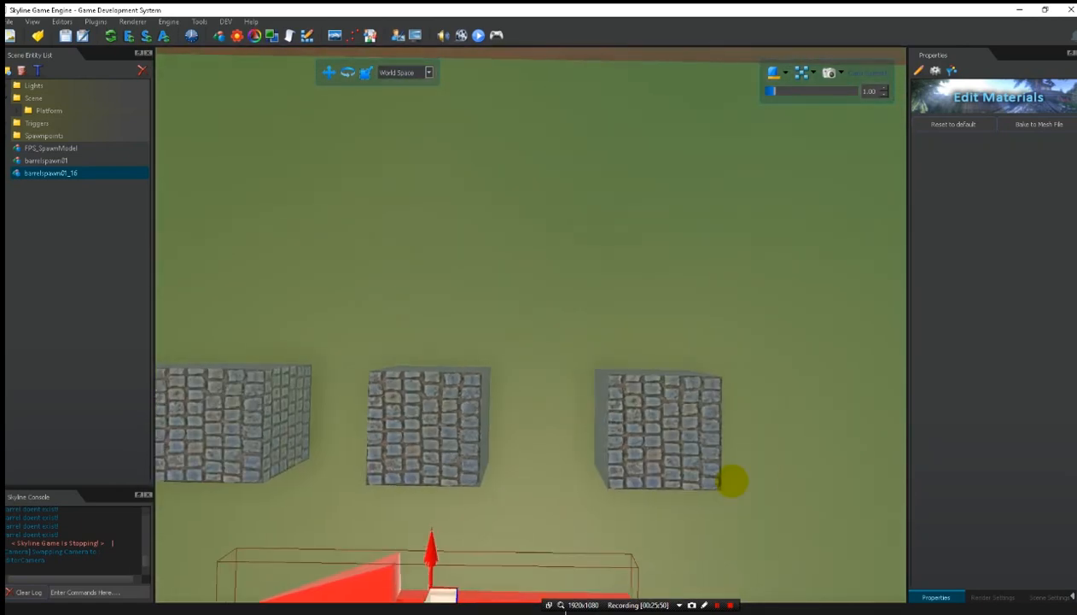
scroll(733, 481, down, 3)
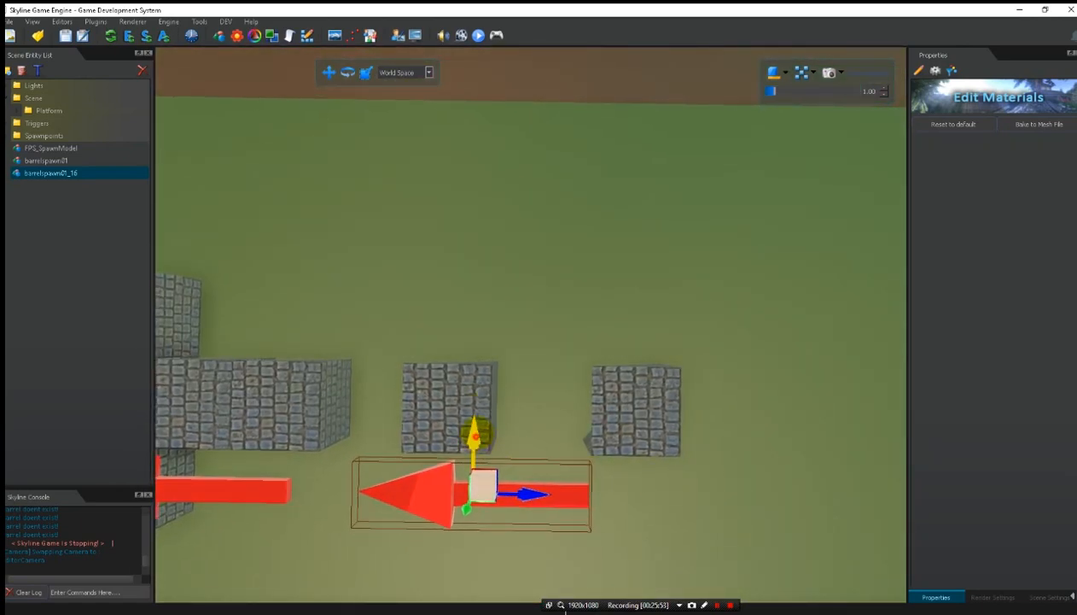
drag(475, 434, 594, 426)
scroll(582, 461, down, 1)
key(s)
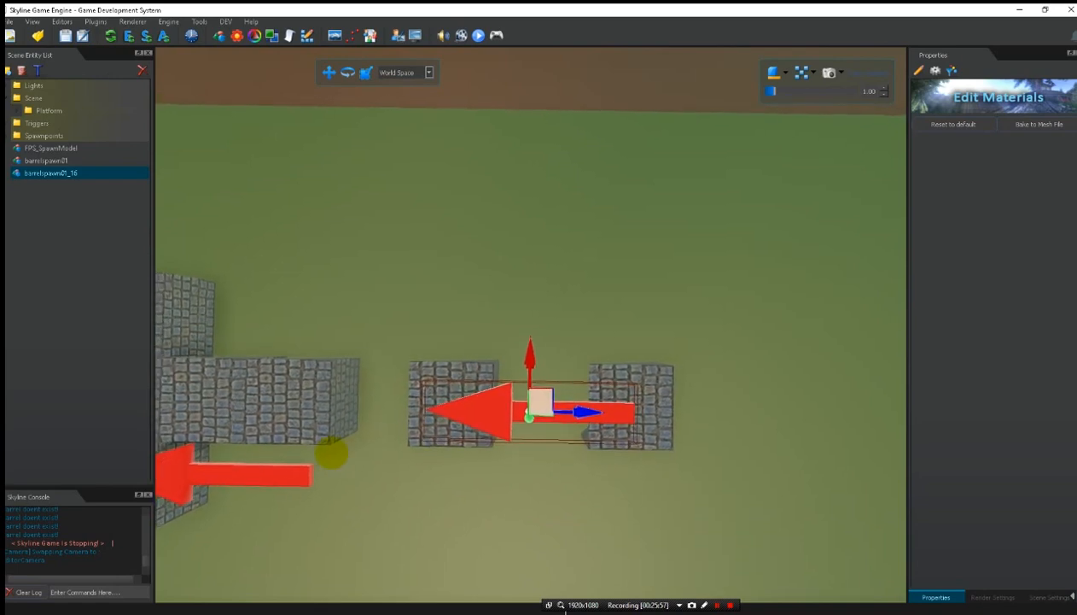
key(a)
click(478, 35)
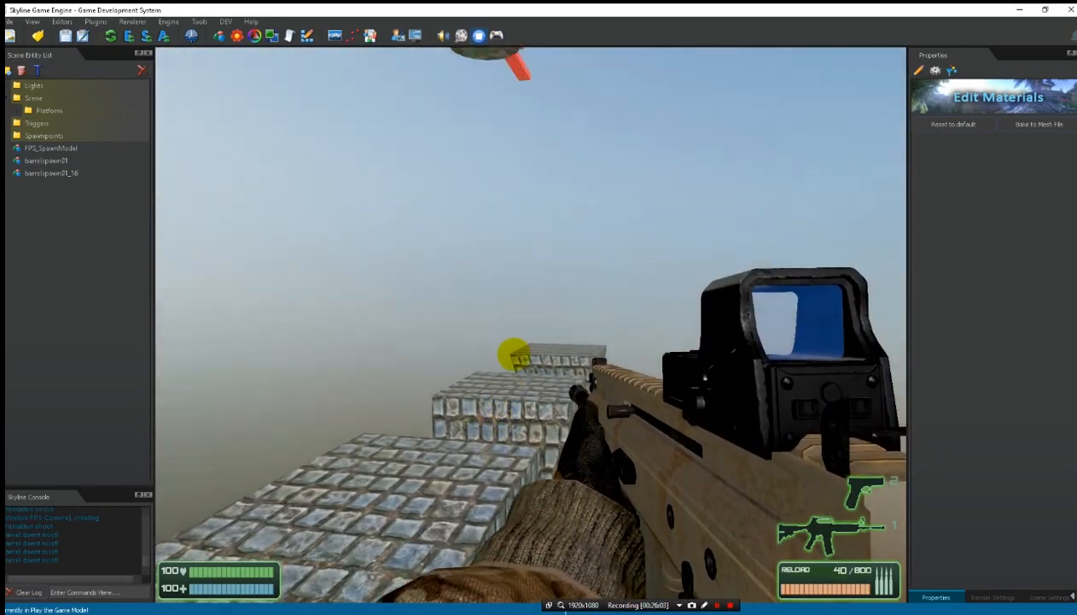
key(Escape)
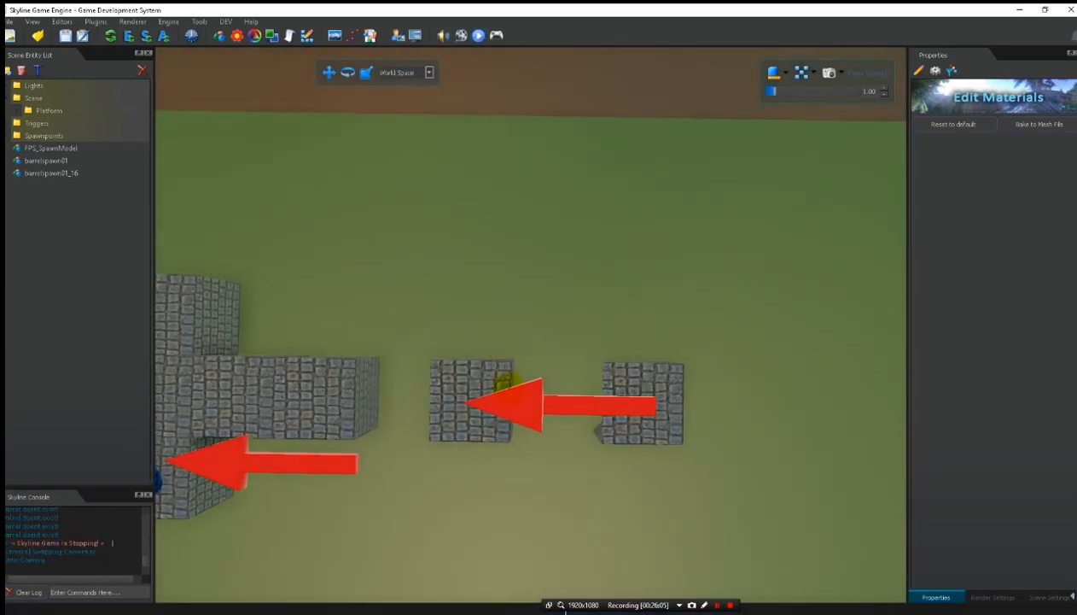
- Move the duplicated arrow sideways off the blocks, back in line with the barrelspawn01 arrow
click(522, 416)
scroll(525, 415, down, 3)
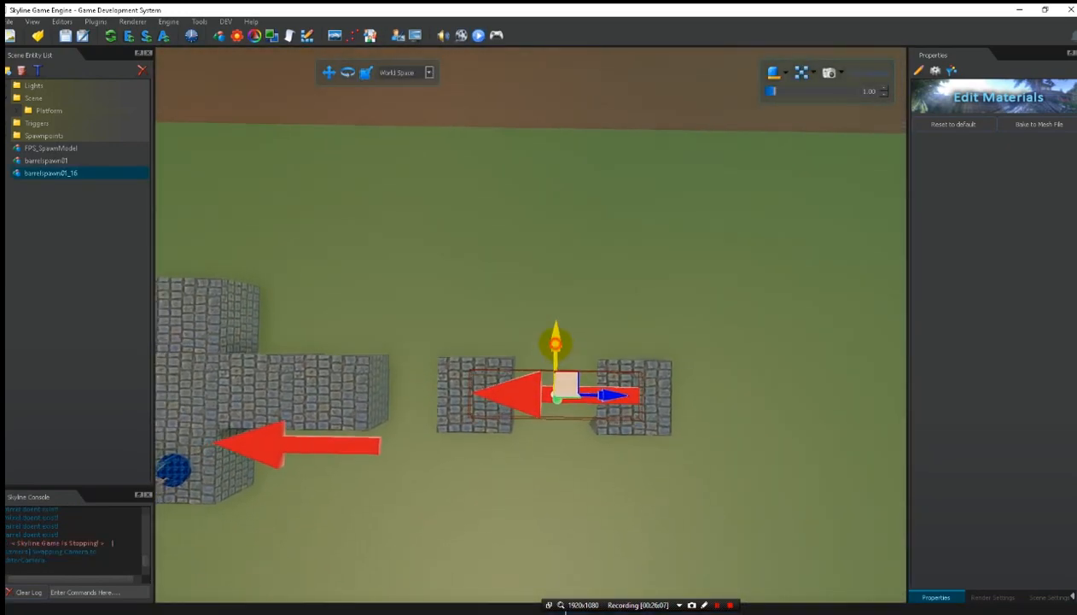
drag(555, 344, 555, 392)
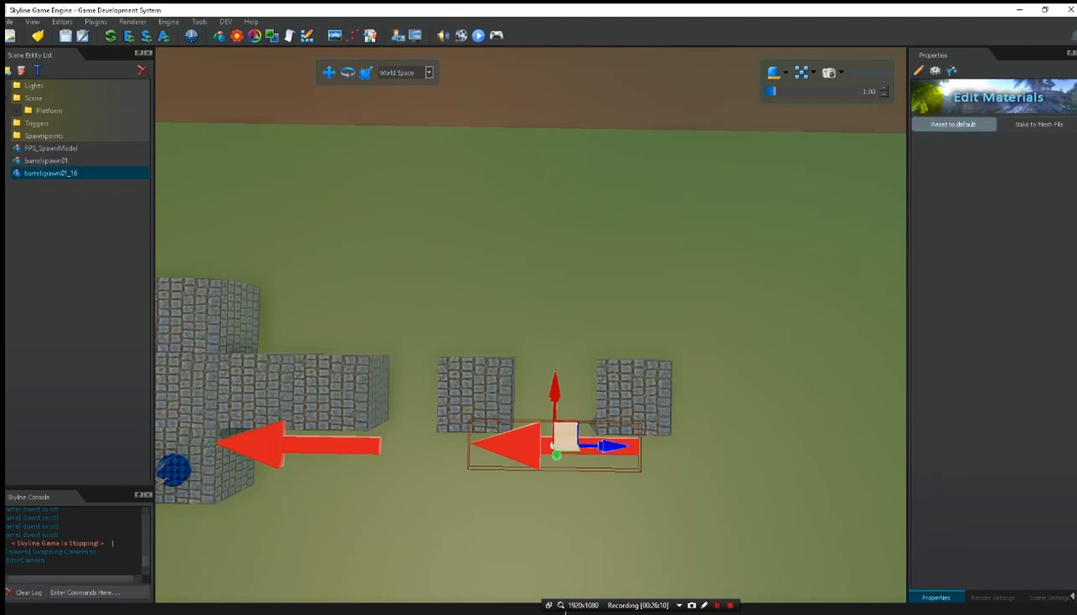
- Rename the duplicated arrow as barrelspawn02 and set its tag to barrelspawn02
click(918, 70)
click(928, 101)
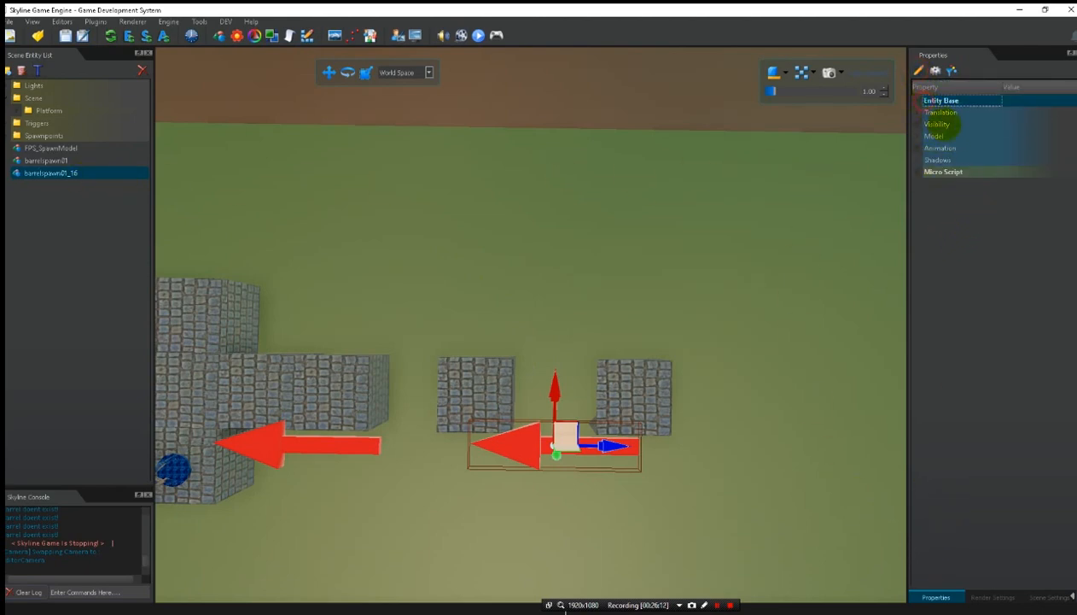
click(918, 100)
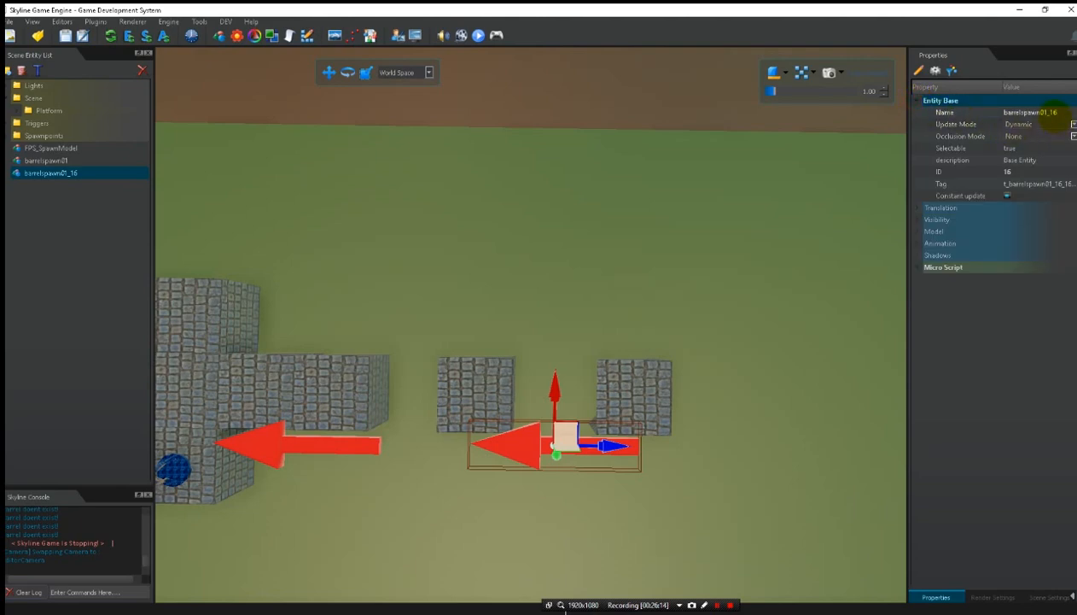
double_click(1050, 113)
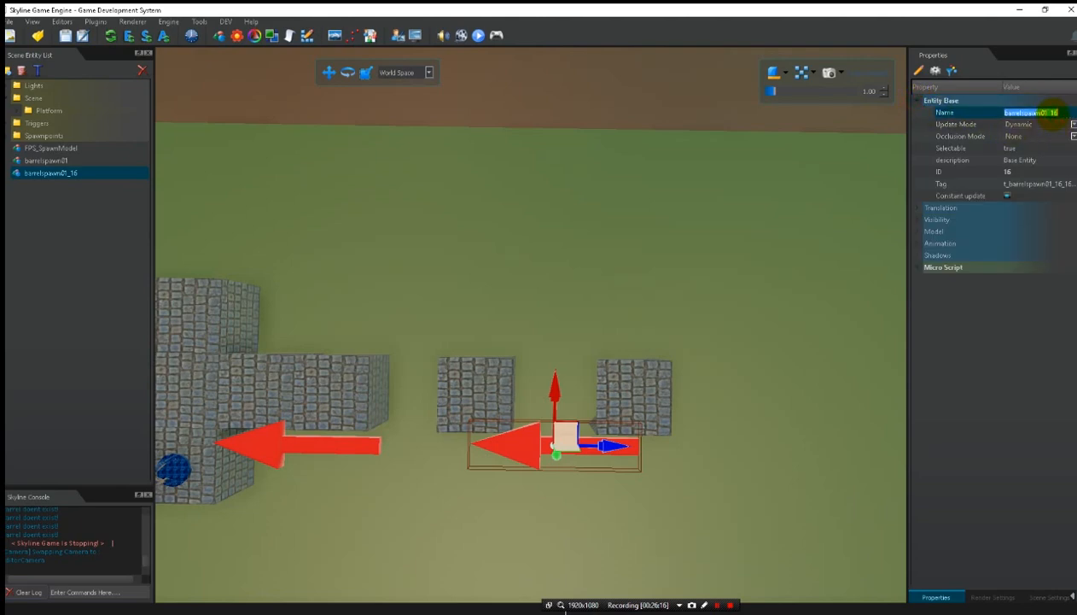
click(1051, 114)
key(BackSpace)
key(Return)
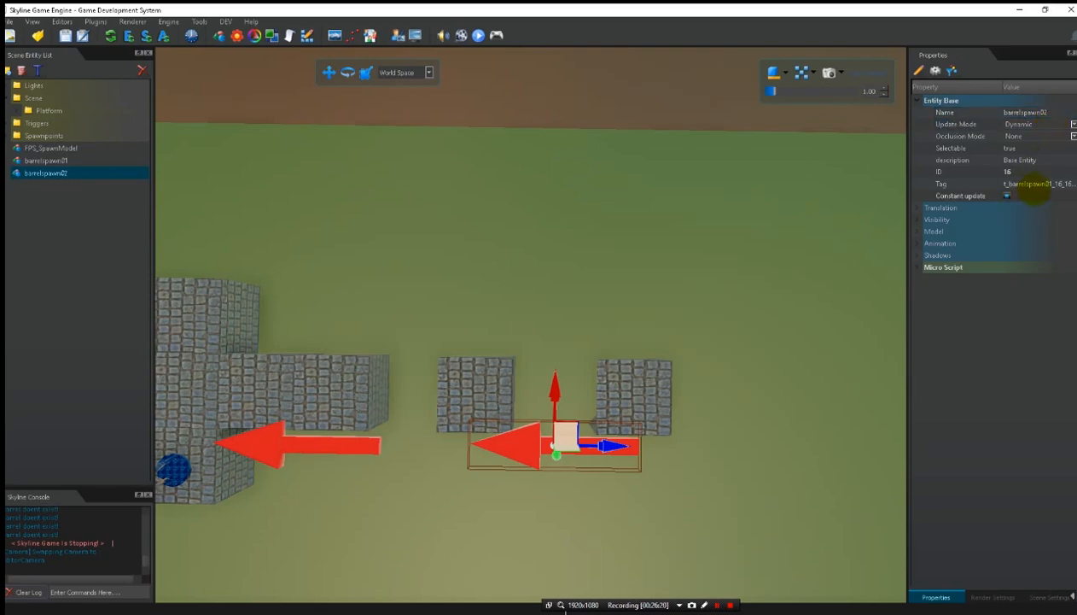
double_click(1034, 184)
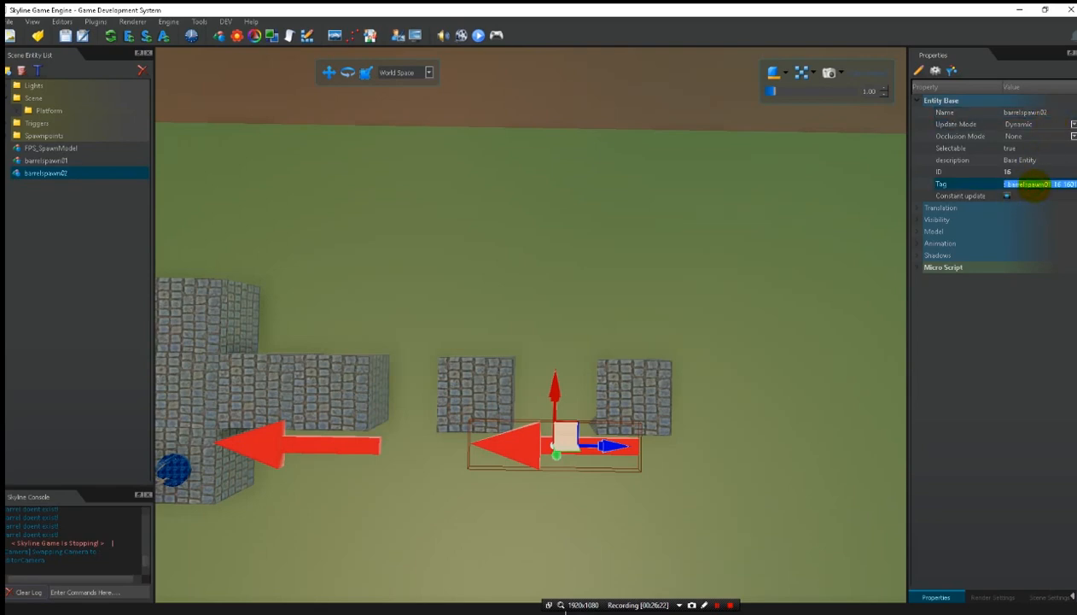
click(1034, 188)
key(Return)
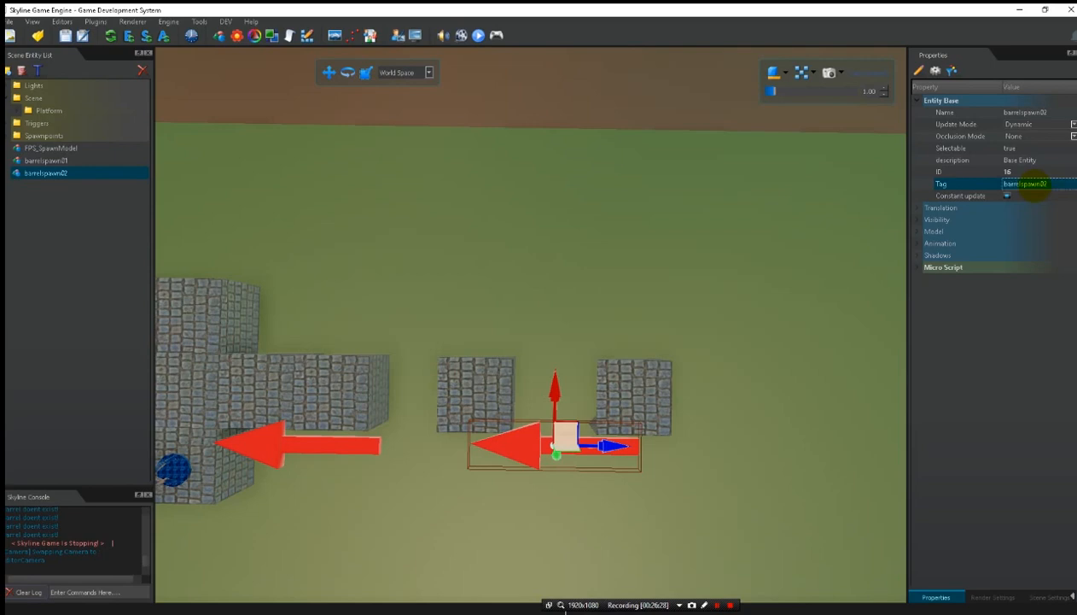
- In barrelspawn02's micro script, set the tag given to the spawned barrel to "barrel02" and save the script
click(939, 267)
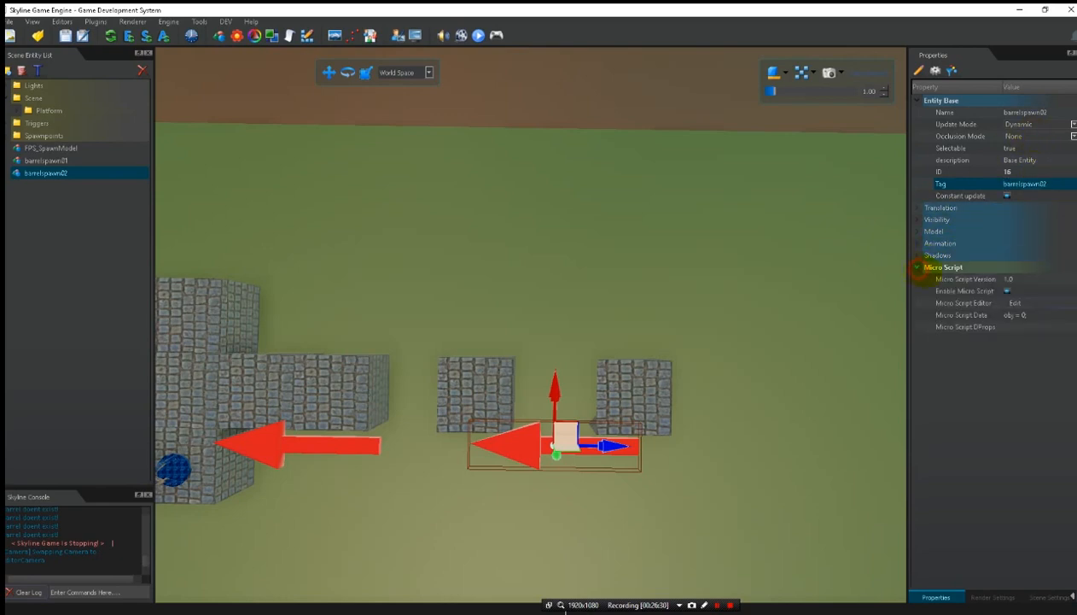
click(1015, 303)
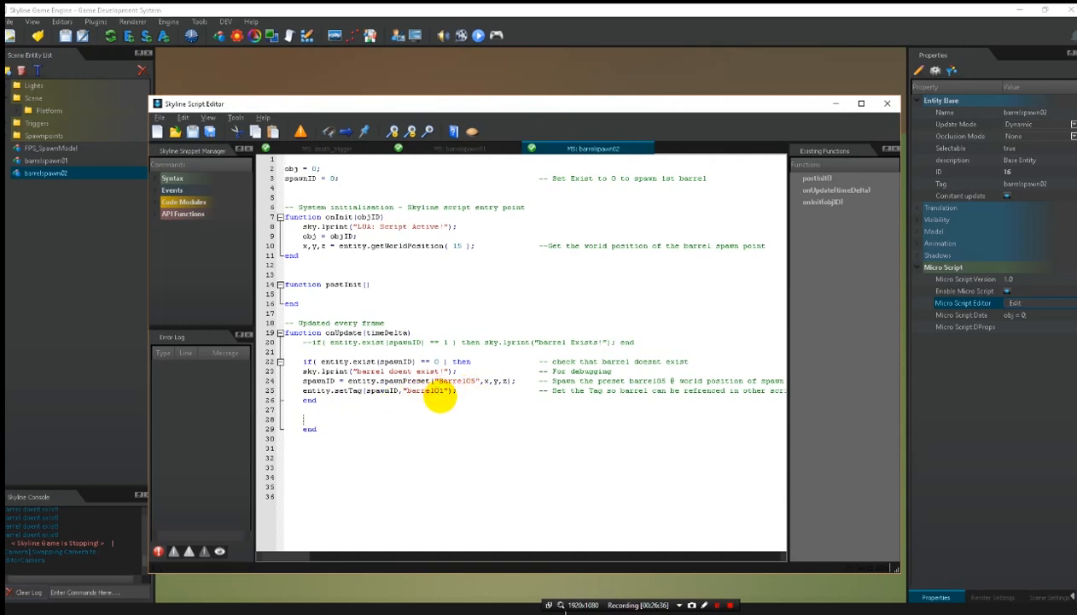
click(443, 391)
key(BackSpace)
text(2)
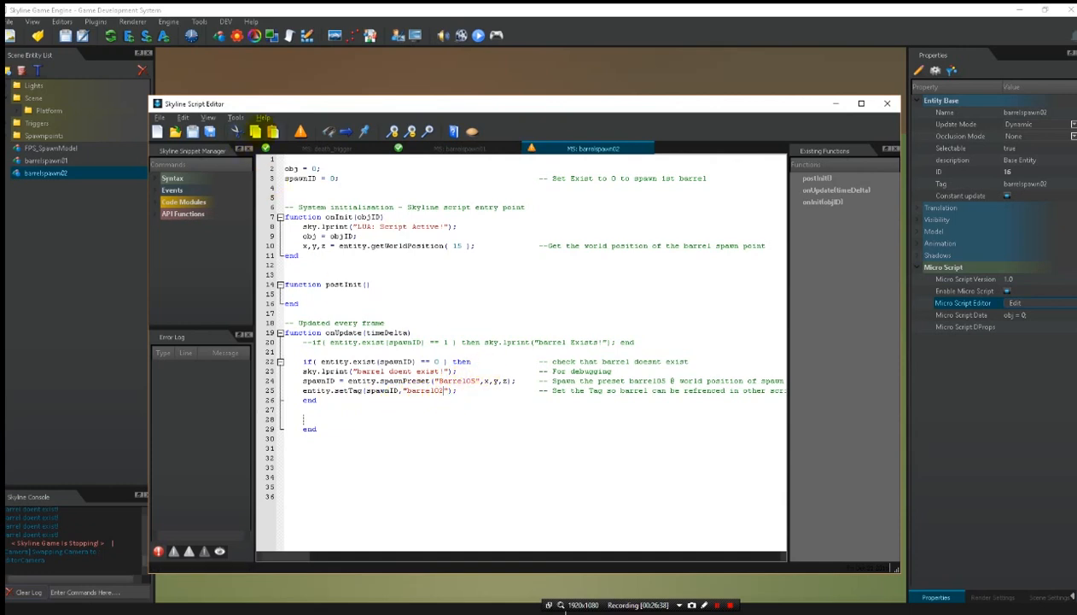
click(192, 131)
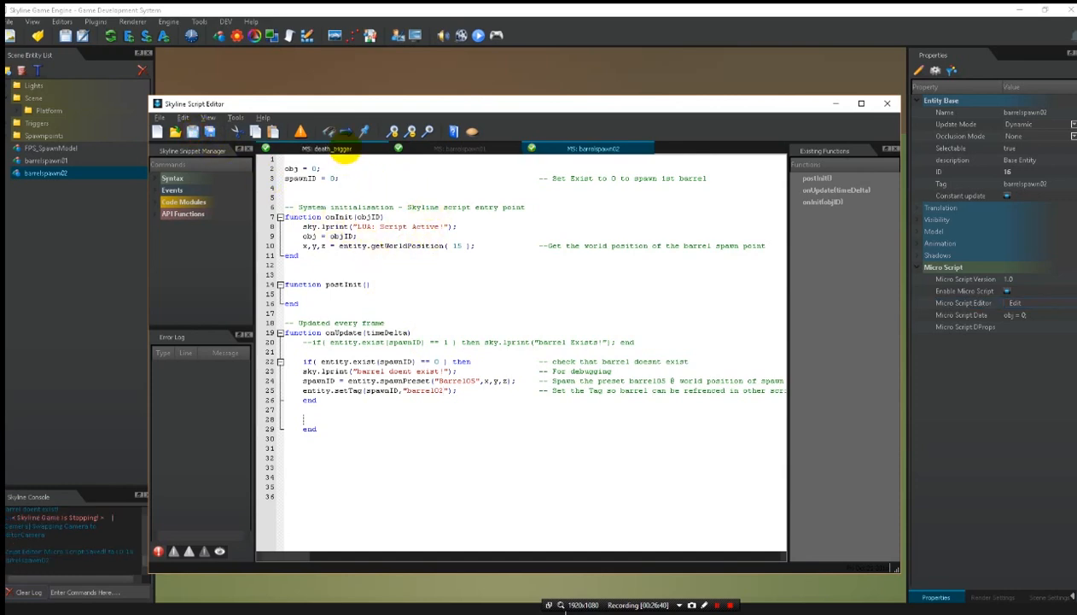
- In the death_trigger script, duplicate the barrel01 delete block below the original, change both its tags to "barrel02", align its indentation and save
click(346, 149)
drag(529, 456, 529, 451)
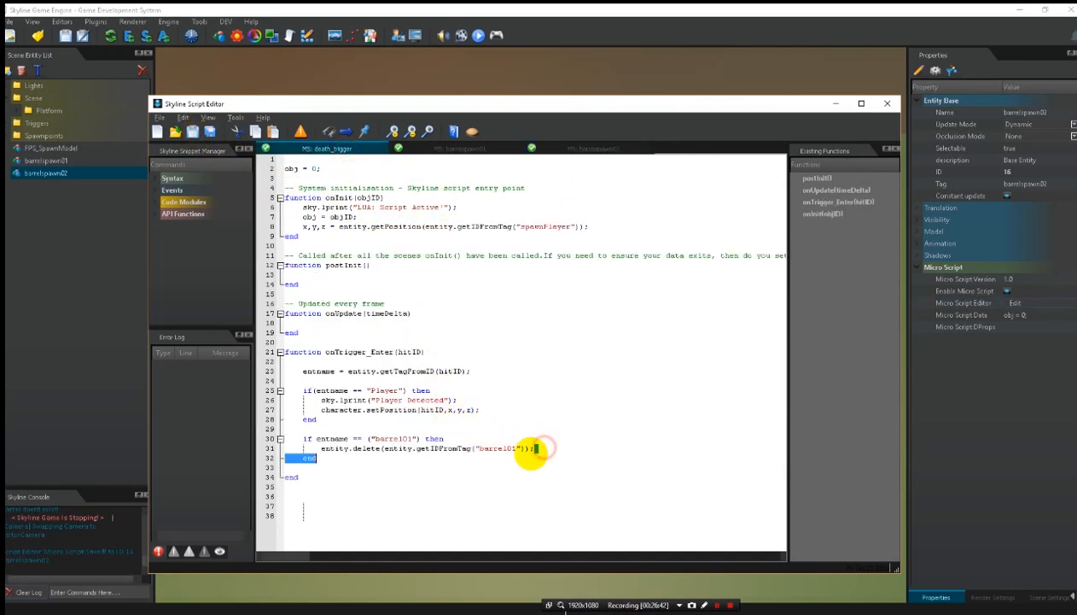
drag(336, 459, 284, 440)
key(ctrl+c)
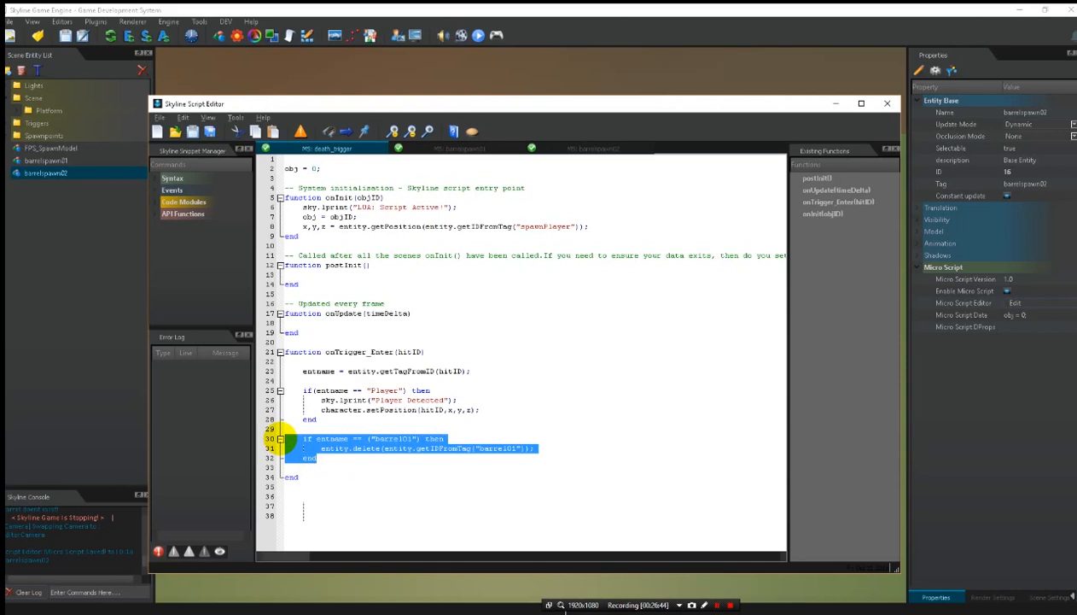
click(392, 467)
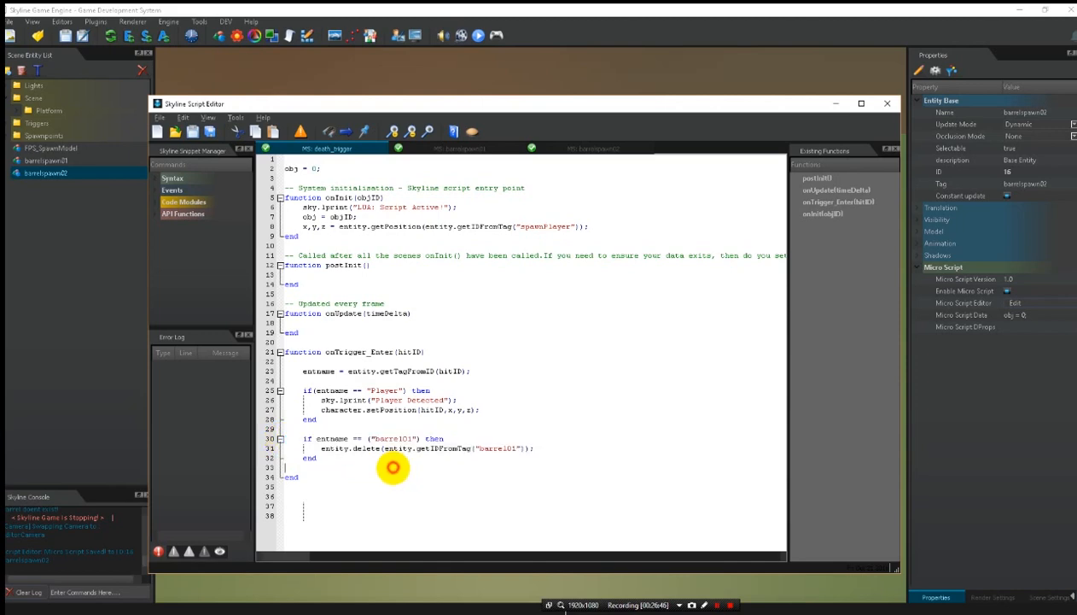
key(Return)
key(Return)
key(ctrl+v)
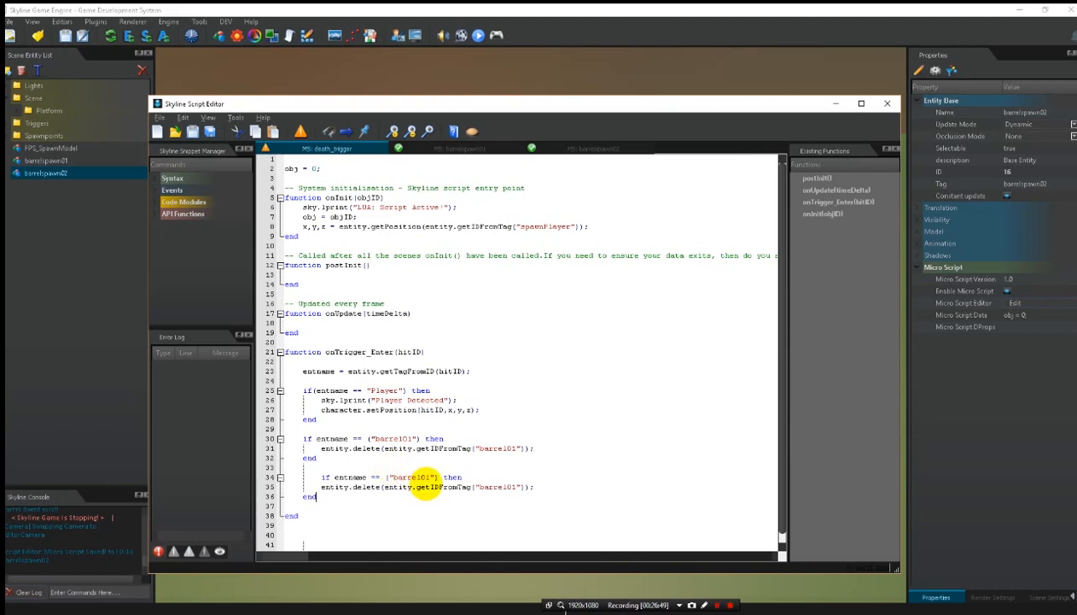
click(429, 478)
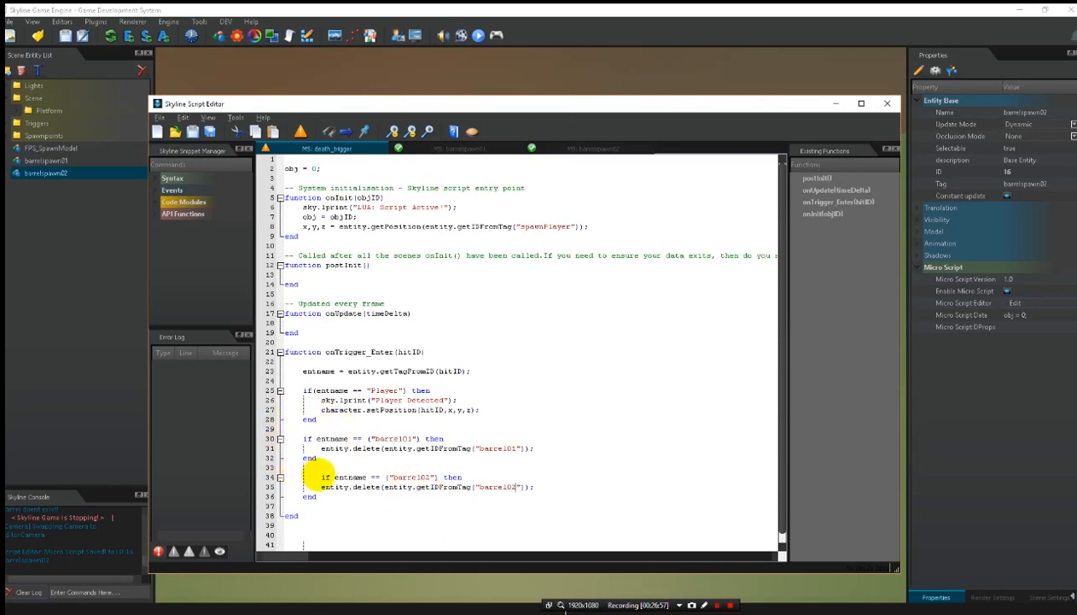
click(318, 477)
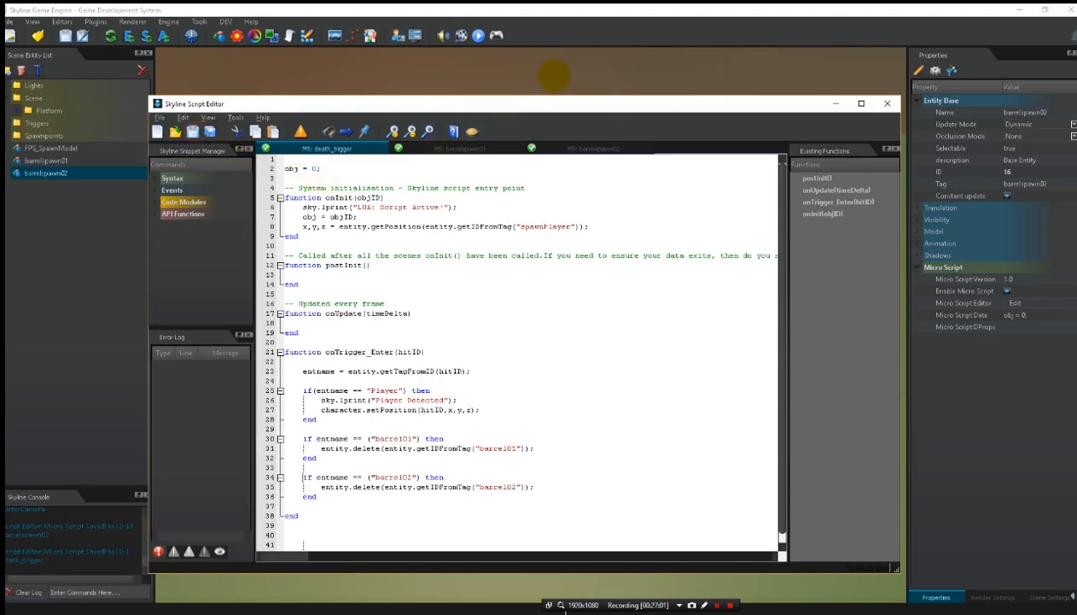
- Briefly play-test the level, looking up at the arrows to check where the barrels spawn
click(559, 14)
click(479, 35)
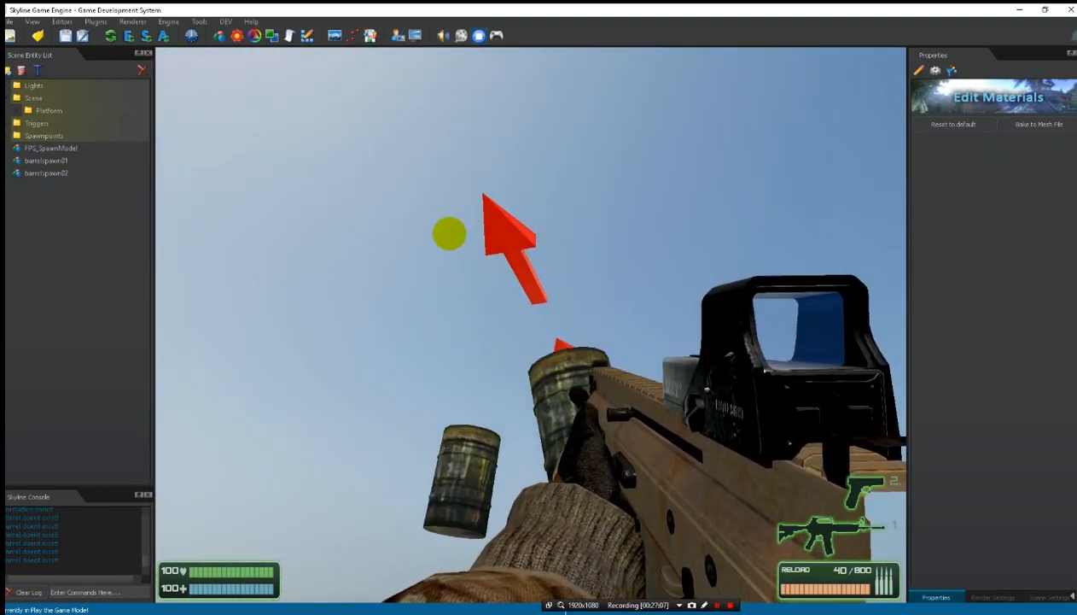
key(Escape)
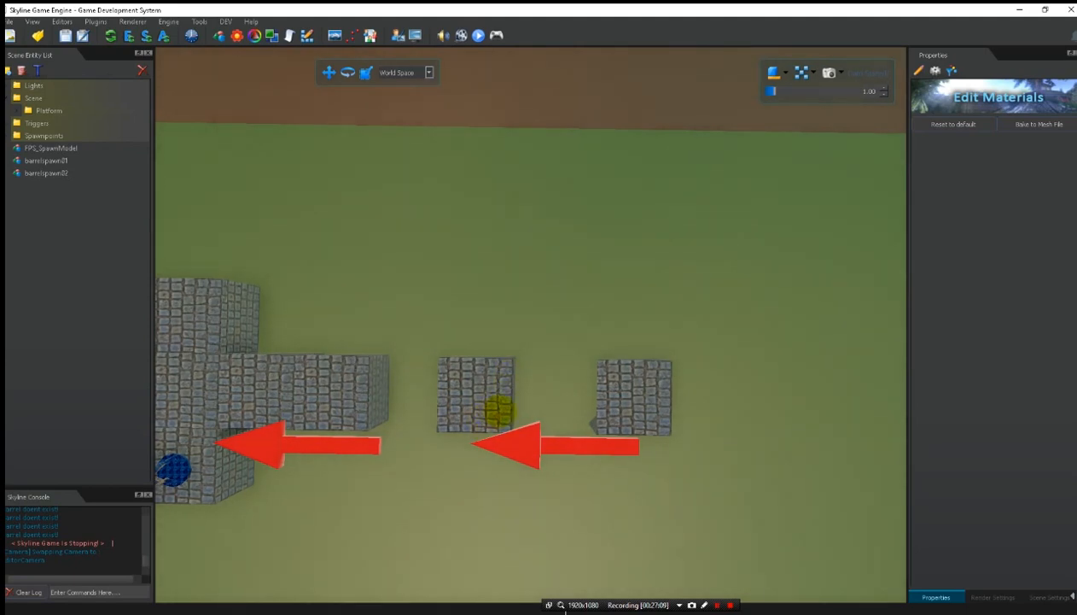
- In barrelspawn02's micro script, set the entity ID in getWorldPosition to 16, save the script and close the editor
click(526, 441)
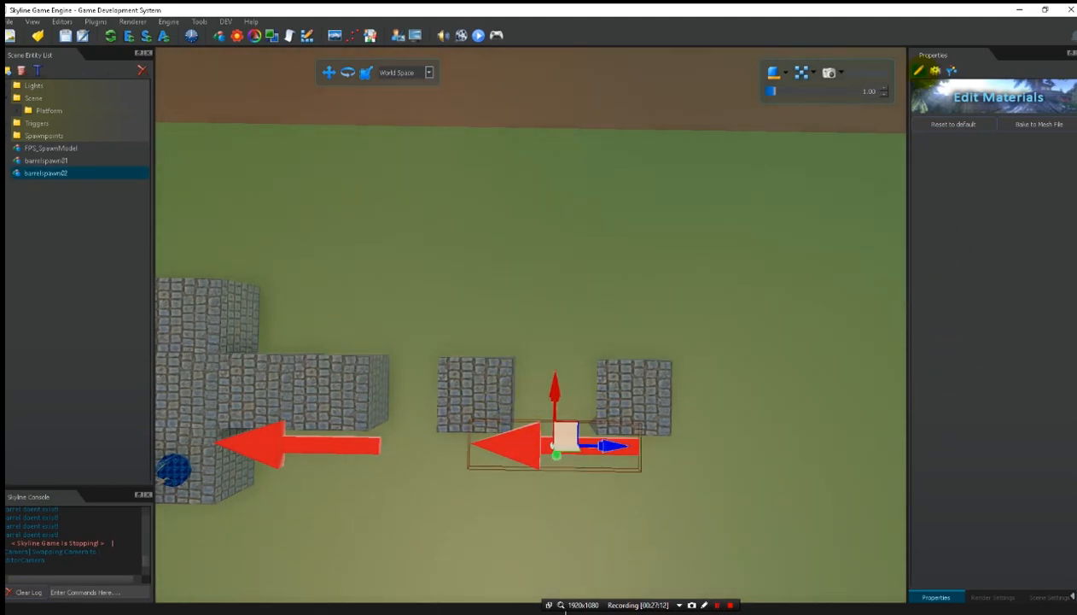
click(919, 70)
click(1015, 303)
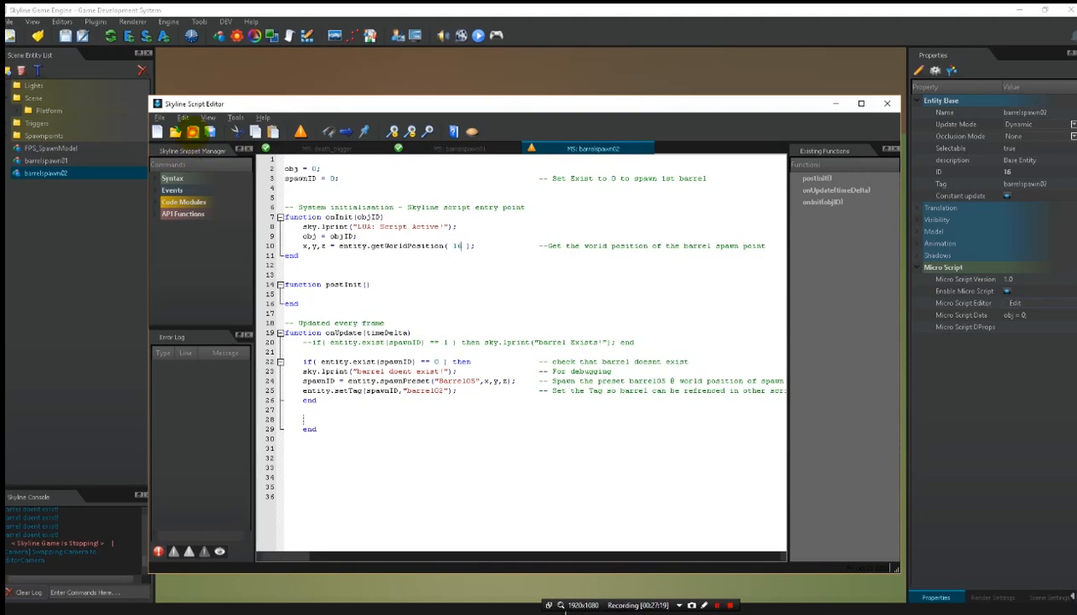
click(192, 131)
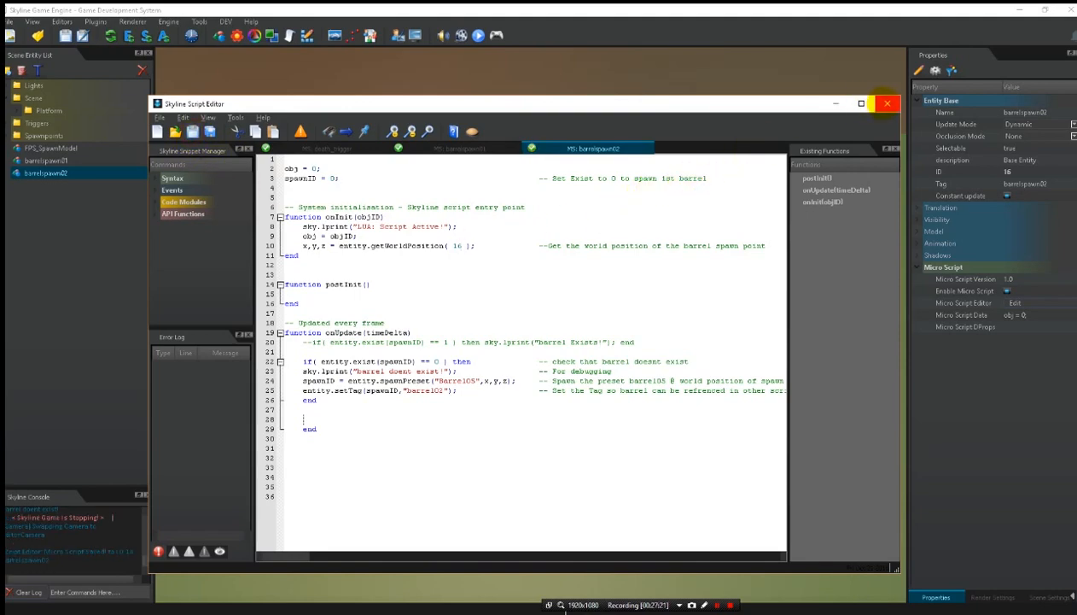
click(887, 104)
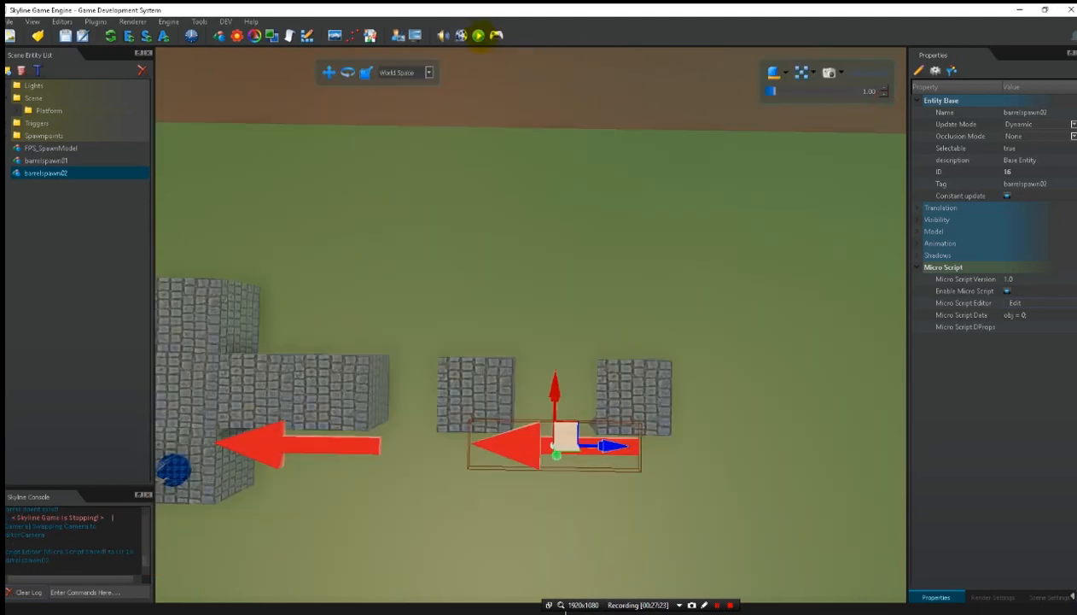
- Play-test the level by walking and jumping across the stone platforms beneath the barrel arrows, and end the test
click(478, 35)
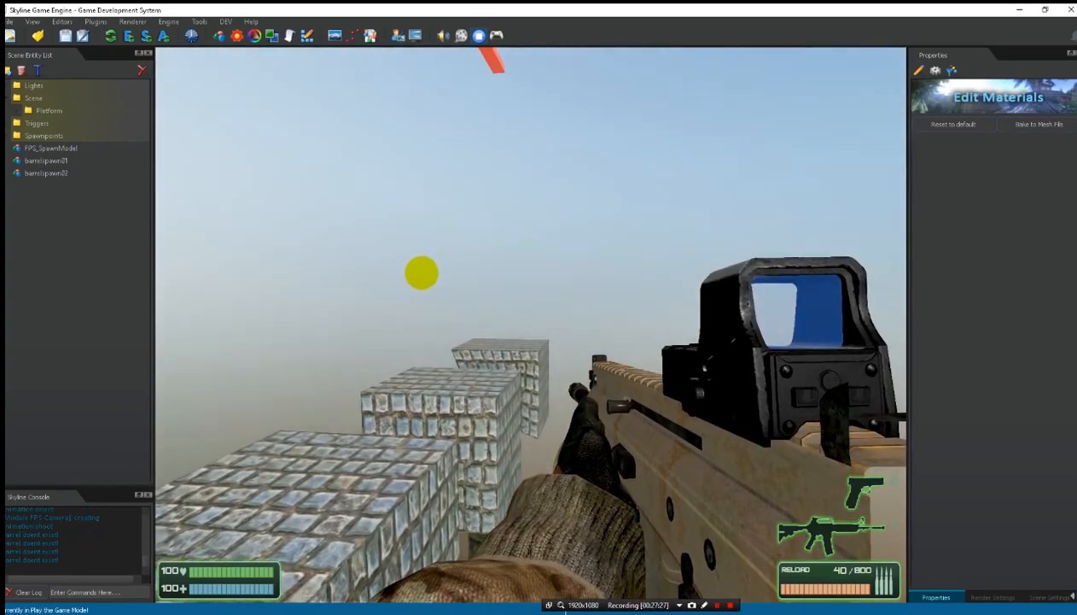
key(a)
key(w)
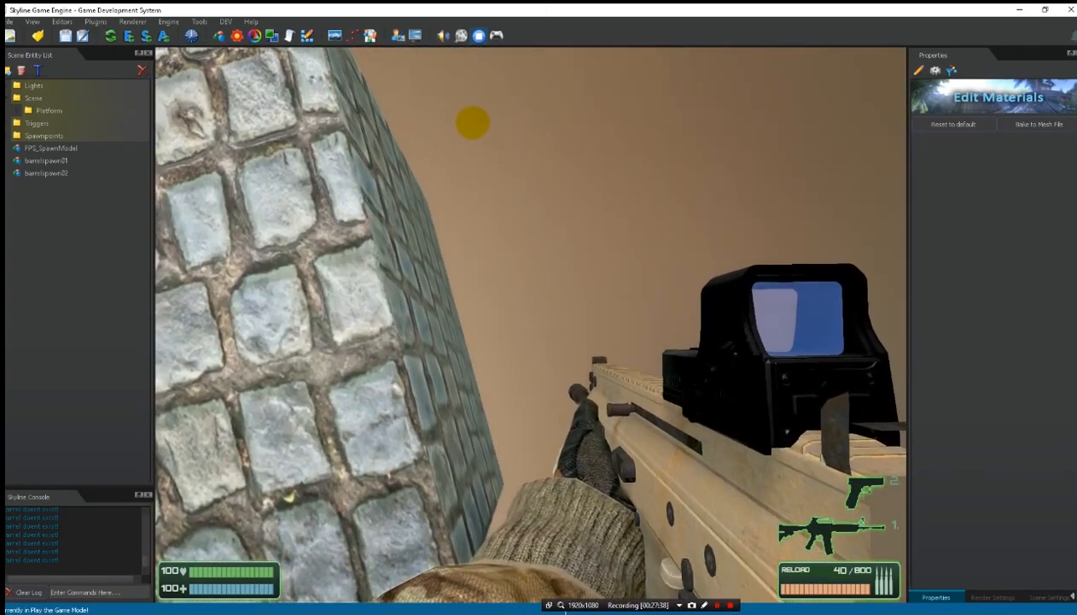
key(w)
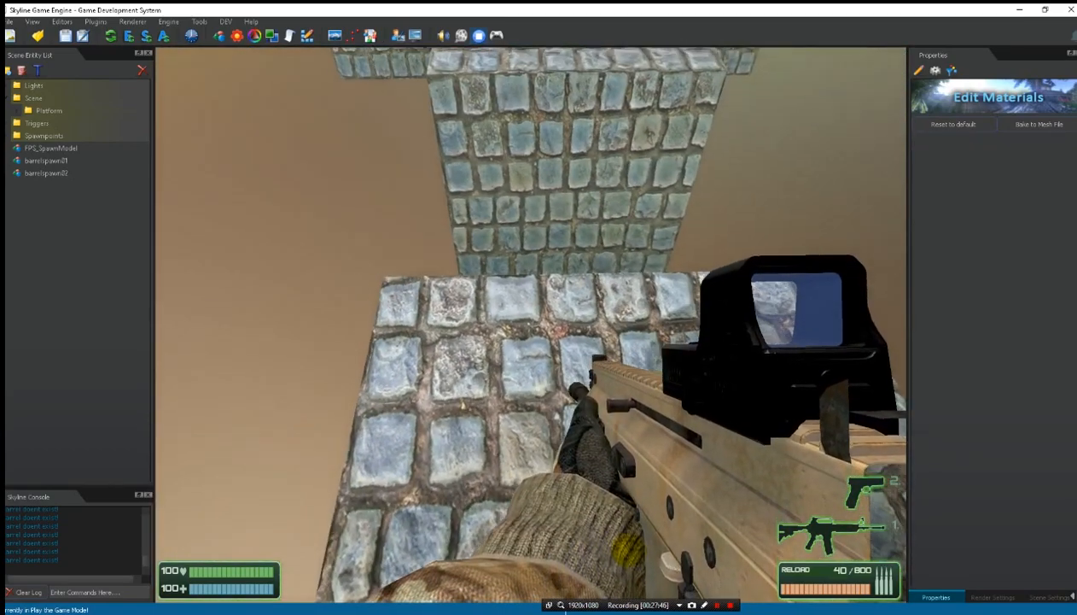
key(w)
key(space)
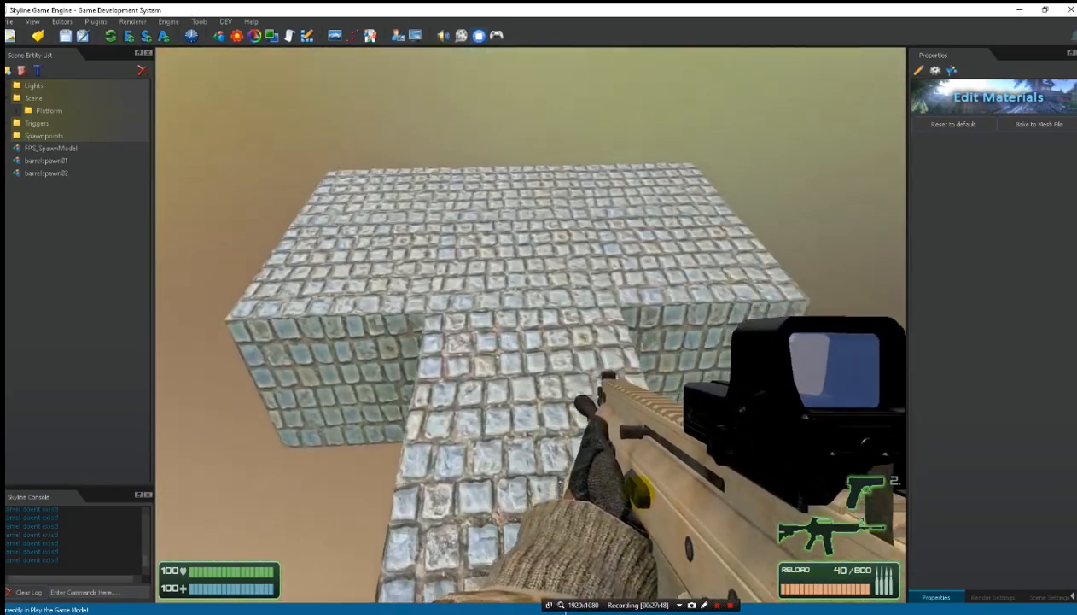
key(space)
key(s)
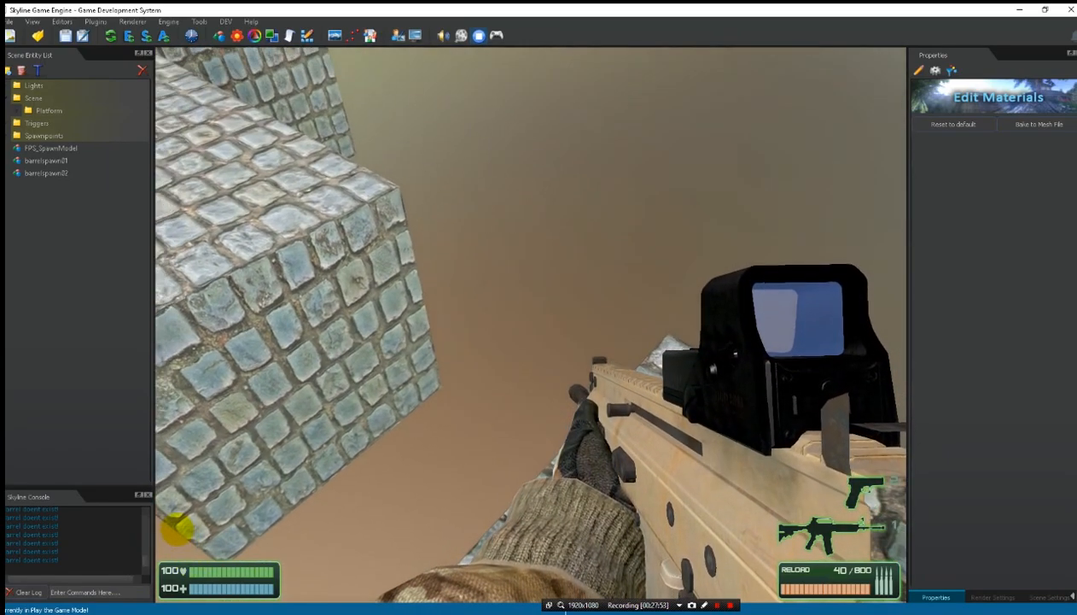
key(w)
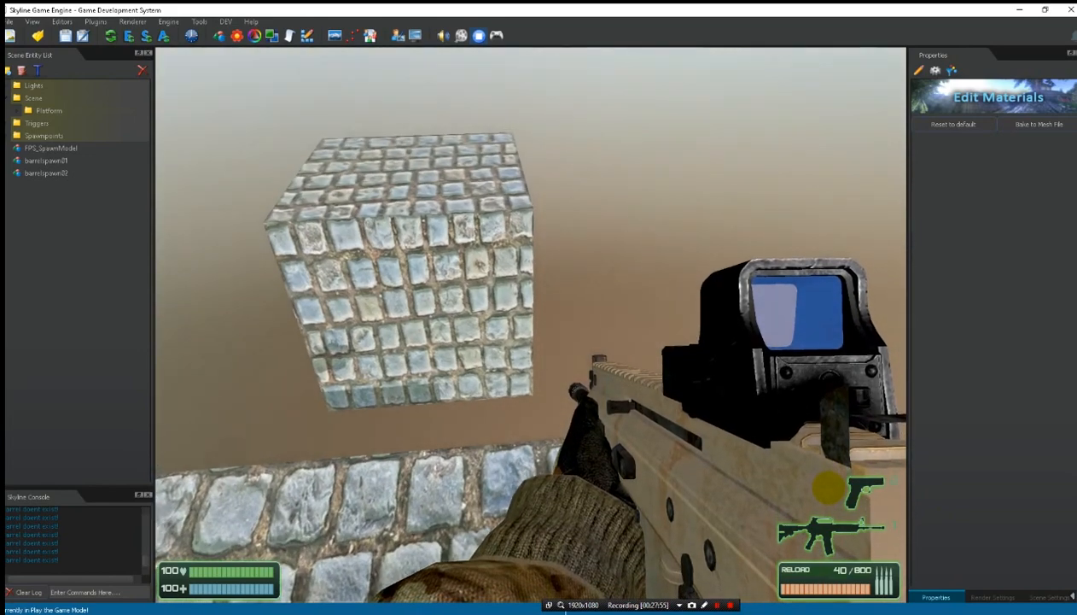
key(Escape)
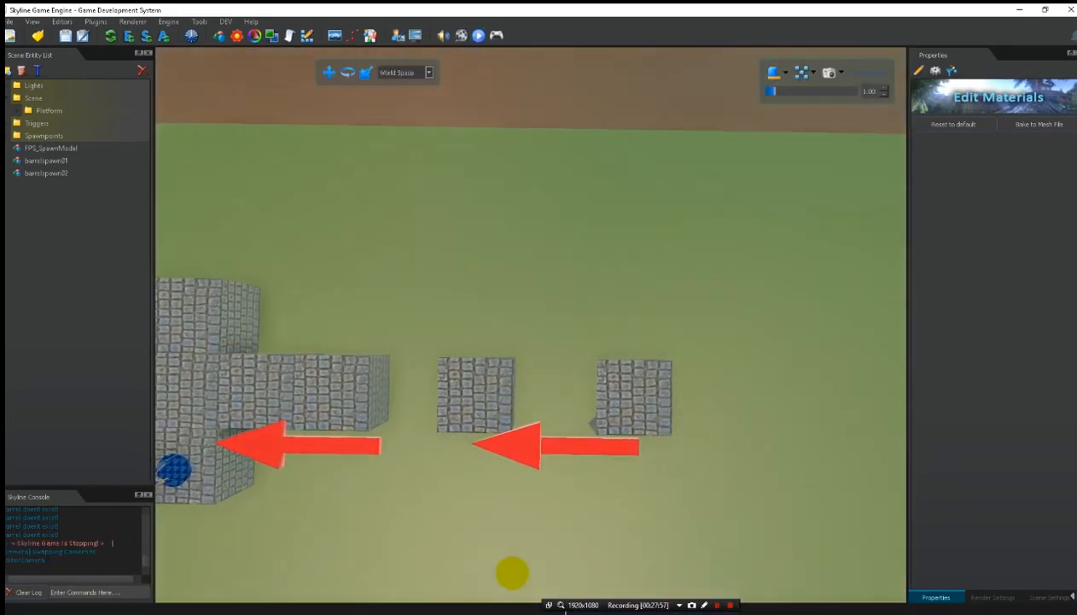
- Review barrelspawn02's micro script and the death_trigger script, and close the script editor
click(479, 444)
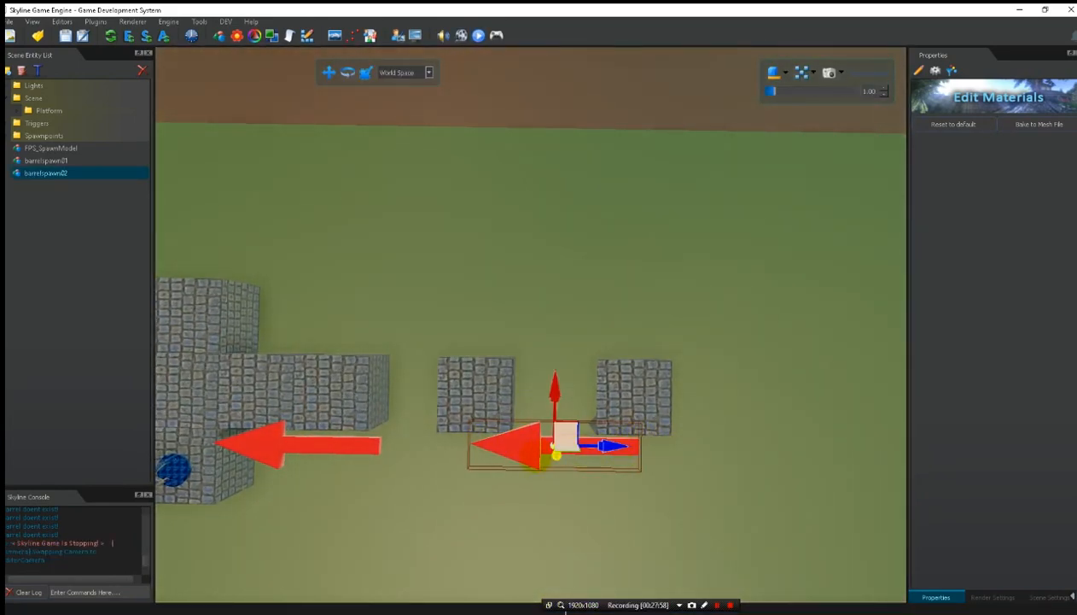
click(919, 71)
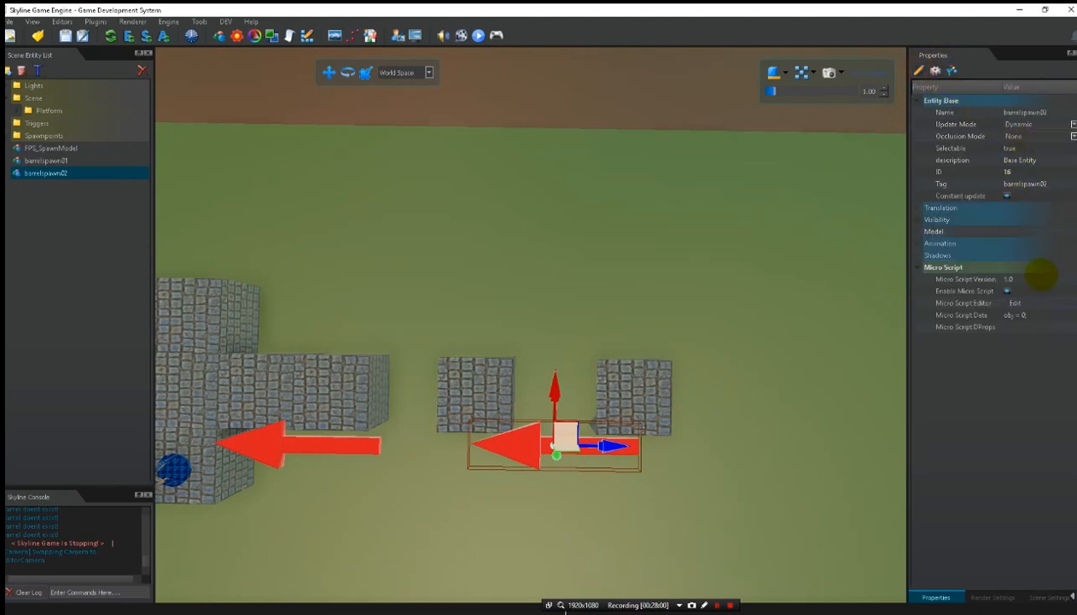
click(1016, 303)
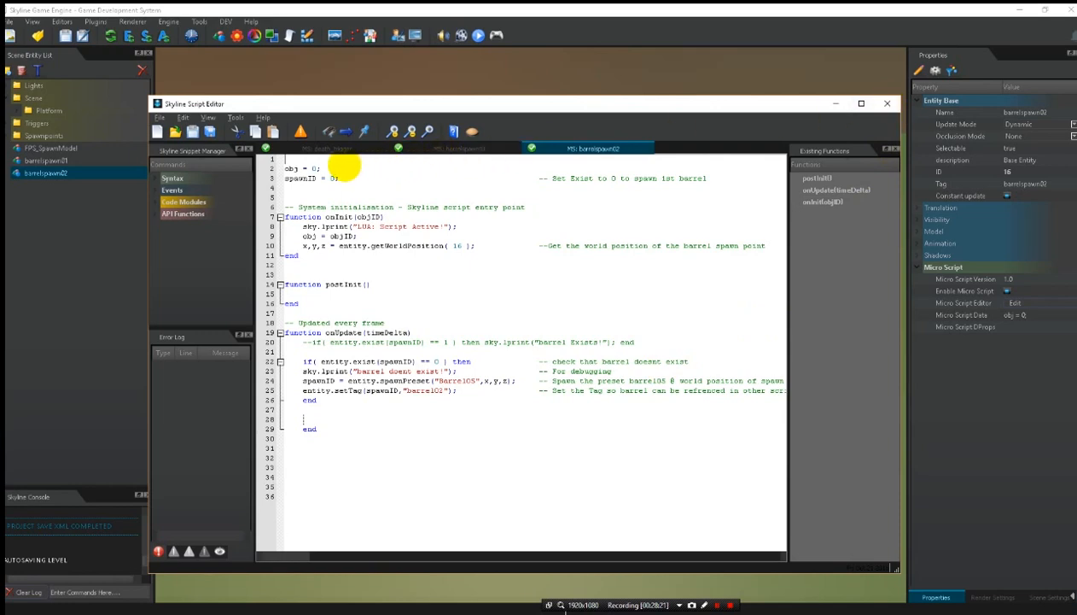
click(329, 148)
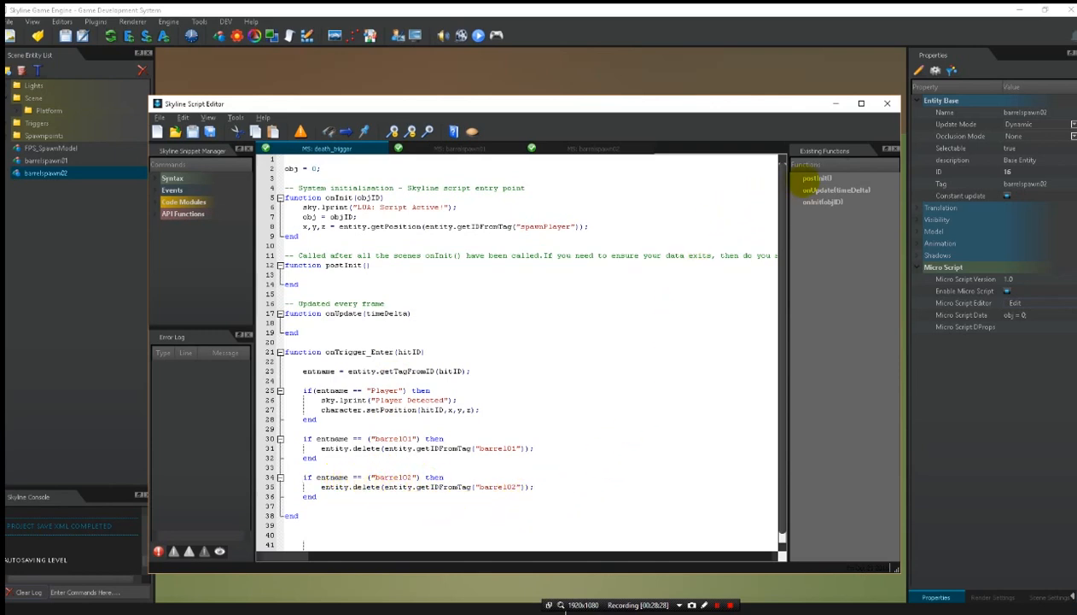
click(887, 103)
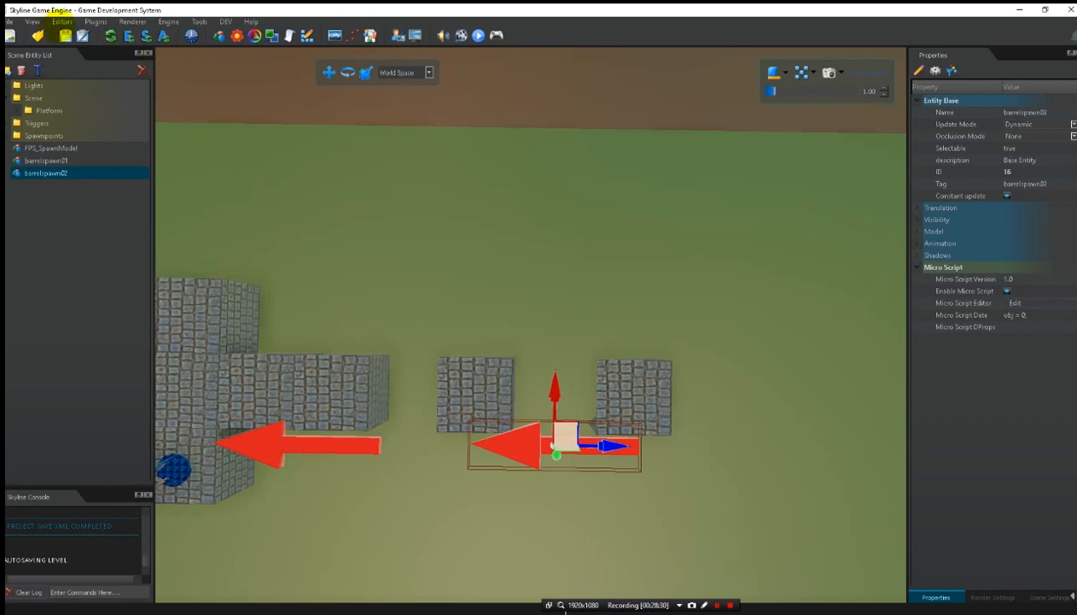